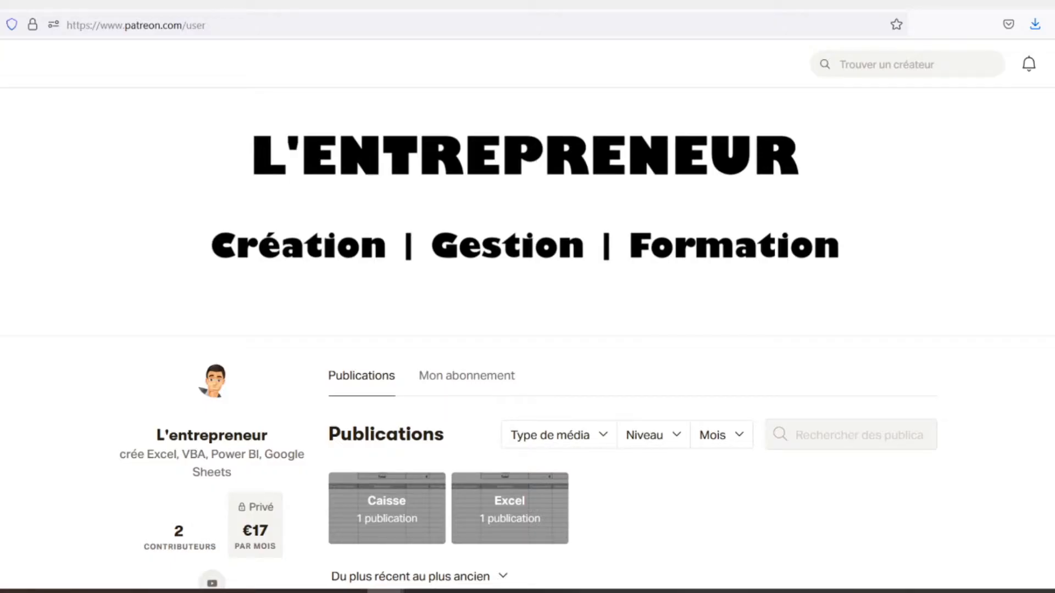
Step: Look through the L'entrepreneur publications page on Patreon, down past the Feuilles de caisse post with its caisse.xlsx attachment
scroll(528, 330, "down", 3)
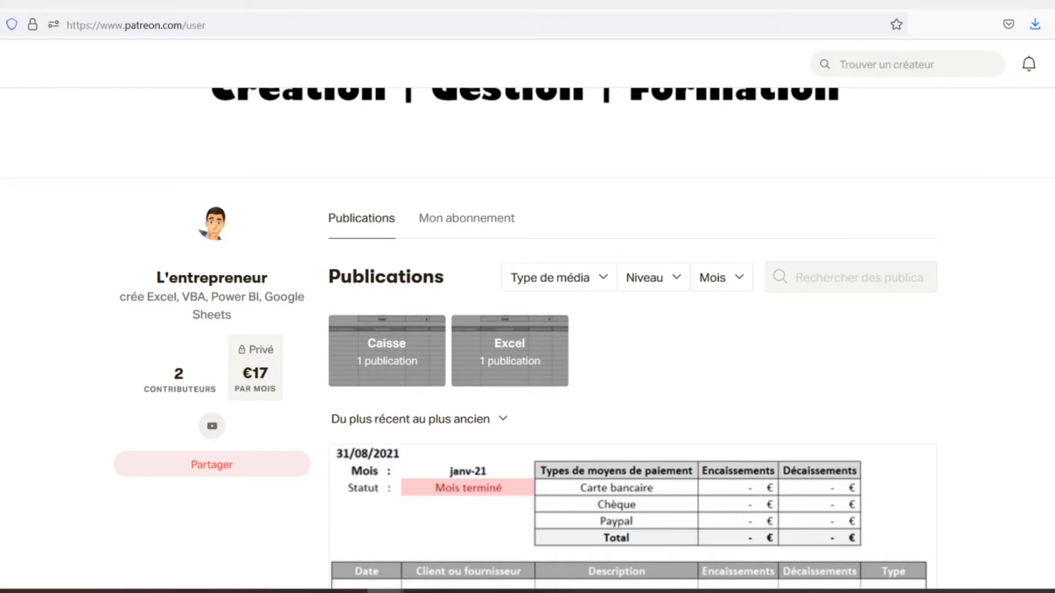
scroll(527, 330, "down", 1)
scroll(527, 329, "down", 1)
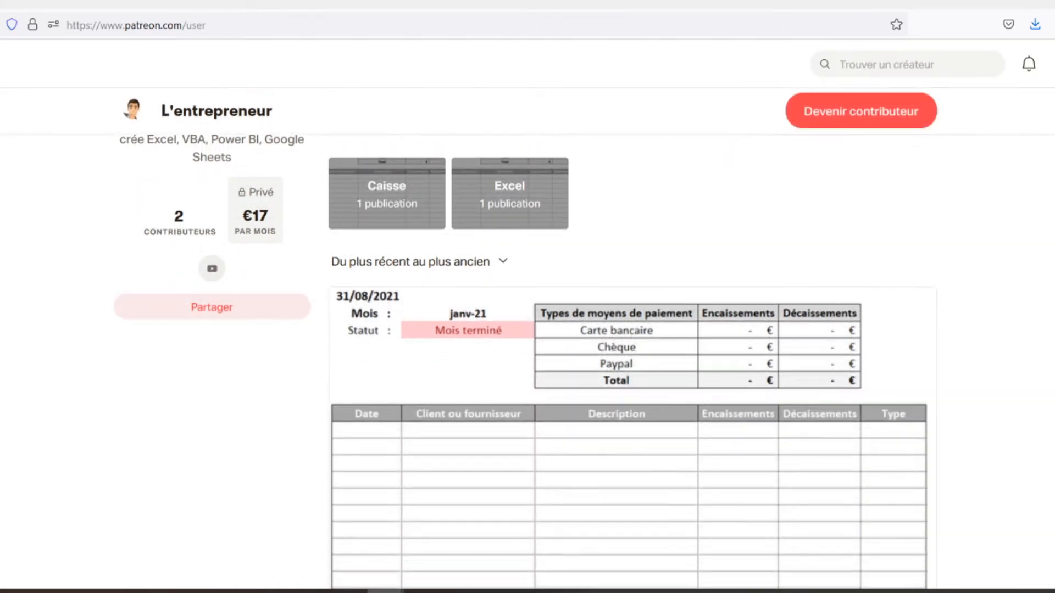
scroll(528, 330, "down", 1)
scroll(527, 330, "down", 1)
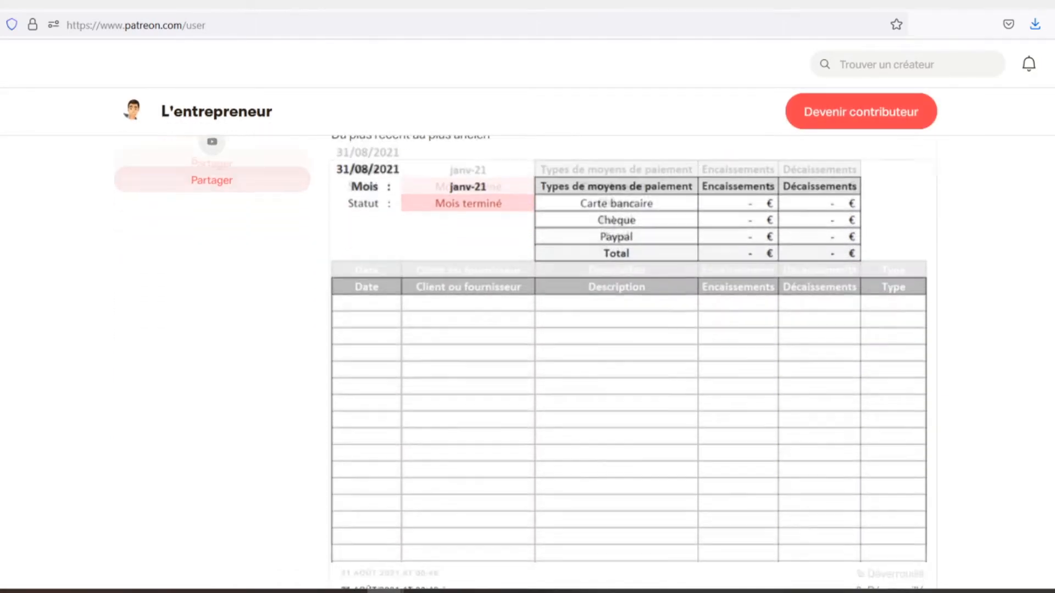
scroll(527, 330, "down", 1)
scroll(528, 329, "down", 1)
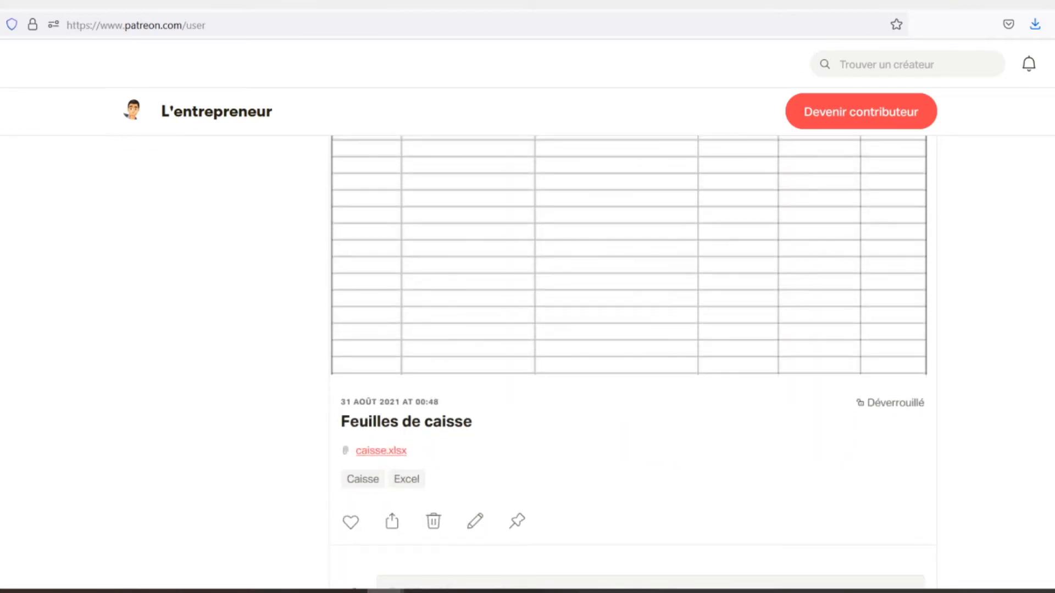
scroll(528, 329, "down", 1)
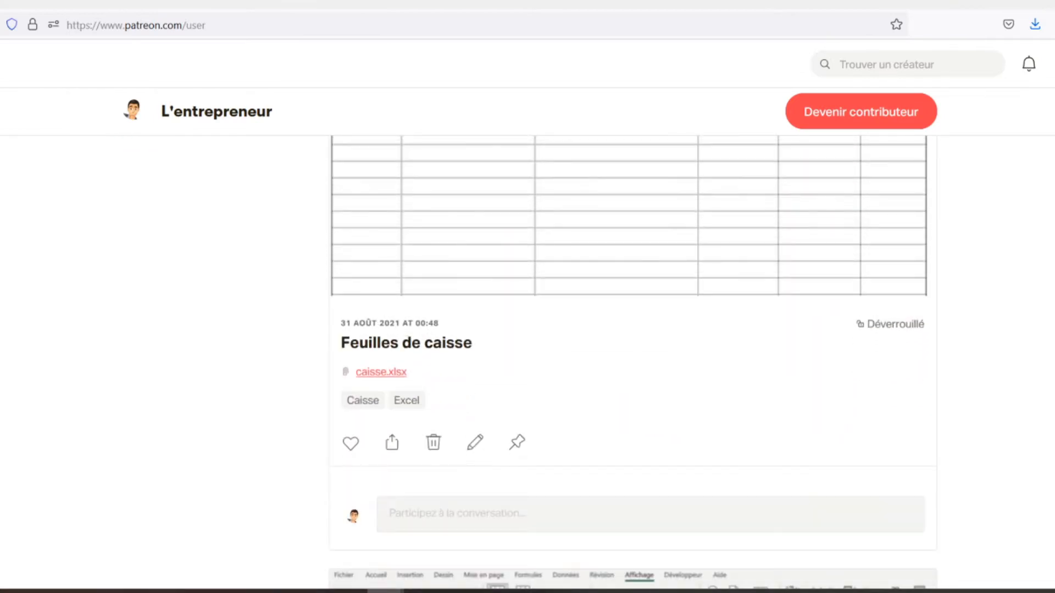
scroll(527, 330, "down", 1)
scroll(527, 330, "down", 1)
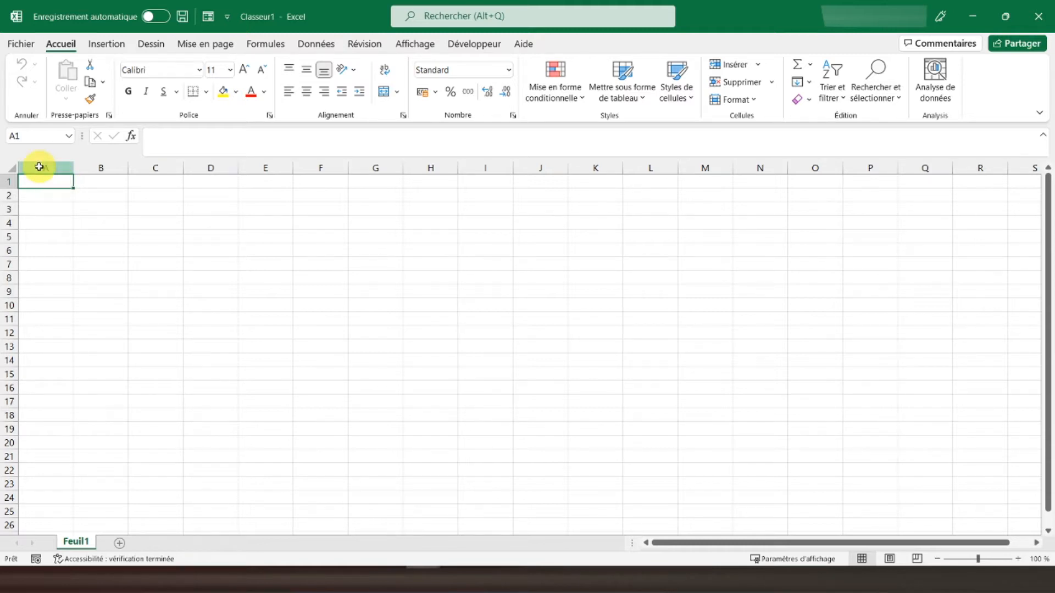
Step: In the blank Excel workbook, set the width of column A to 3 to form a narrow margin
left_click(41, 168)
right_click(41, 168)
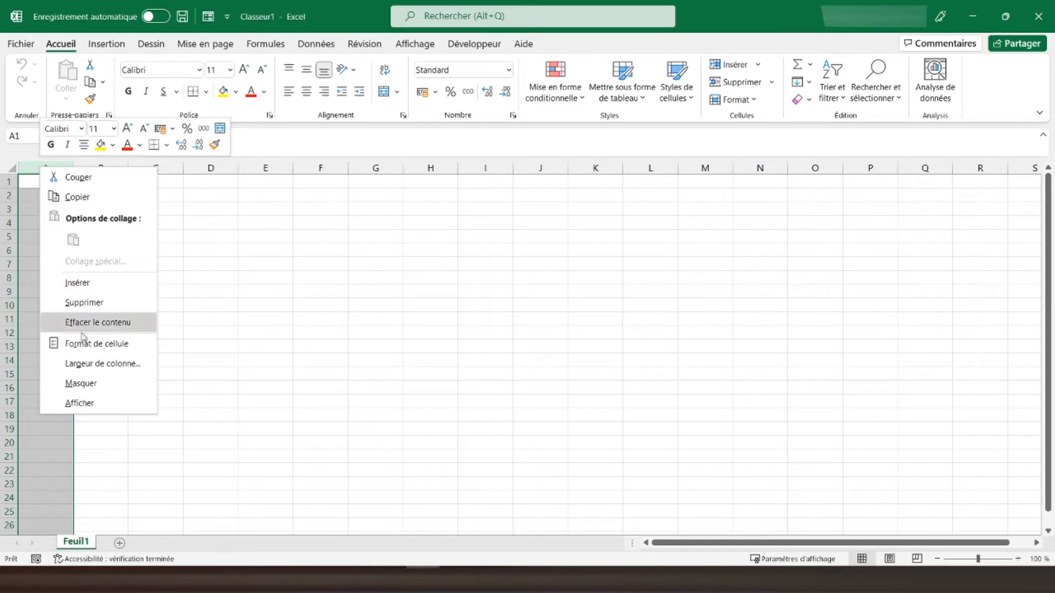
key("Escape")
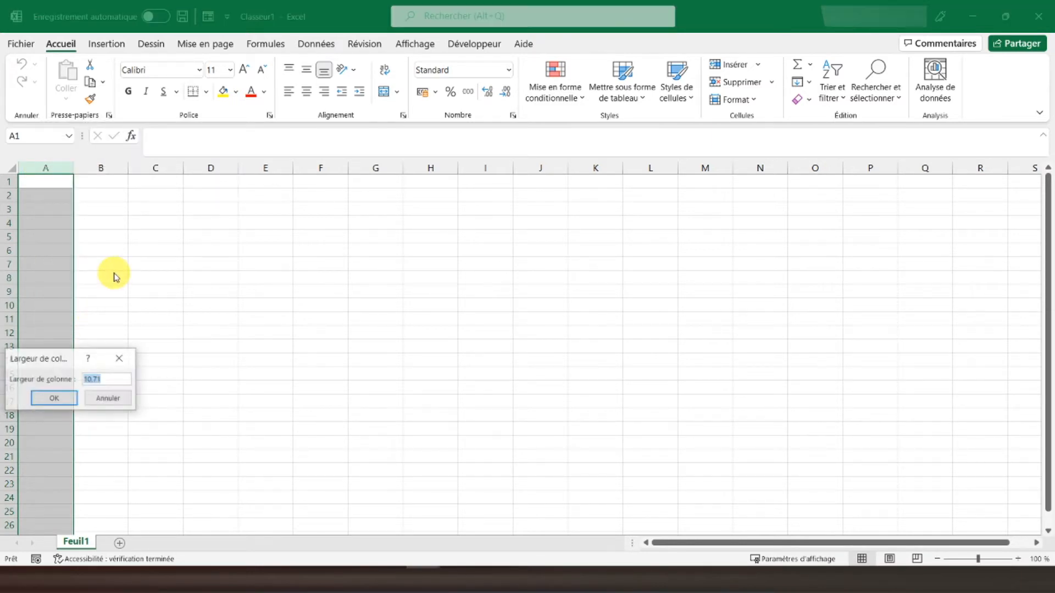
type("3")
key("Return")
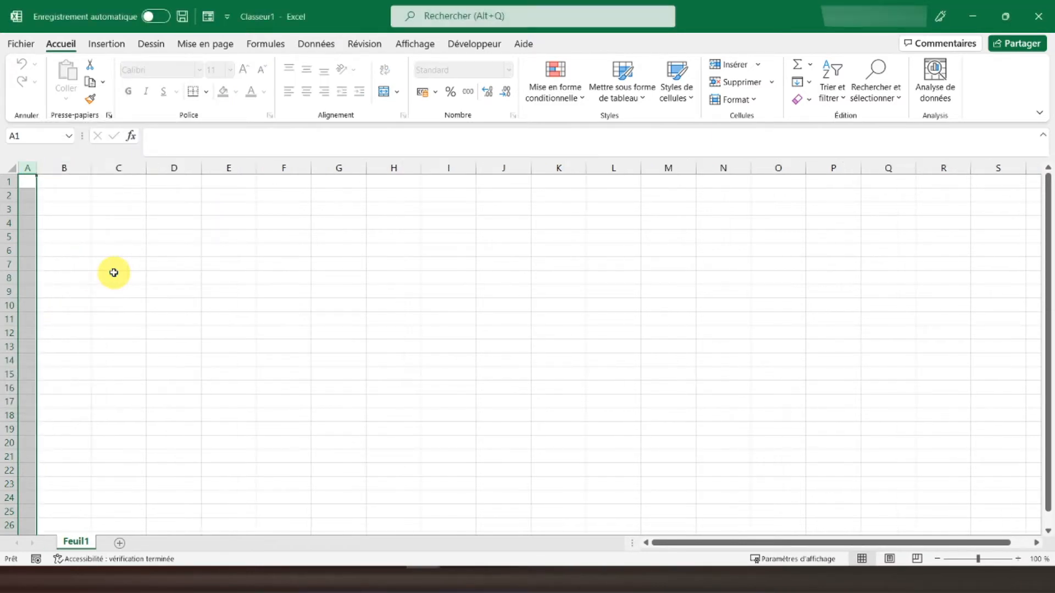
left_click(56, 184)
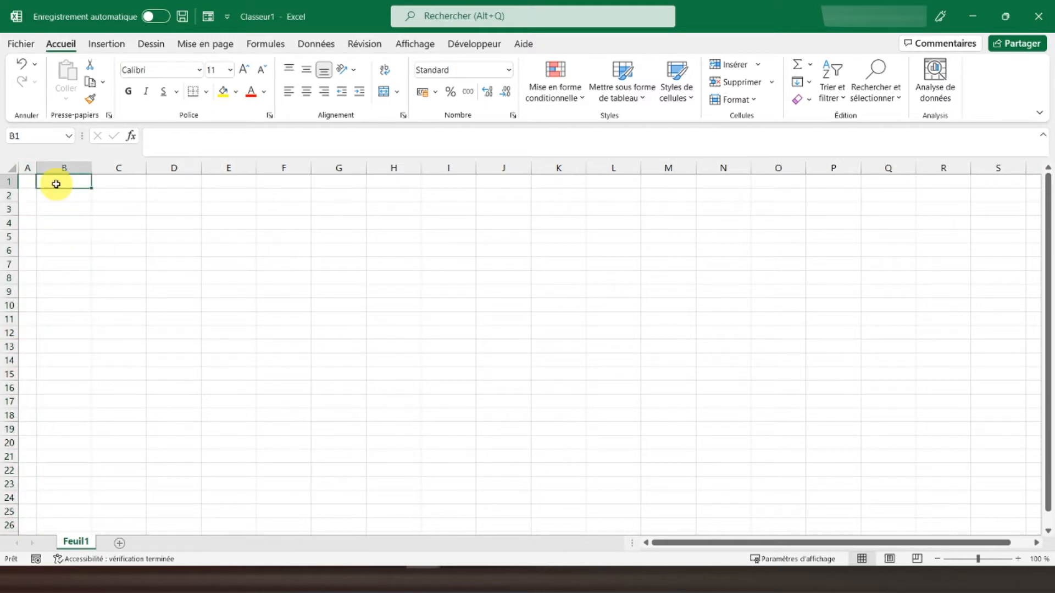
Step: Reduce the height of row 1 so it forms a thin margin above the dashboard area
left_click(7, 183)
right_click(8, 182)
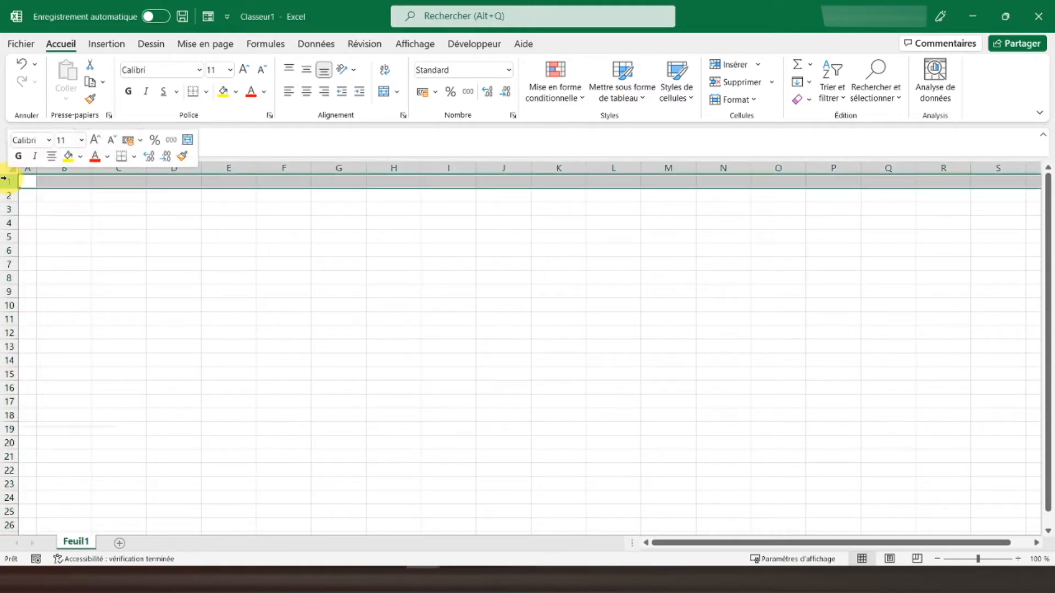
left_click(55, 374)
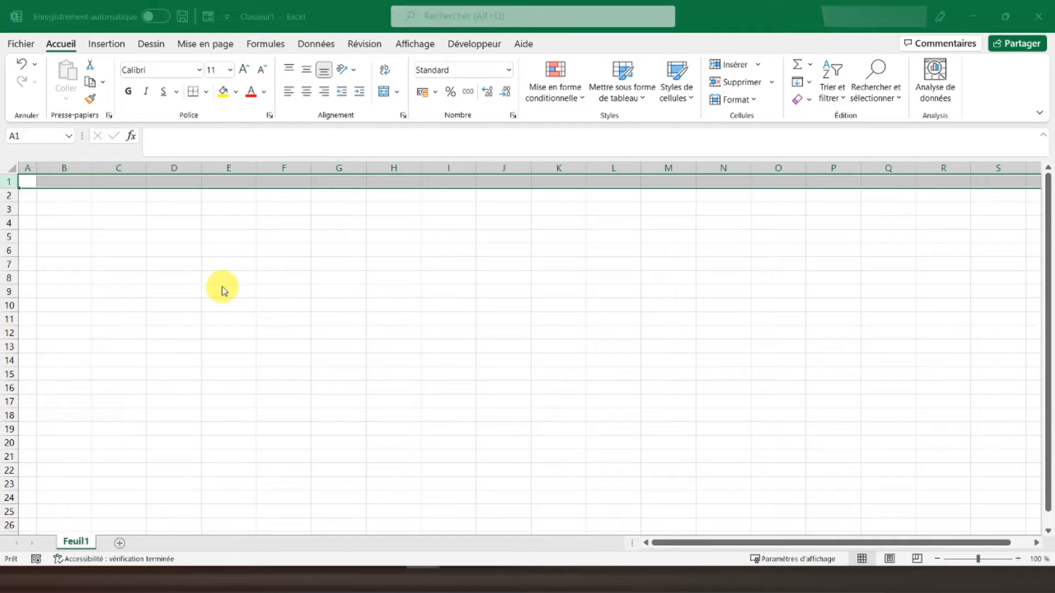
key("Return")
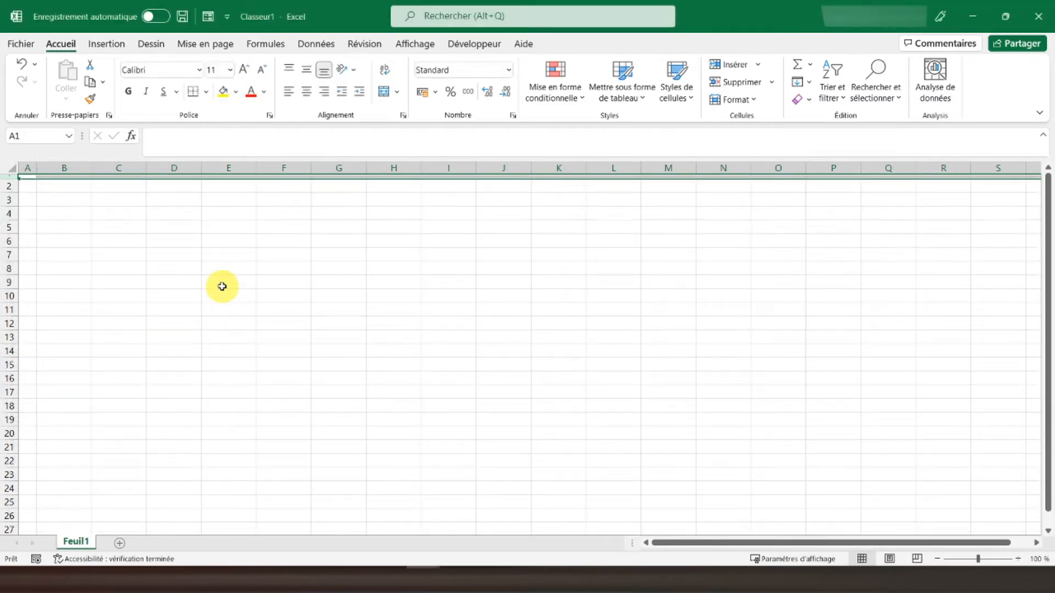
Step: Merge and centre cells B2:M3 and enter the title "Tableau de bord maintenance"
left_click(57, 188)
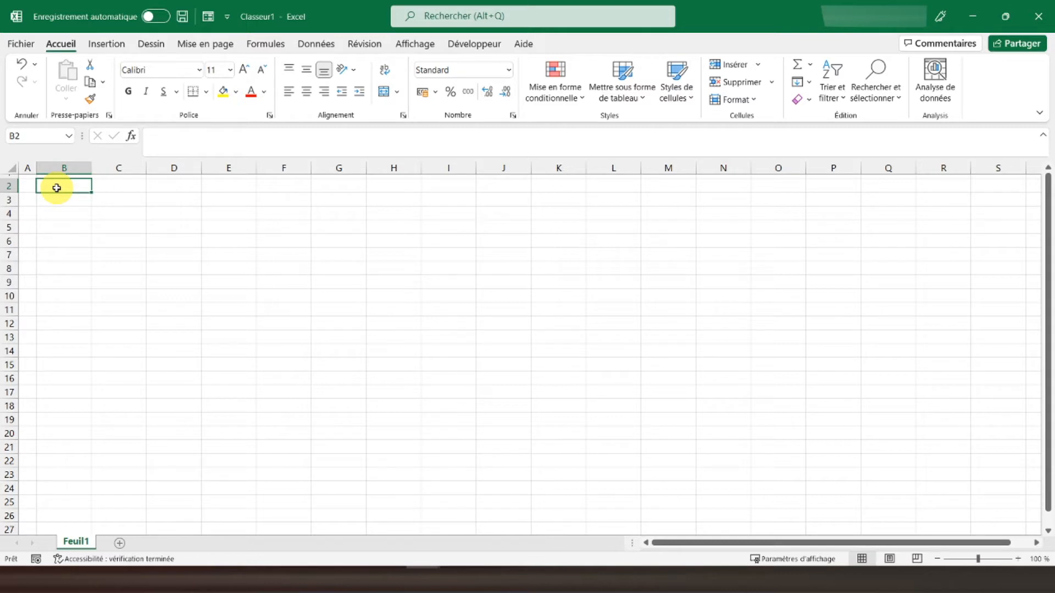
left_click_drag(56, 188, 651, 186)
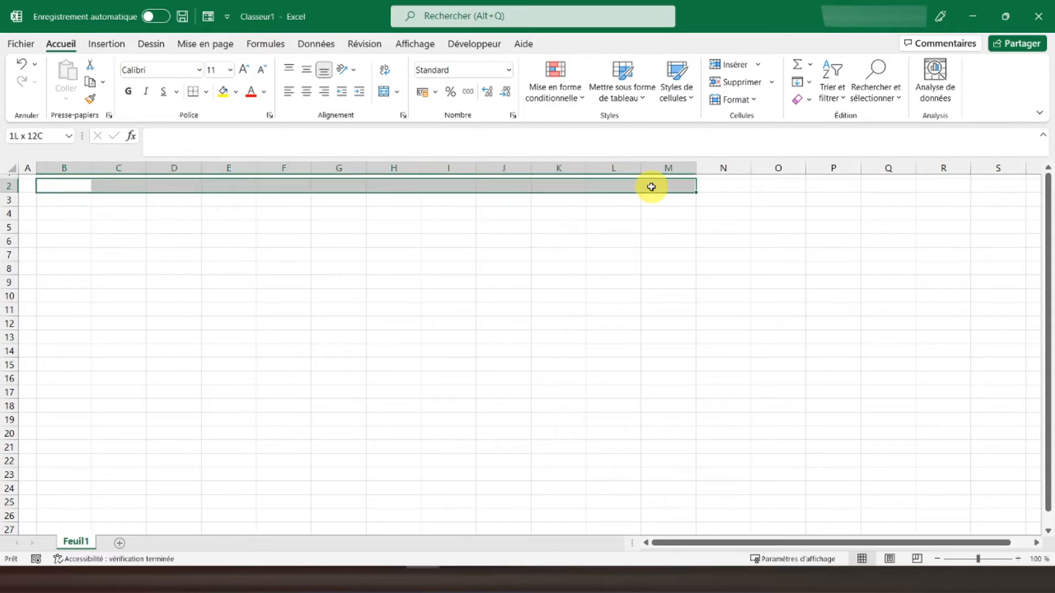
left_click_drag(651, 187, 652, 199)
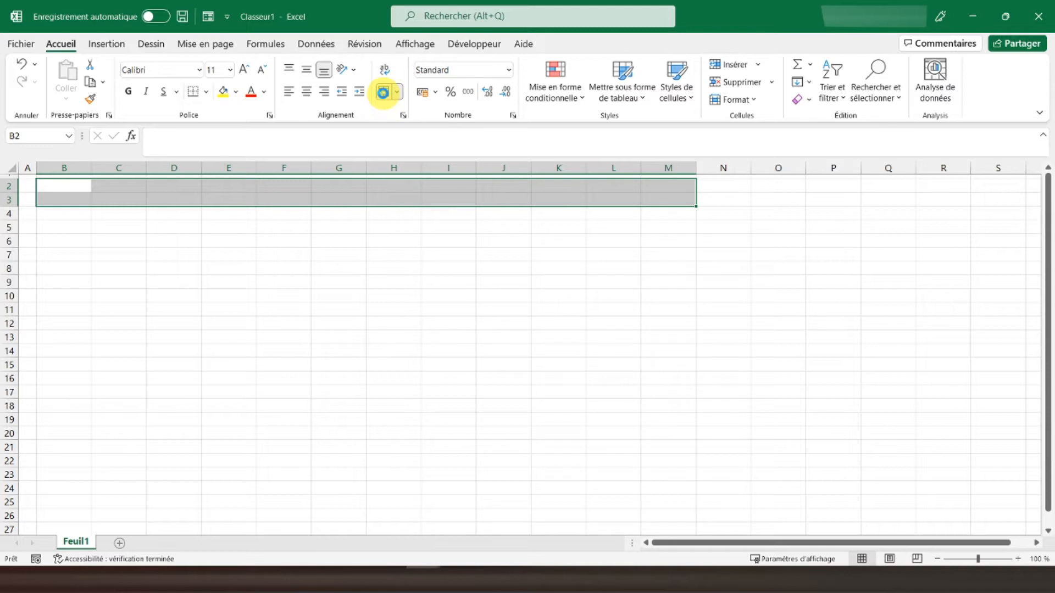
left_click(382, 92)
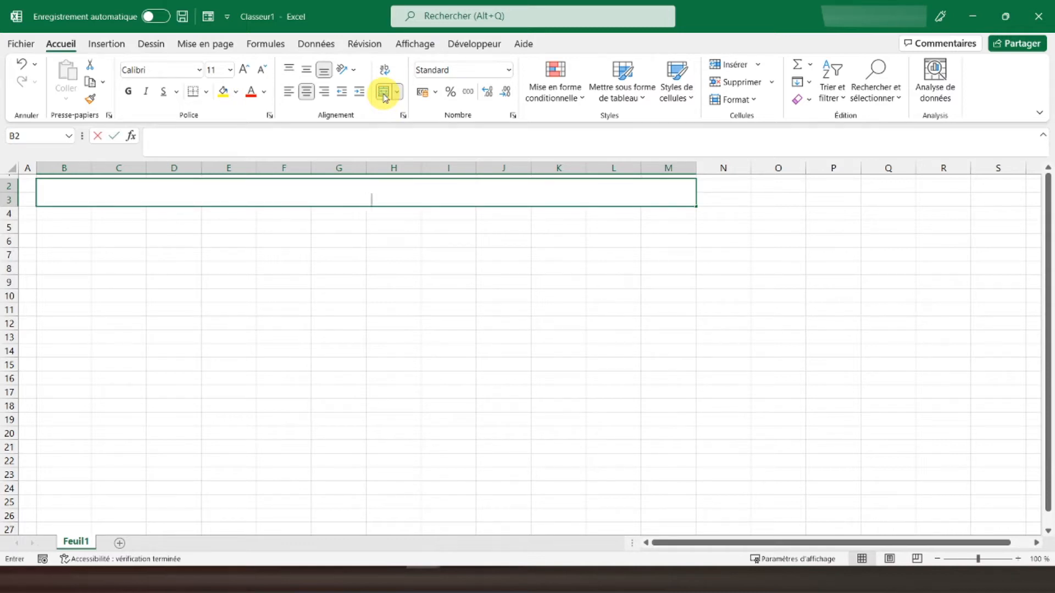
type("Tableau de bor")
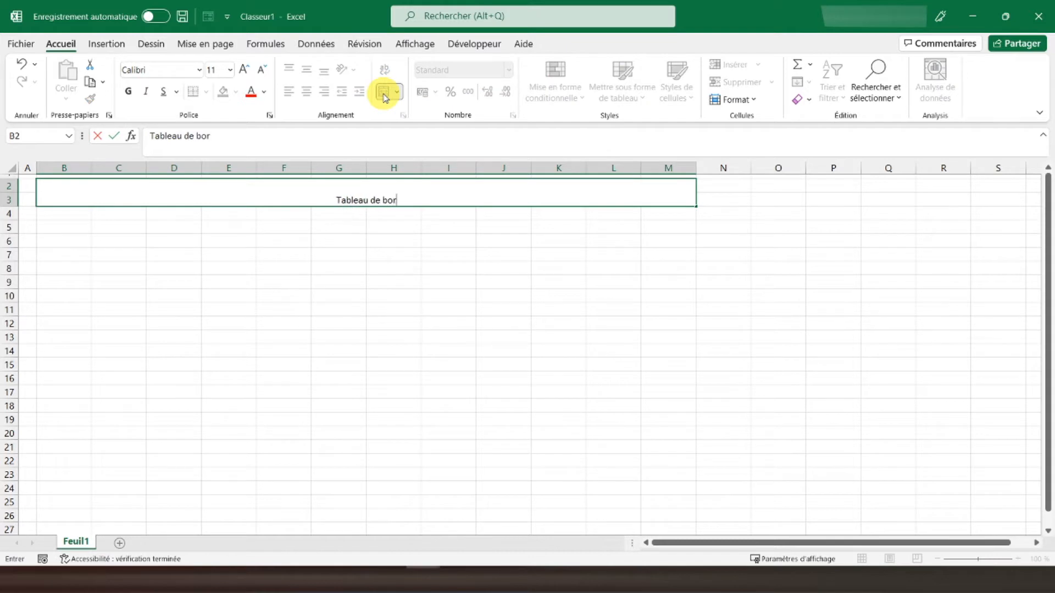
type("d ma")
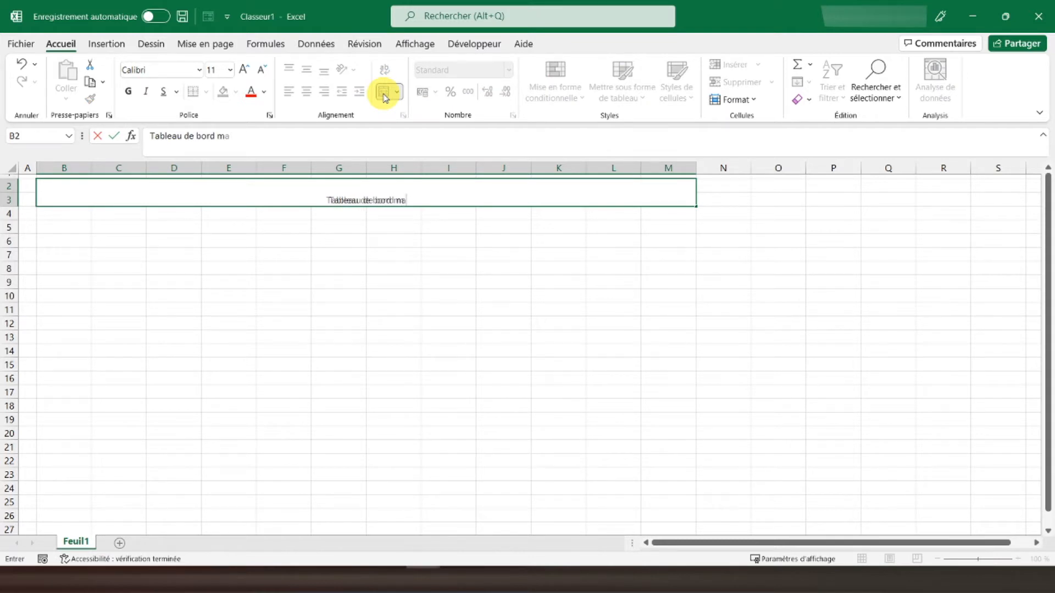
type("intenance")
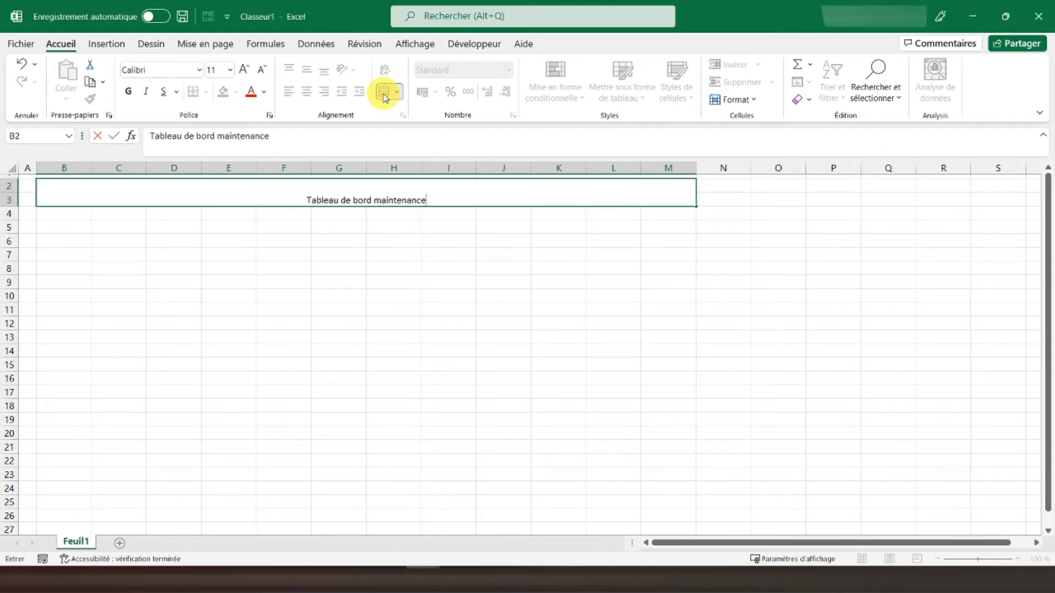
key("Return")
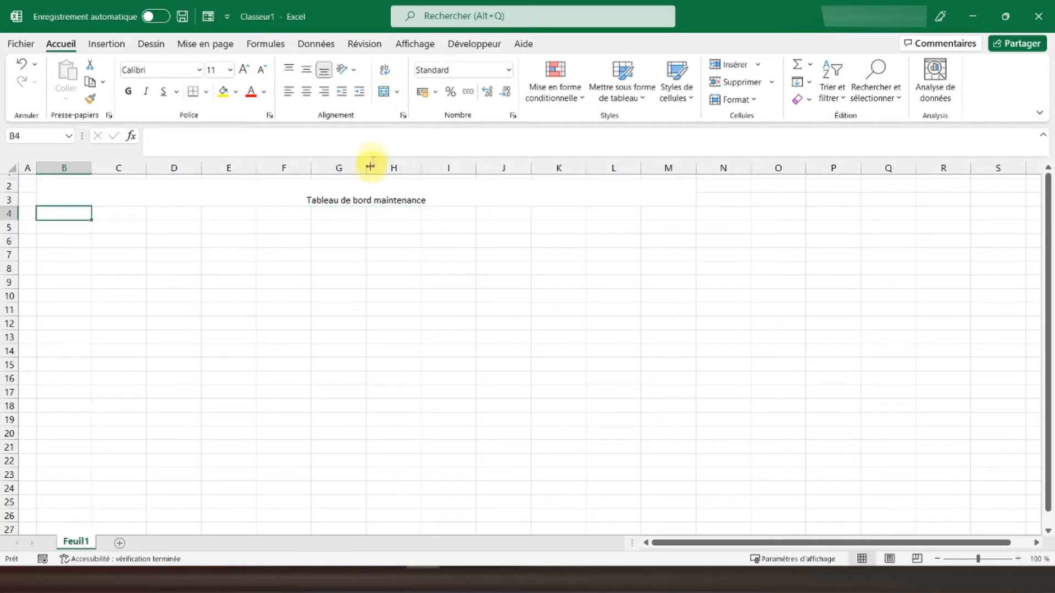
Step: Format the merged title as bold 18 pt text, centred vertically, with a border around the outside
left_click(364, 185)
left_click(128, 92)
left_click(244, 69)
left_click(244, 70)
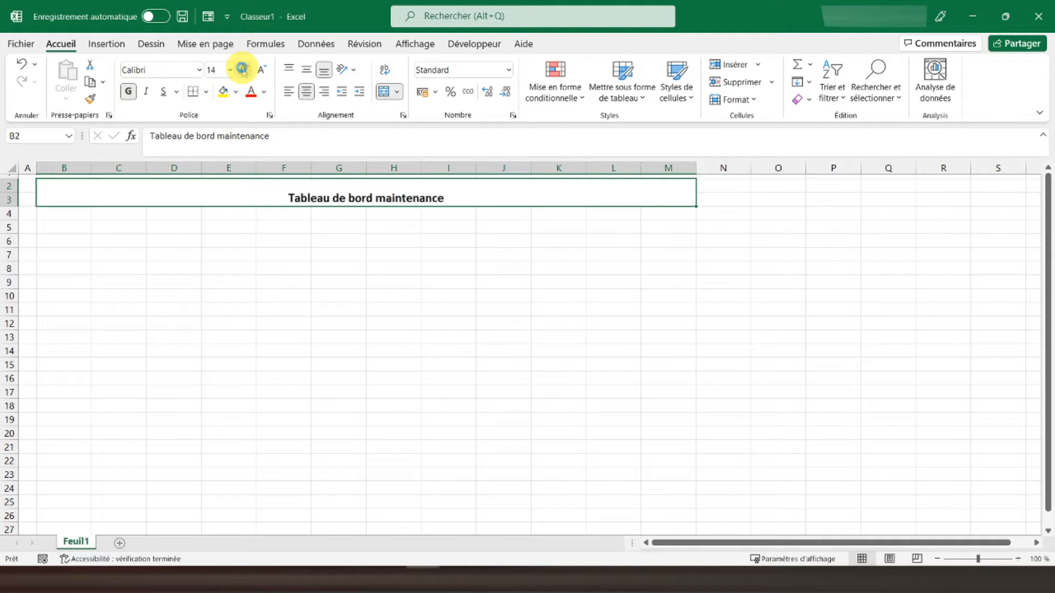
left_click(244, 70)
left_click(306, 70)
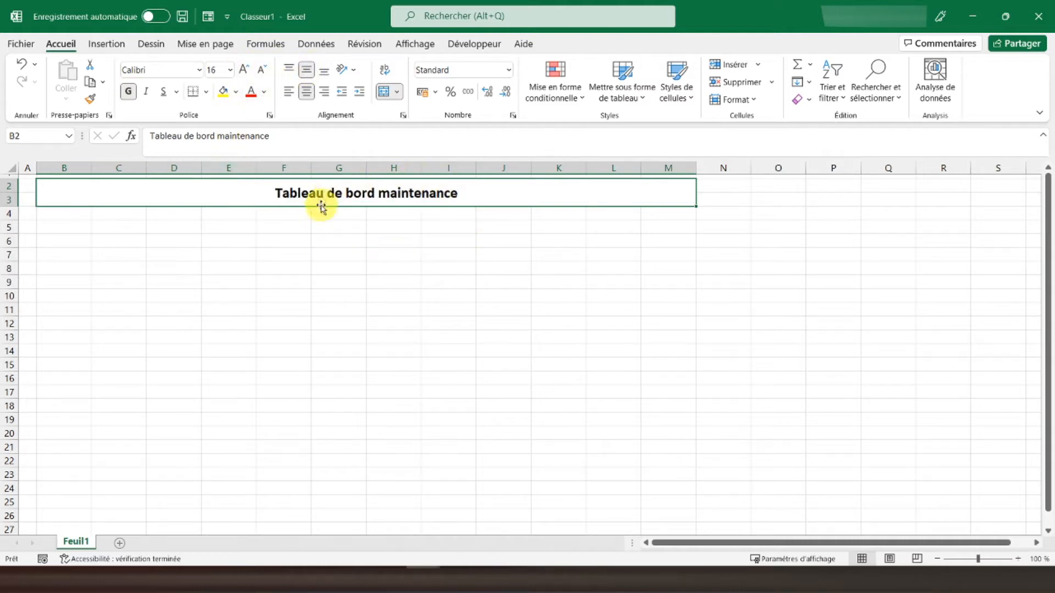
left_click(242, 69)
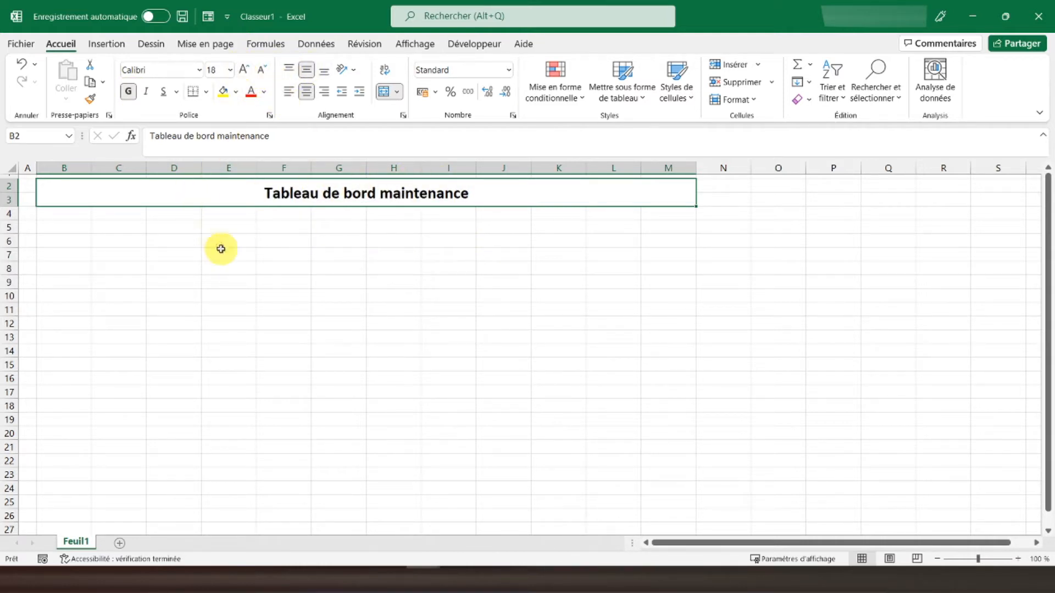
left_click(206, 92)
left_click(230, 272)
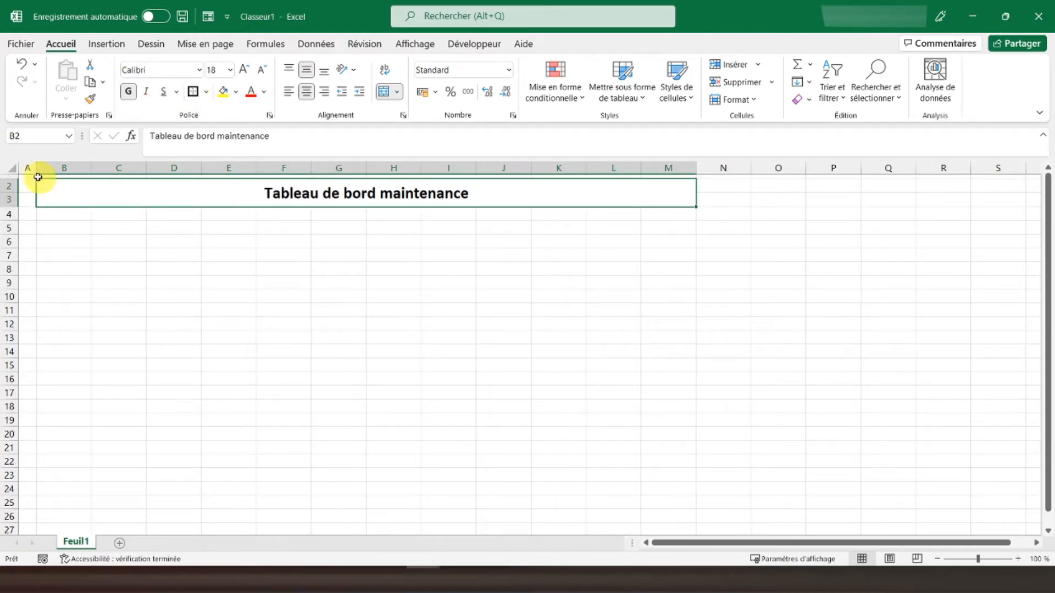
Step: Reduce the height of row 4 to a thin spacer beneath the title block
left_click(8, 214)
right_click(8, 213)
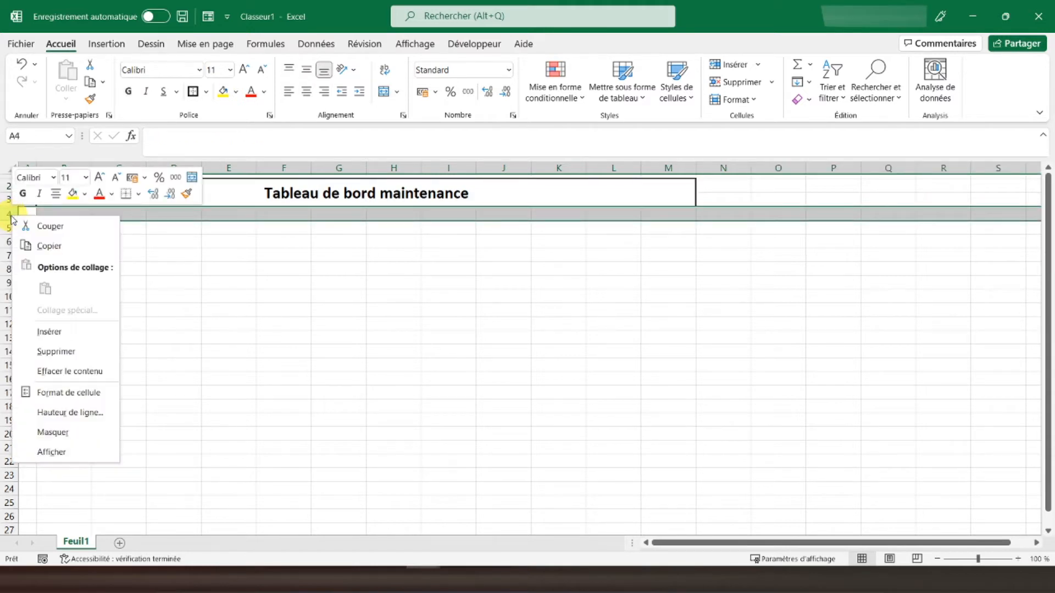
left_click(55, 412)
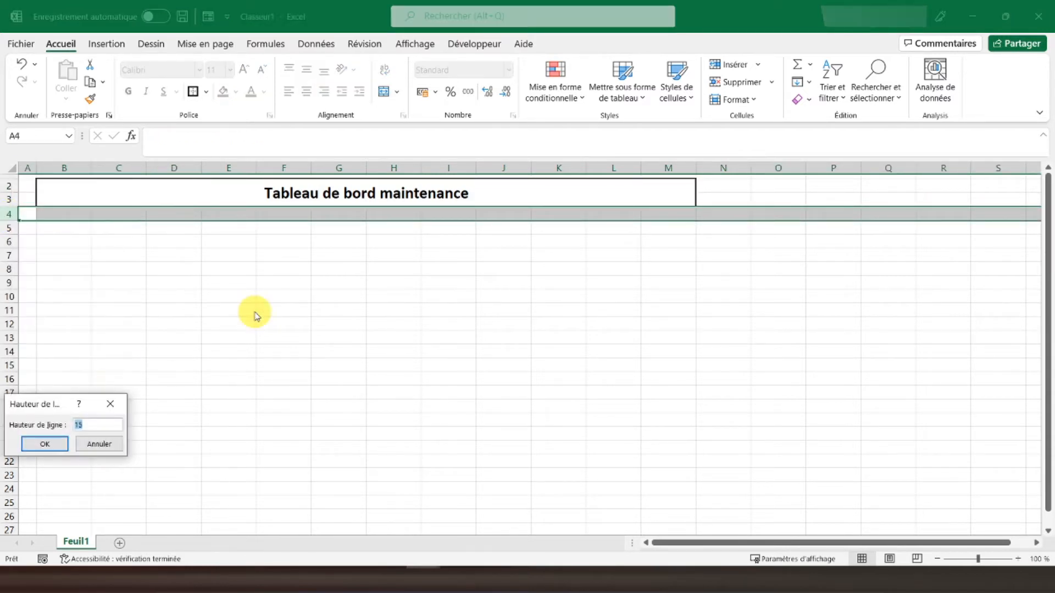
key("Return")
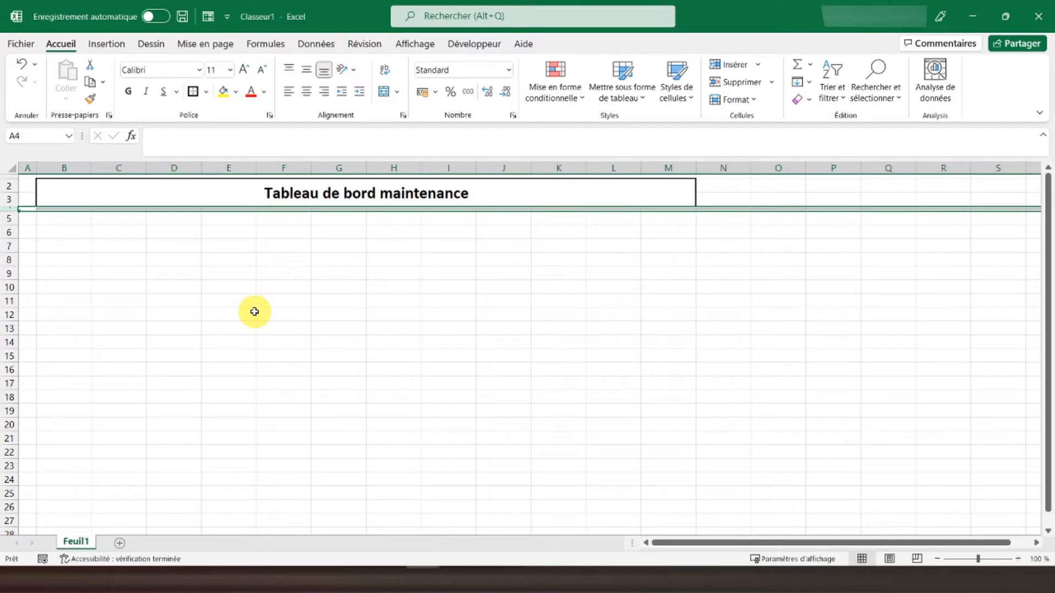
left_click(254, 312)
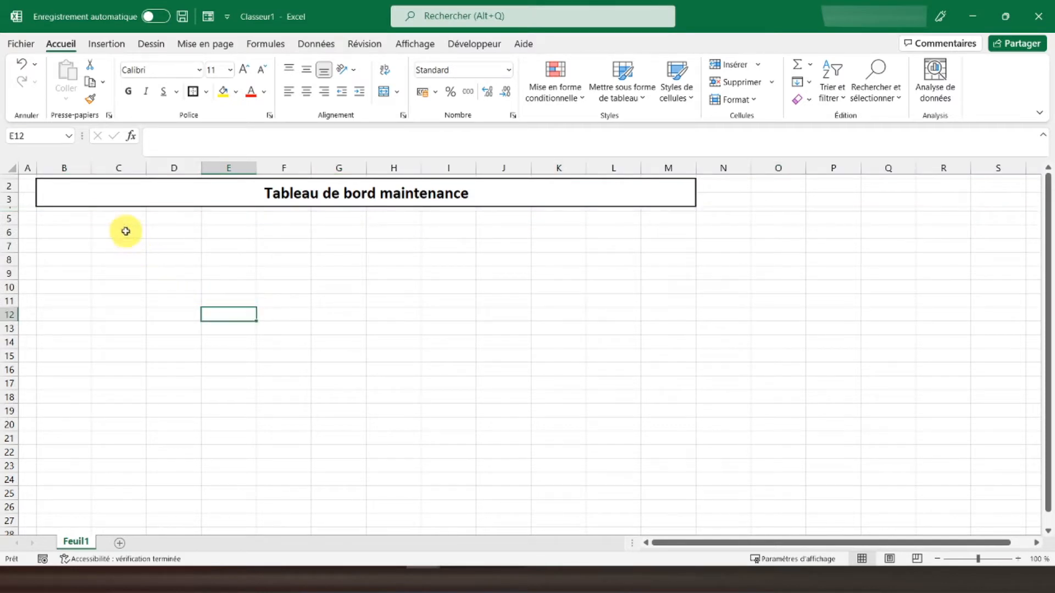
Step: Draw an outside border around the cell range B5:M11 below the title
left_click(58, 220)
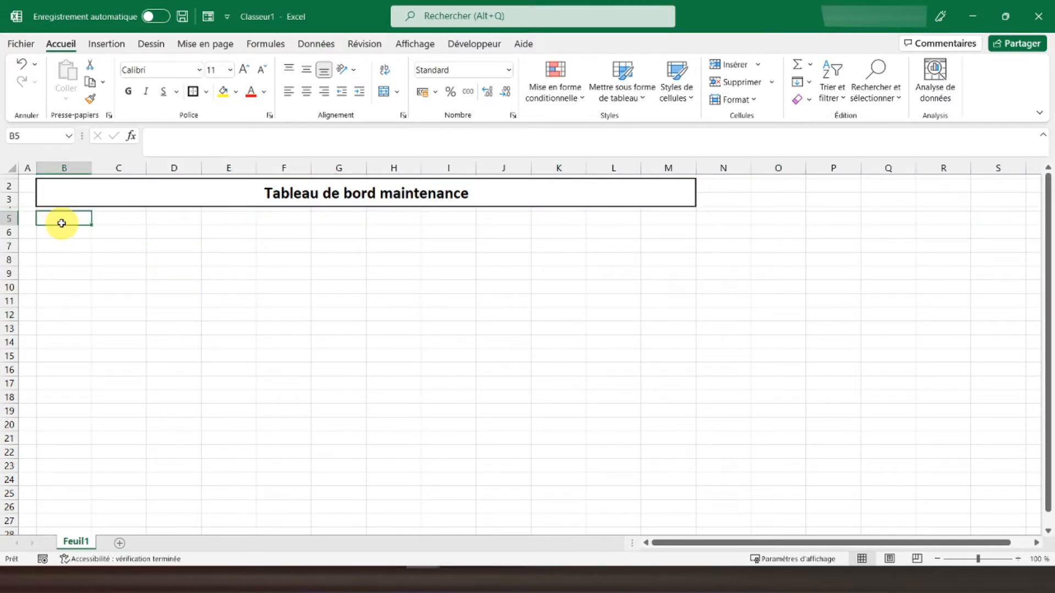
left_click_drag(62, 222, 676, 296)
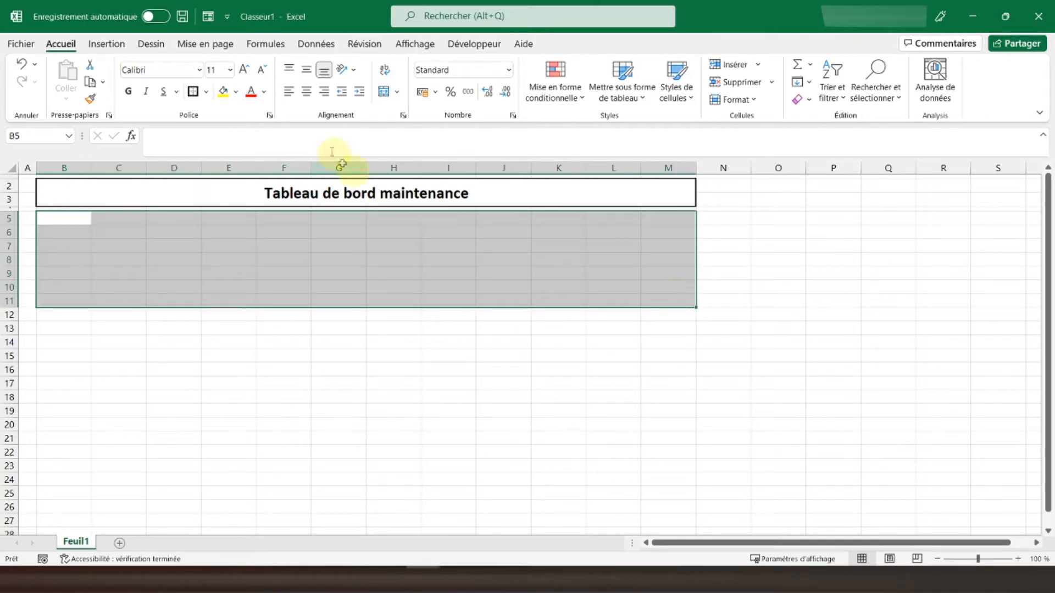
left_click(193, 92)
Step: Enter "Janvier" in cell B11 as the first month label
left_click(59, 301)
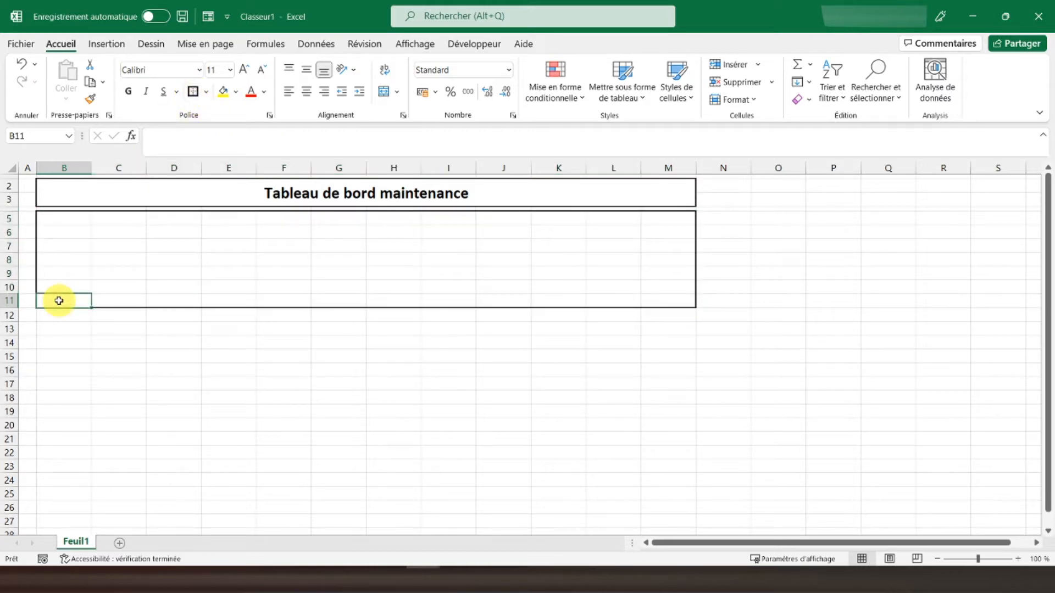
type("Janvier")
key("Return")
Step: Make cell B11 bold, centred both ways and bordered, and fill the month series across to Décembre in M11
left_click(58, 300)
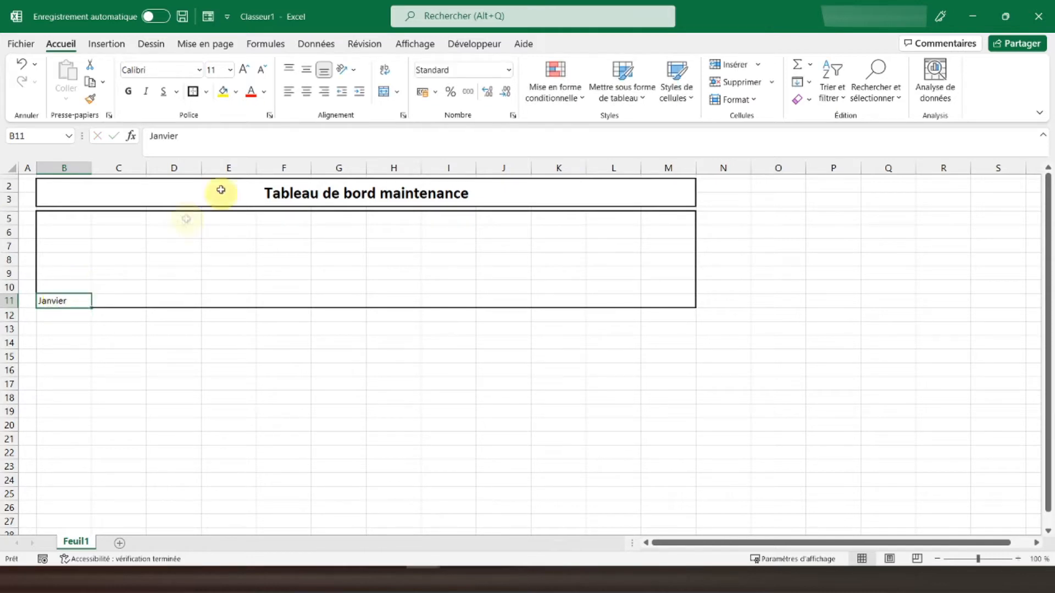
left_click(128, 91)
left_click(193, 92)
left_click(306, 91)
left_click(308, 70)
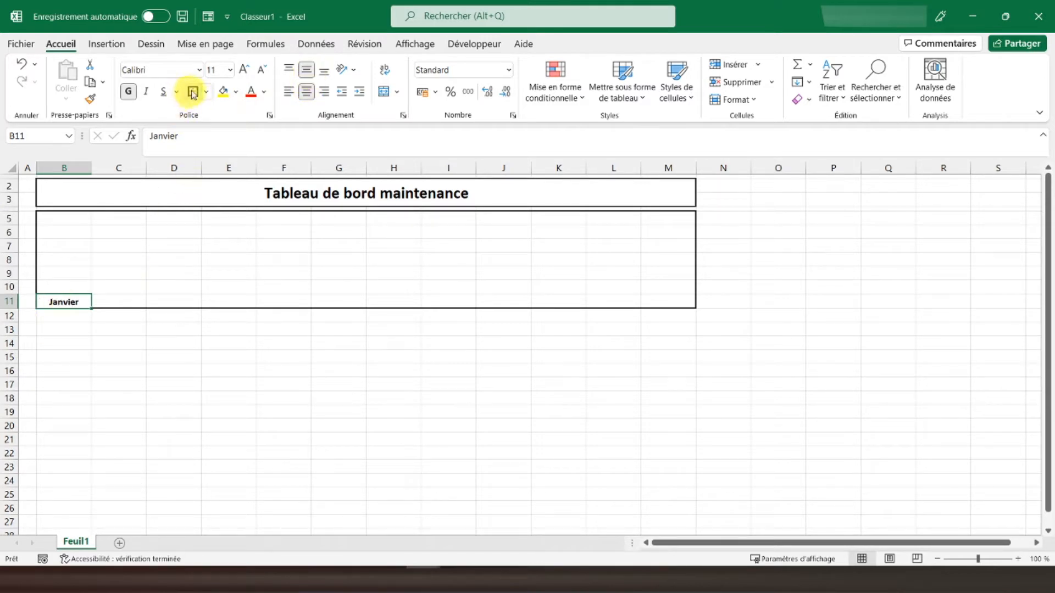
left_click_drag(93, 308, 677, 304)
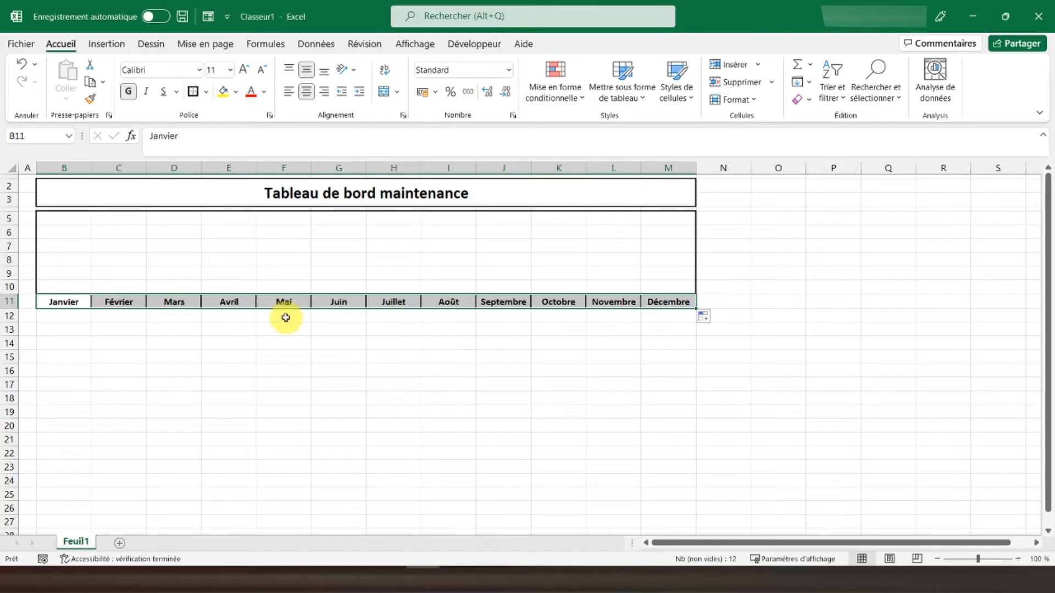
Step: Reduce the height of row 12 to a thin spacer beneath the month labels
left_click(69, 328)
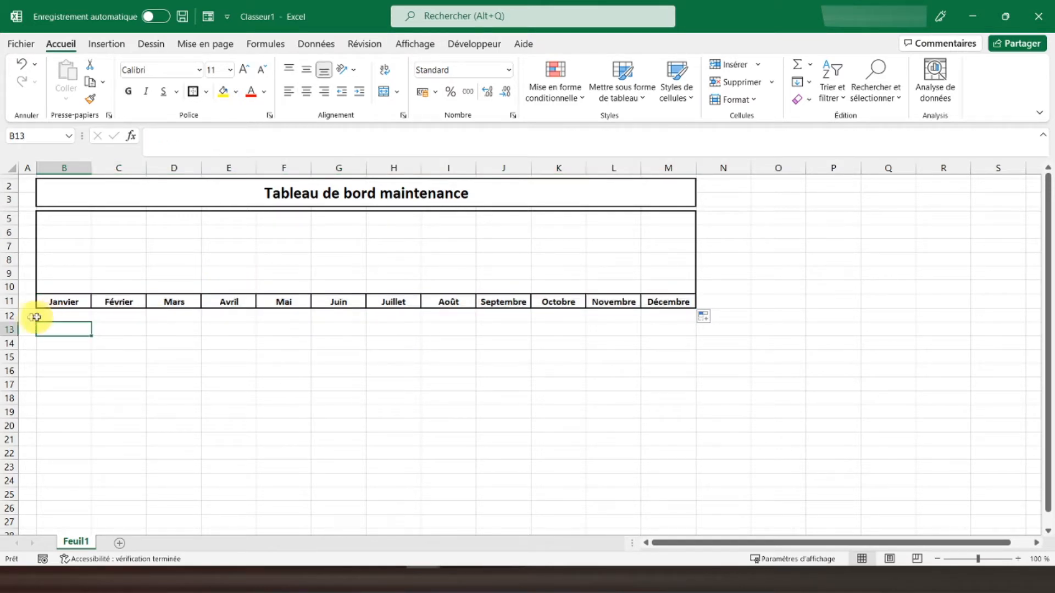
right_click(11, 317)
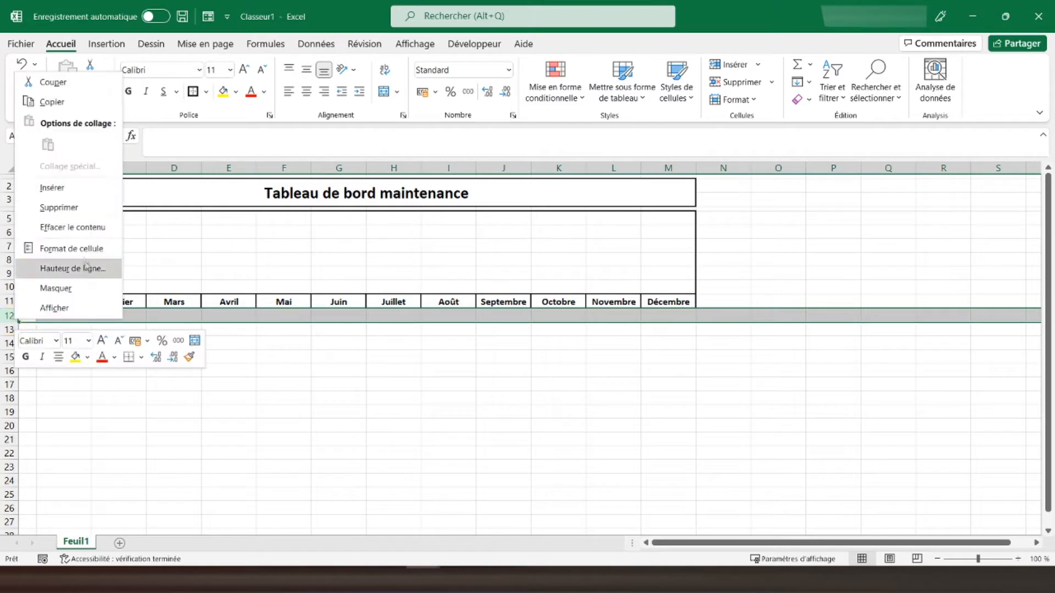
left_click(72, 269)
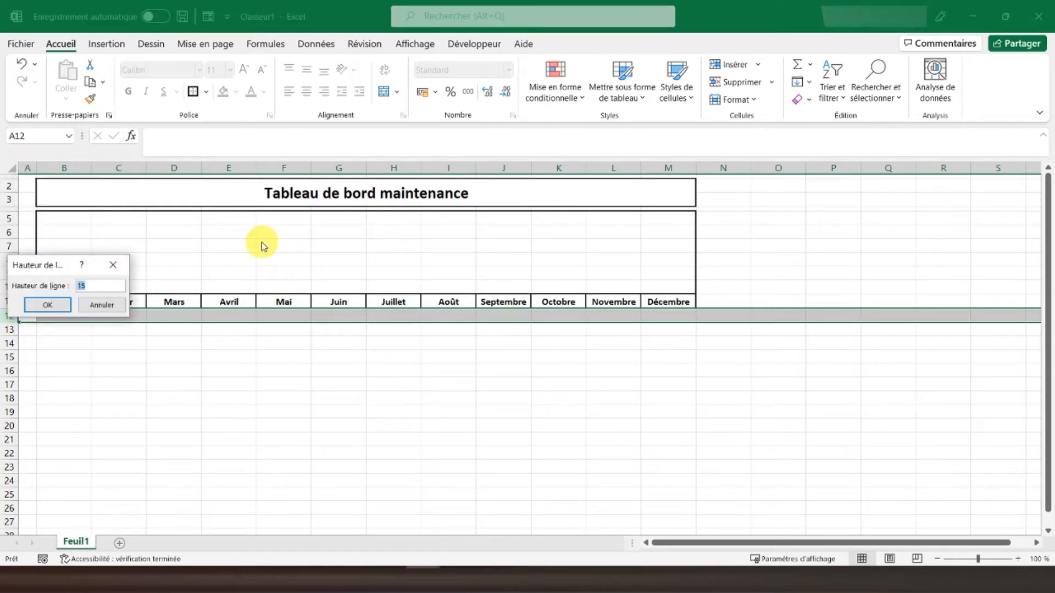
key("Return")
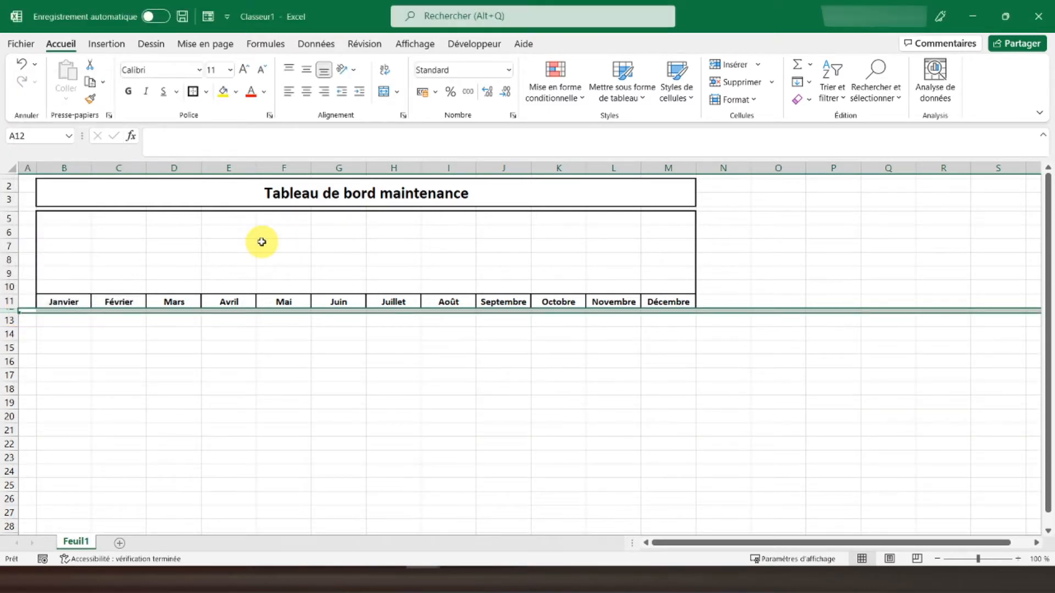
Step: Draw an outside border around the cell range B13:M19 below the month section
left_click(63, 321)
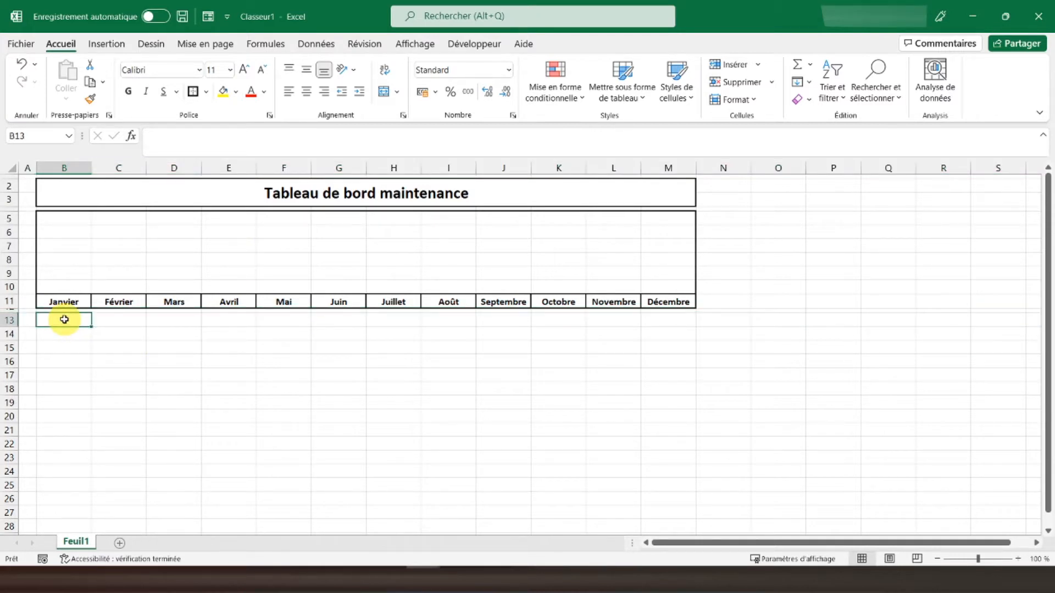
left_click_drag(66, 320, 662, 398)
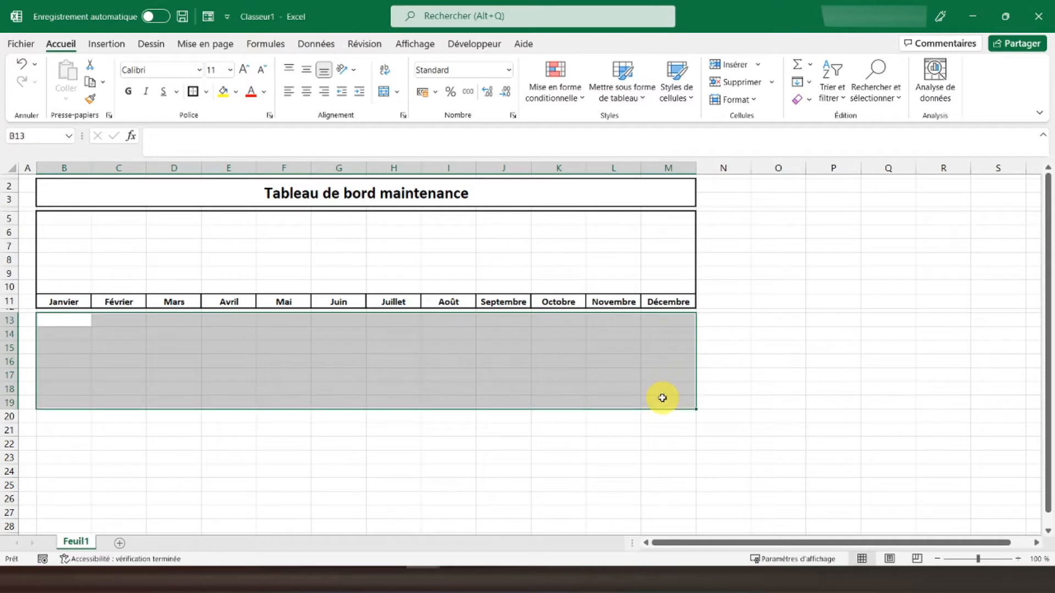
left_click(193, 93)
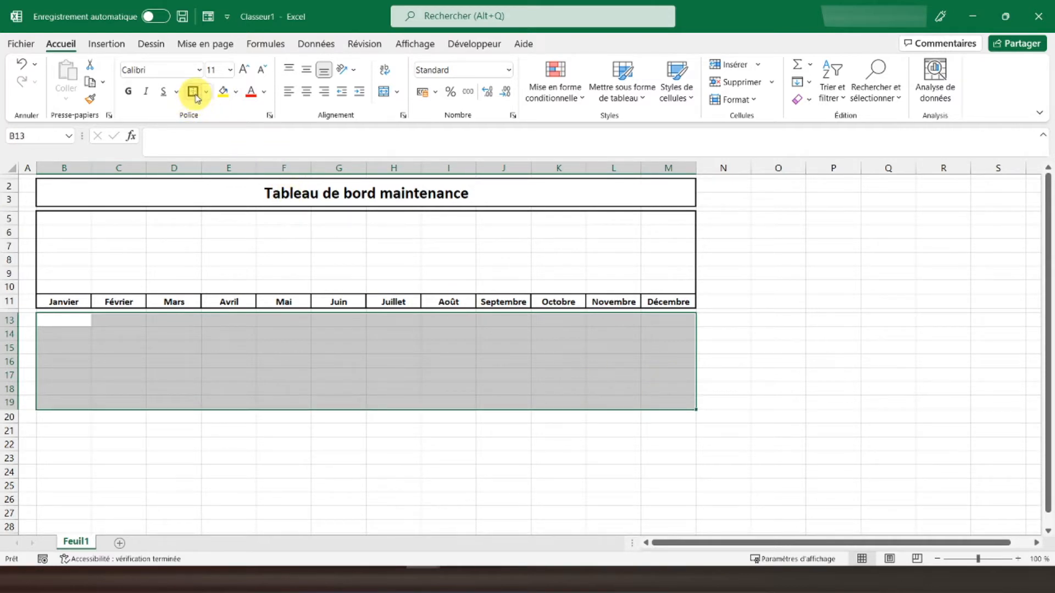
left_click(62, 333)
Step: Reduce the height of row 20 to a thin spacer beneath the B13:M19 block
scroll(195, 363, "down", 2)
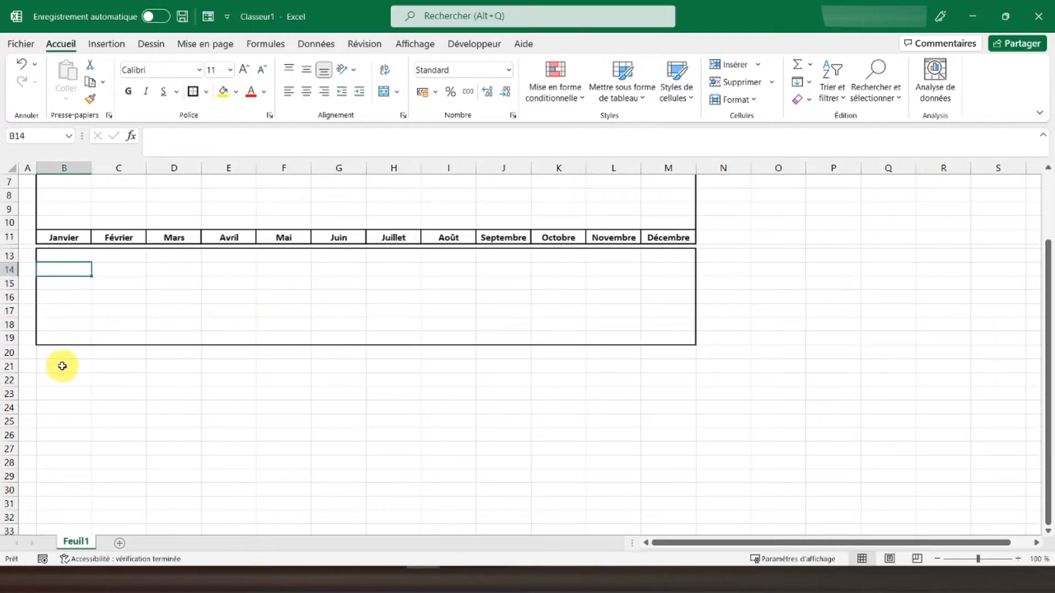
left_click(8, 352)
right_click(8, 353)
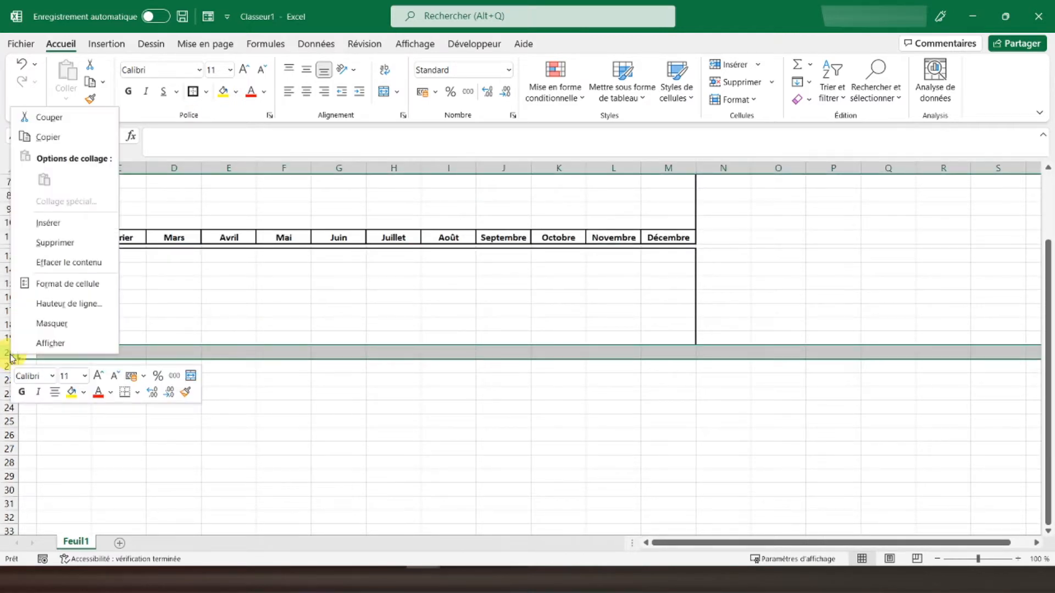
left_click(77, 304)
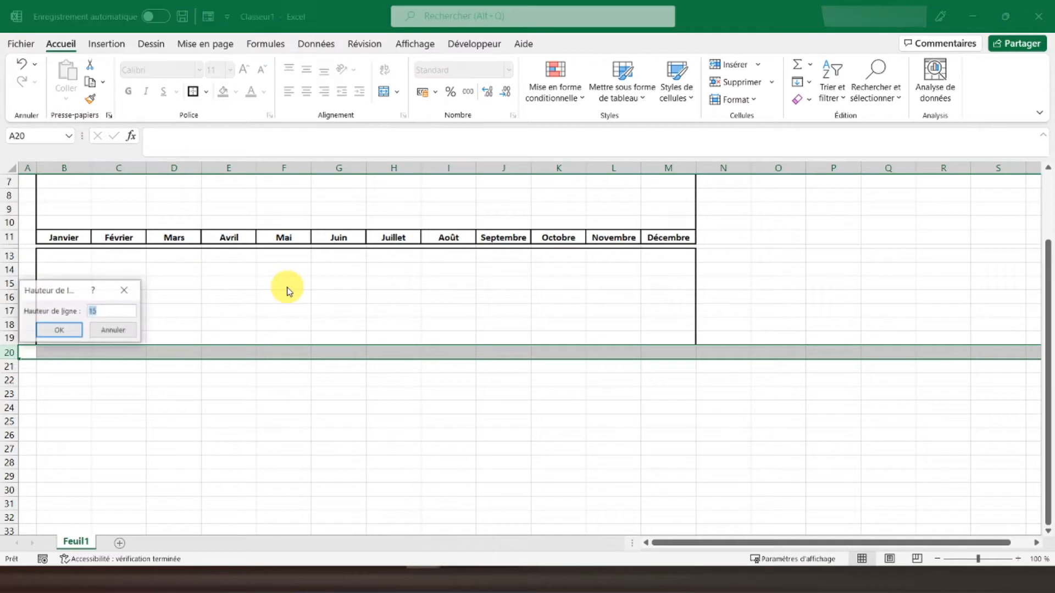
key("Return")
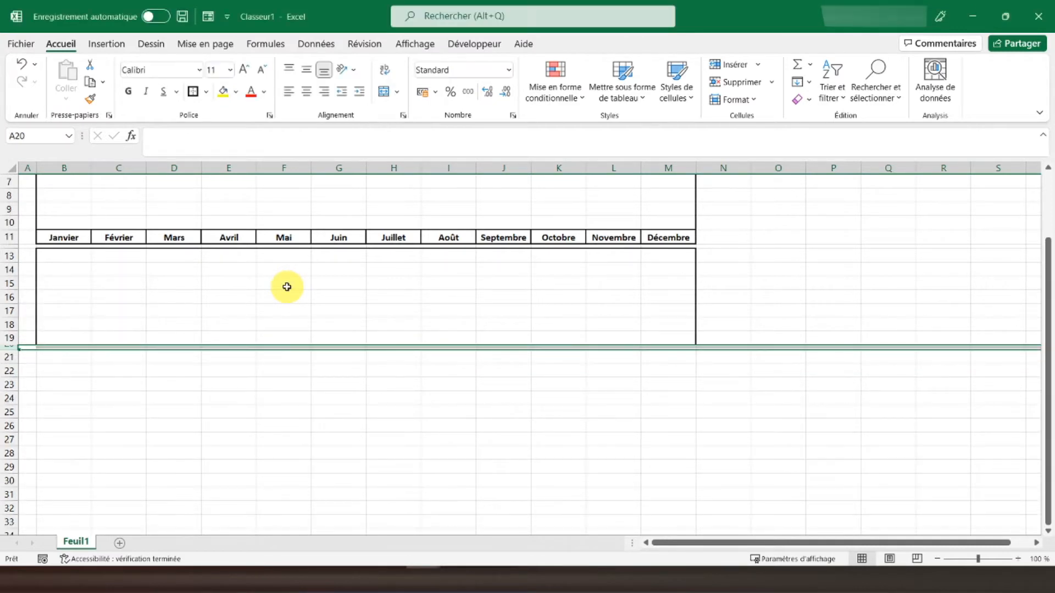
Step: Draw an outside border around the cell range B21:M27
left_click(56, 358)
left_click_drag(58, 358, 656, 439)
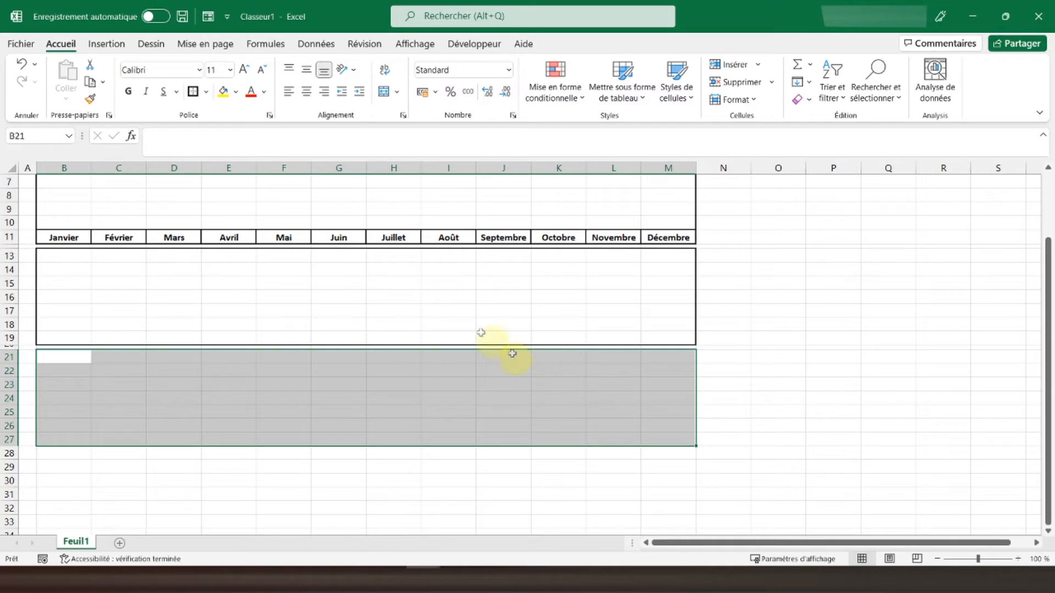
left_click(192, 92)
left_click(55, 382)
Step: Set the height of row 28 to 5 as a thin spacer beneath the B21:M27 block
scroll(66, 412, "down", 1)
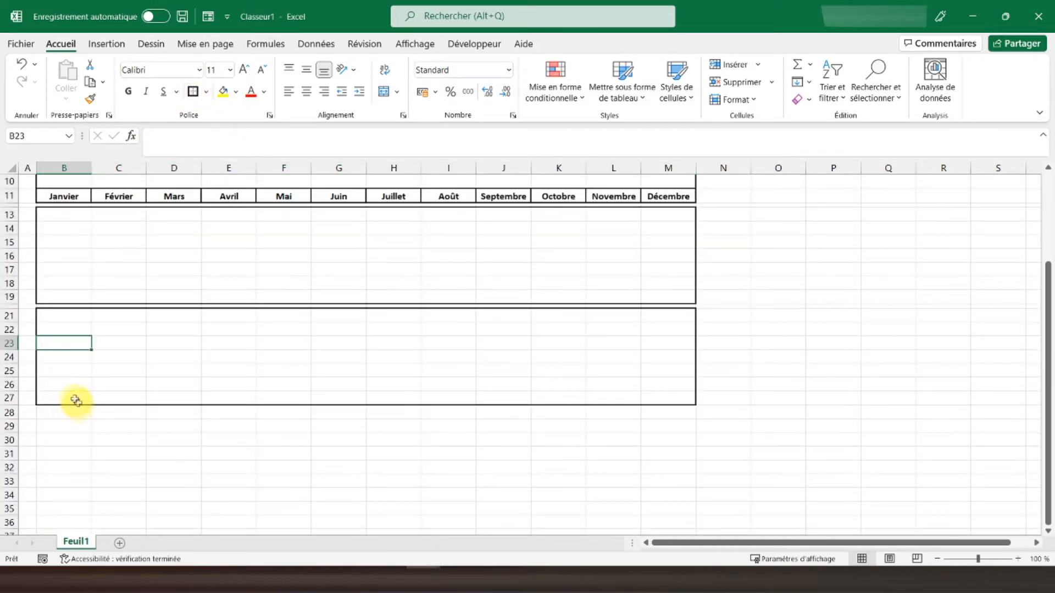
left_click(13, 413)
right_click(13, 414)
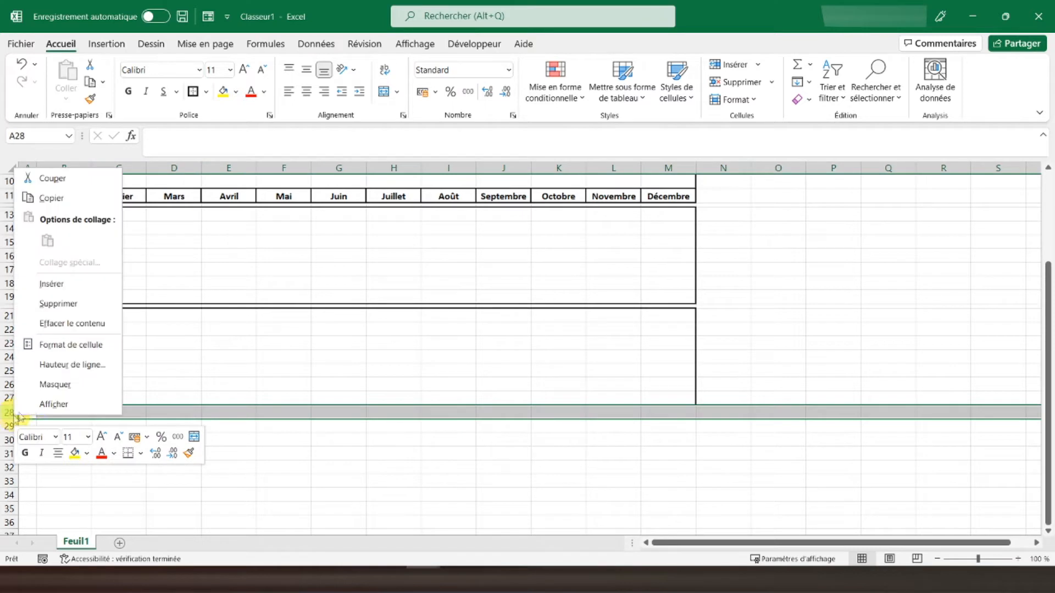
left_click(71, 364)
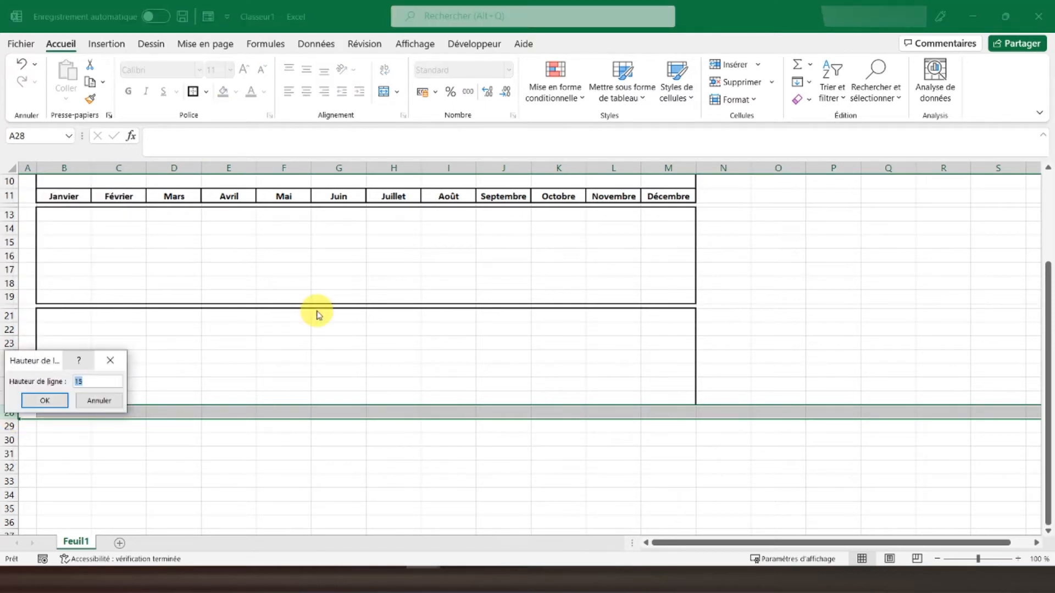
type("5")
key("Return")
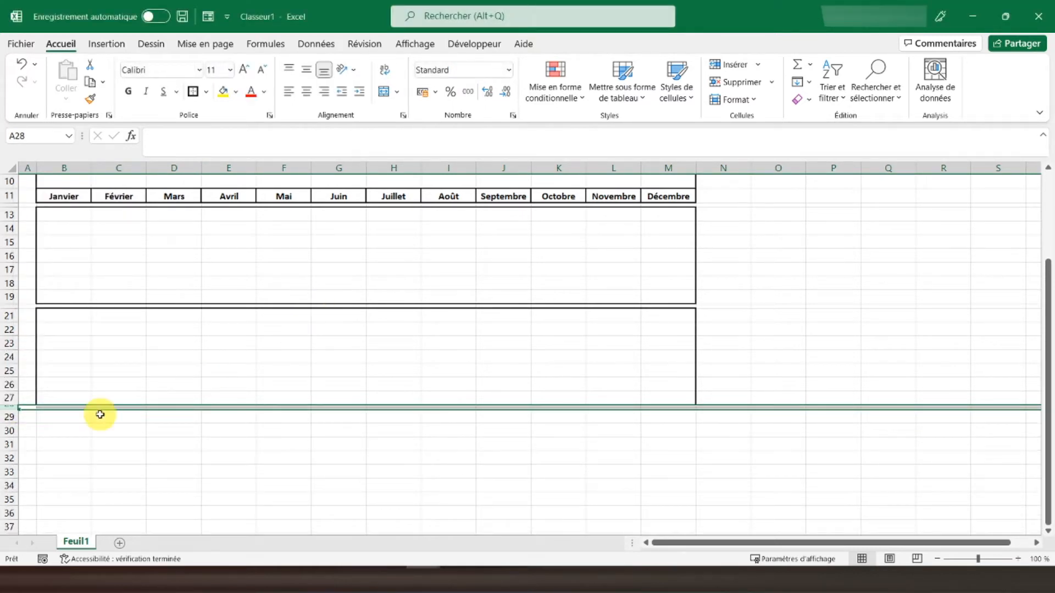
Step: Draw an outside border around the cell range B29:M33
left_click_drag(64, 417, 658, 474)
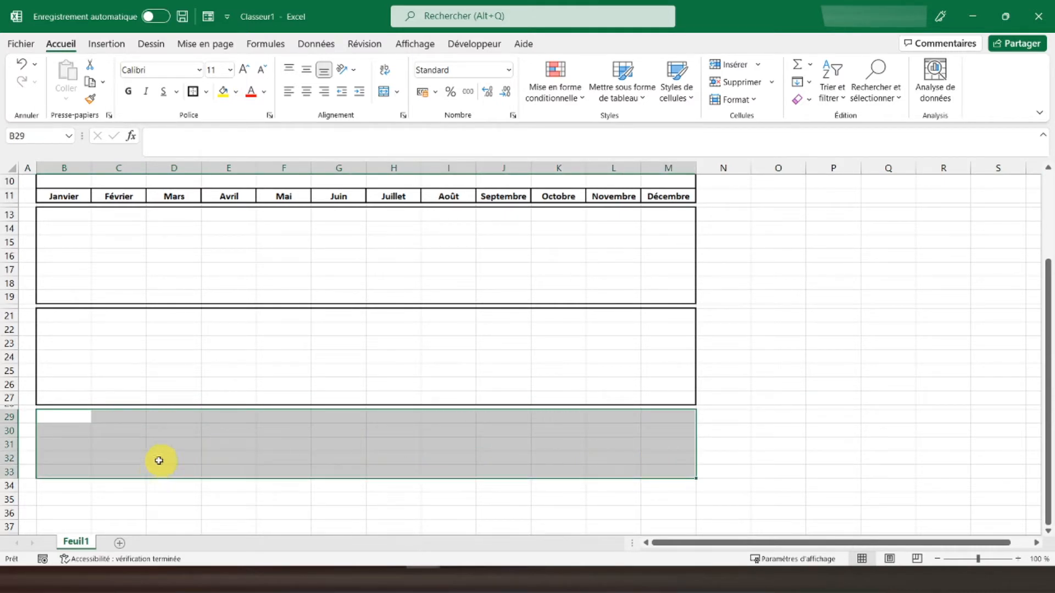
left_click(192, 91)
left_click(177, 397)
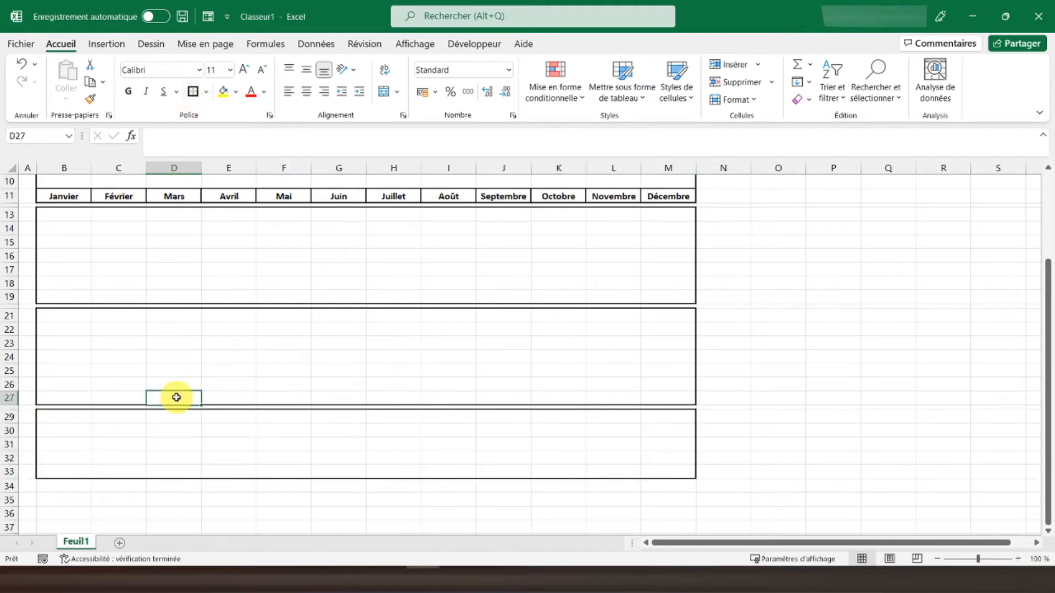
Step: Divide the B29:M33 block into four bordered boxes, each three columns wide
left_click(49, 417)
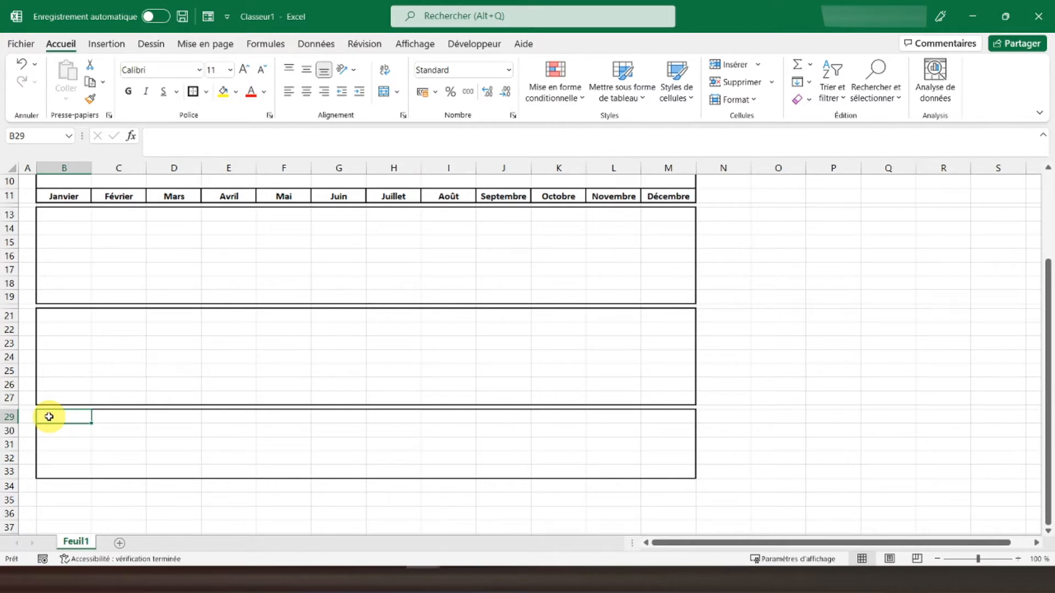
mouse_move(49, 417)
left_mouse_down()
mouse_move(181, 417)
mouse_move(182, 480)
left_mouse_up()
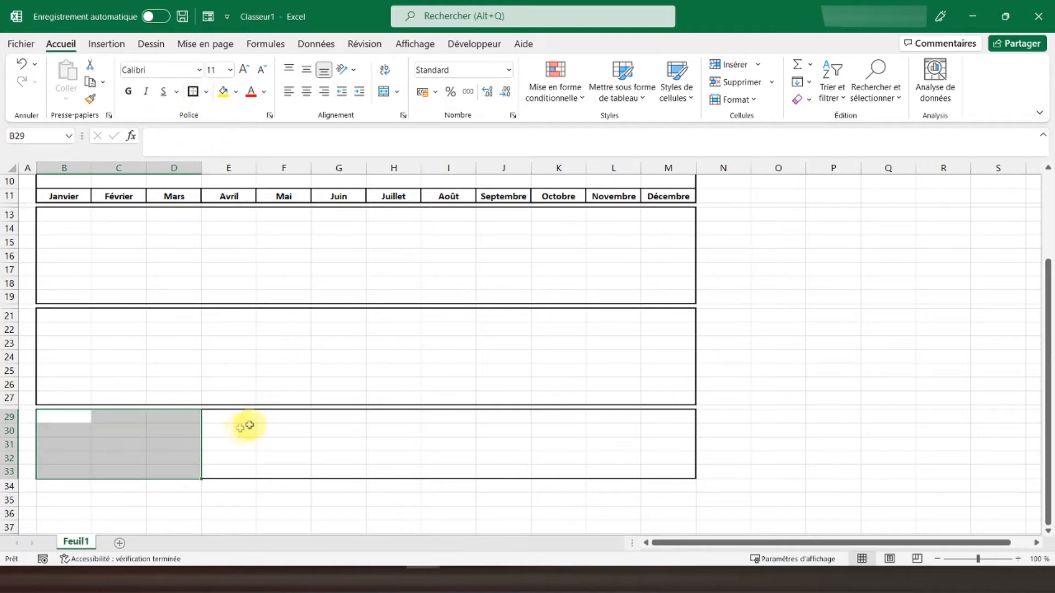
left_click_drag(209, 418, 341, 470)
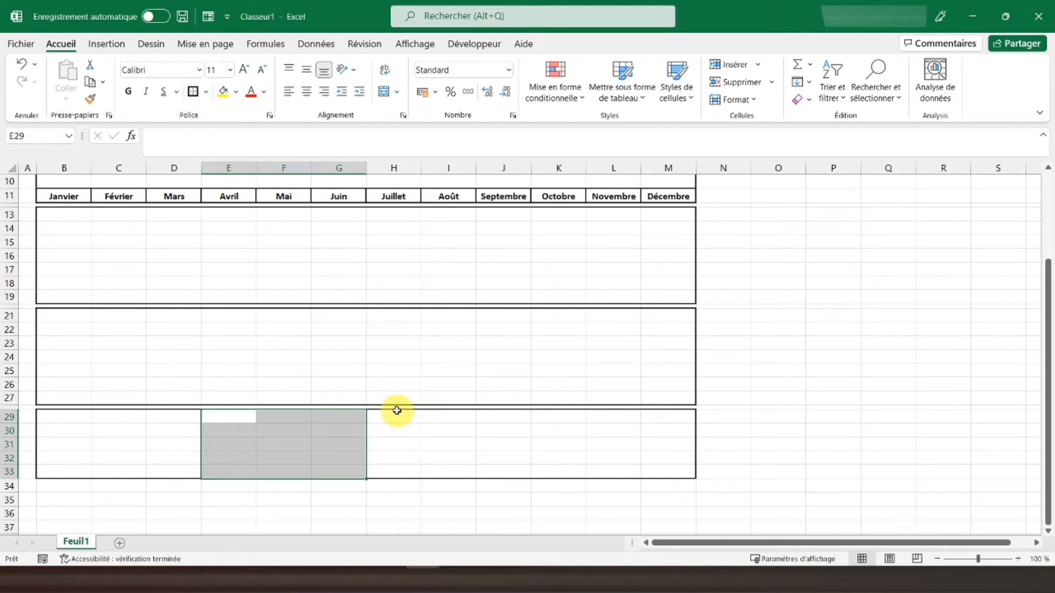
left_click_drag(391, 416, 500, 470)
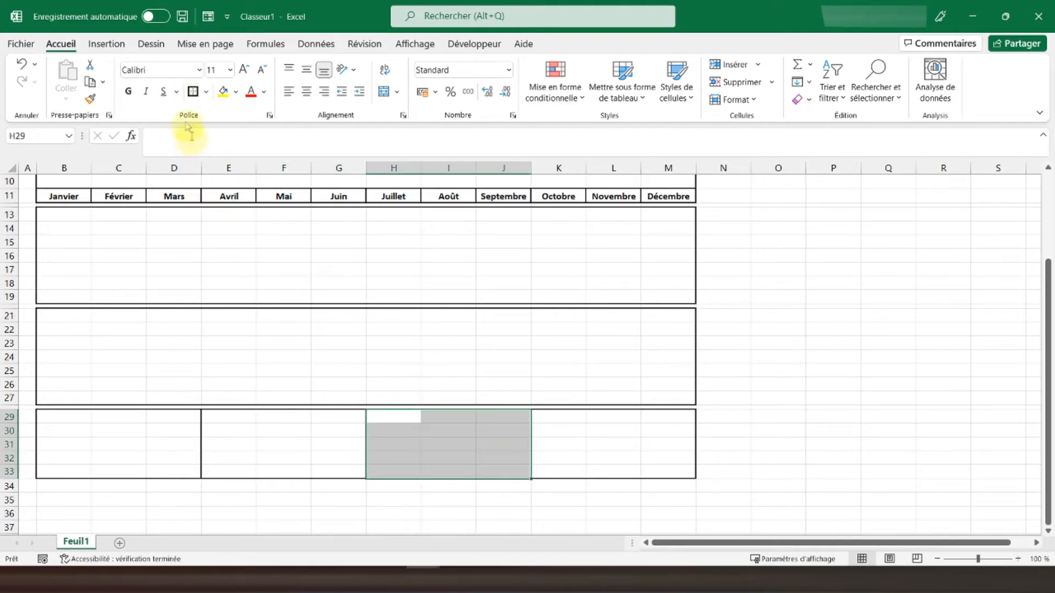
left_click(192, 91)
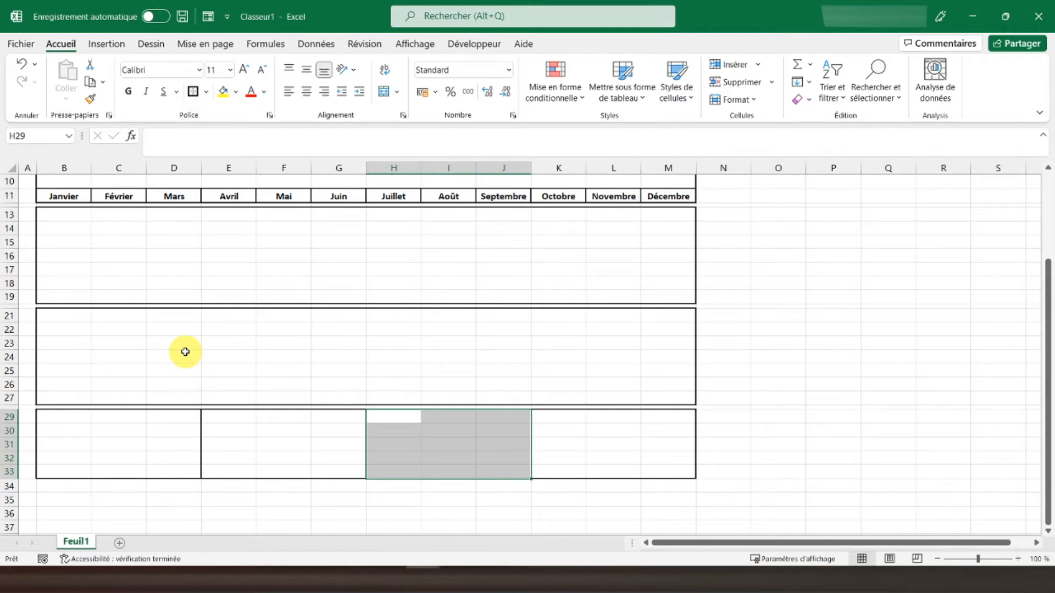
Step: Divide the B13:M19 block into six bordered boxes, each two columns wide
left_click_drag(66, 221, 108, 296)
left_click(196, 101)
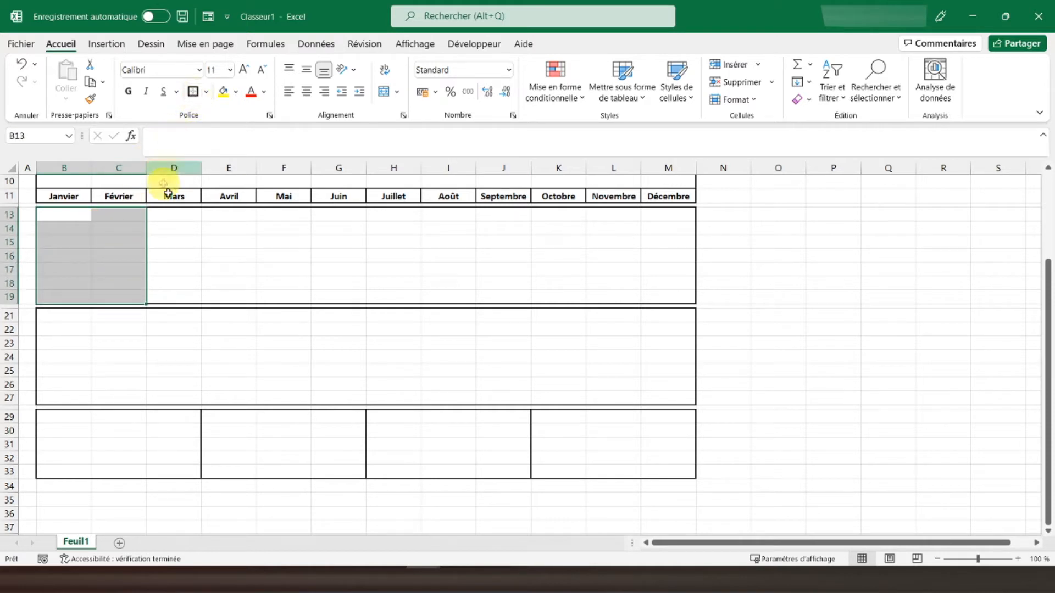
left_click_drag(262, 214, 341, 298)
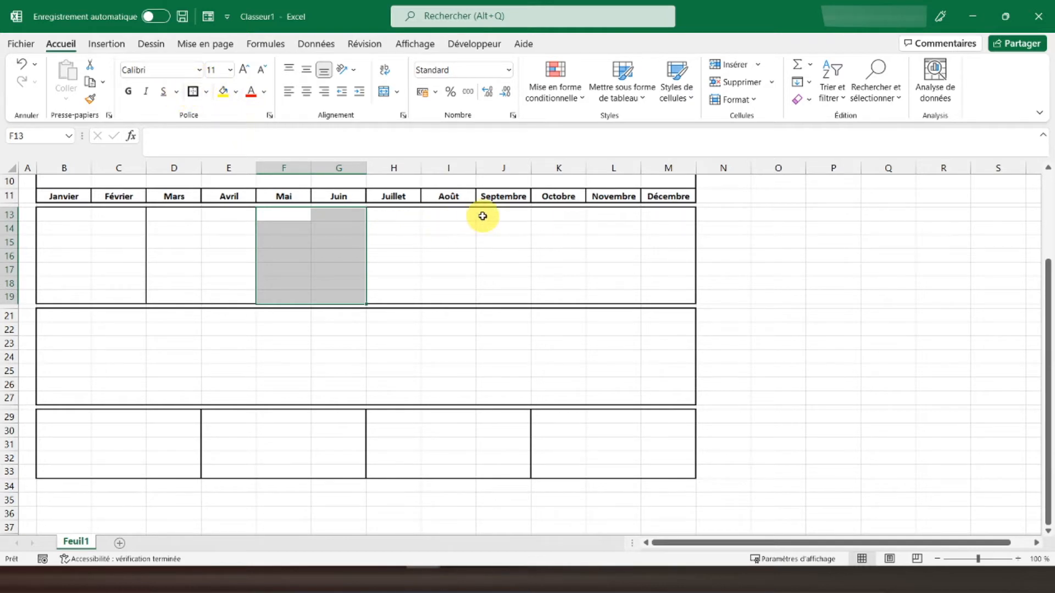
left_click_drag(484, 214, 541, 291)
left_click(194, 92)
Step: Divide the B21:M27 block into six bordered boxes, each two columns wide
left_click_drag(156, 319, 237, 396)
left_click(193, 92)
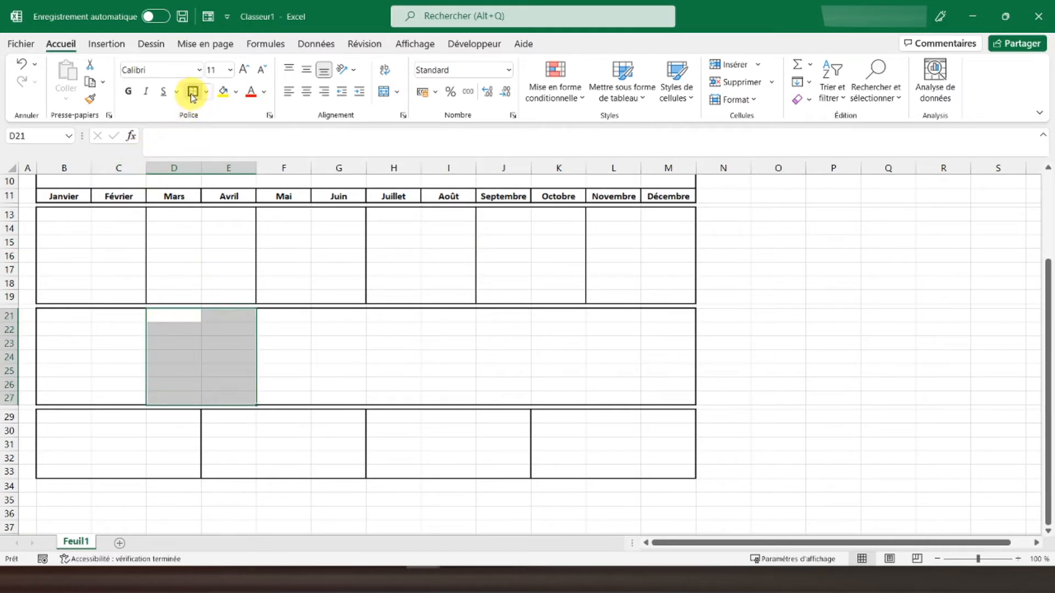
left_click_drag(377, 312, 420, 398)
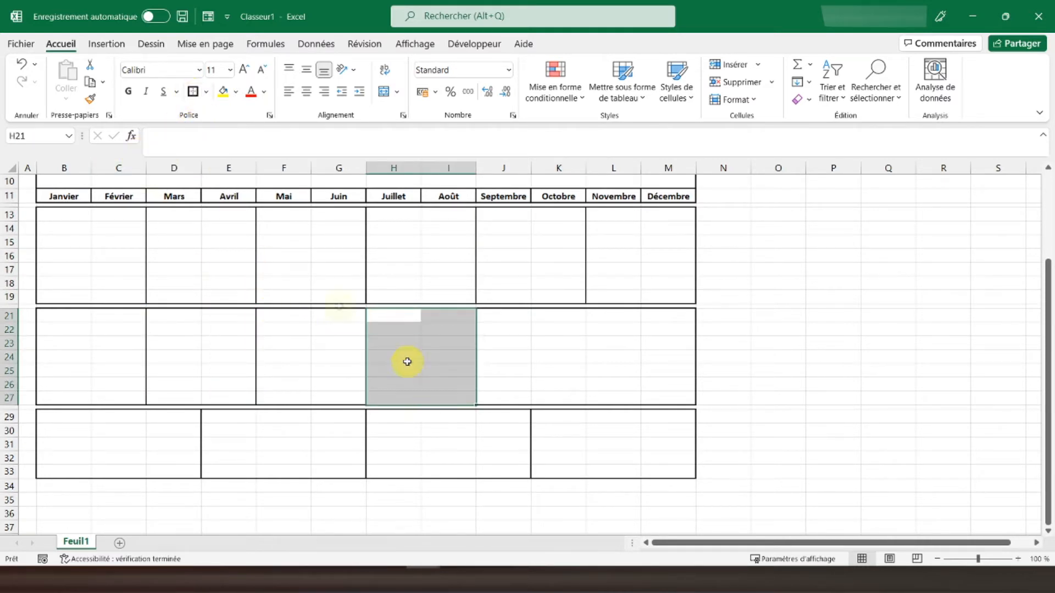
left_click(194, 92)
left_click_drag(602, 318, 678, 403)
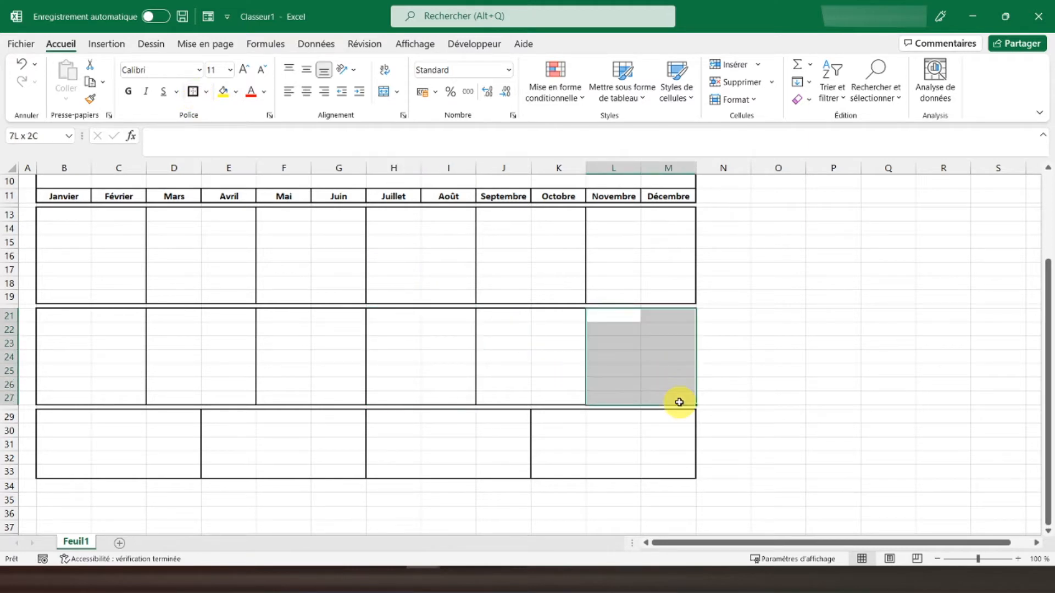
left_click(195, 97)
left_click(288, 296)
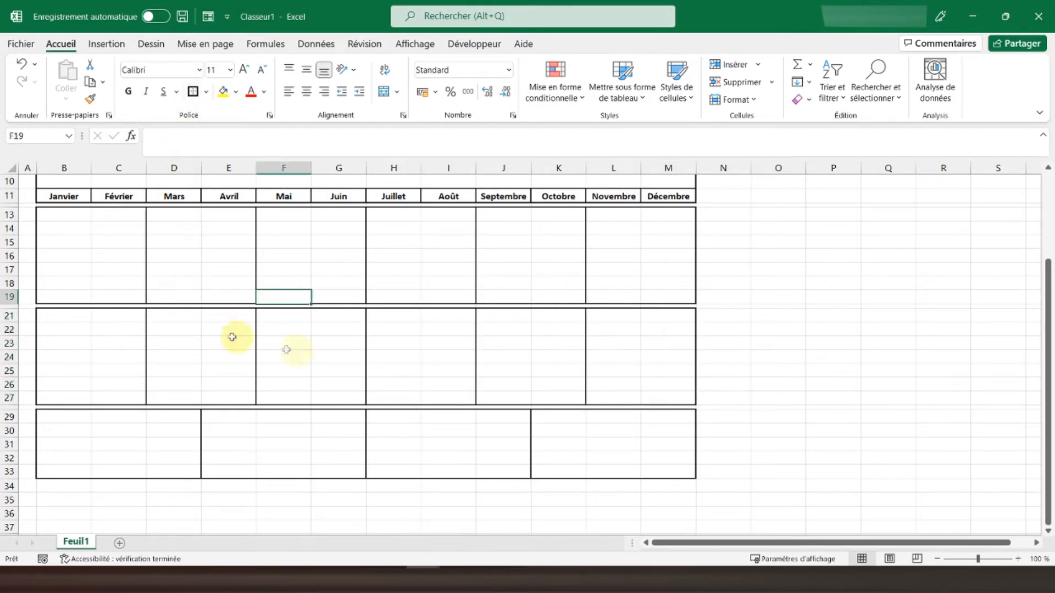
Step: Merge and centre B29:D29 and E29:G29 as header cells, each with an outside border
scroll(183, 353, "up", 3)
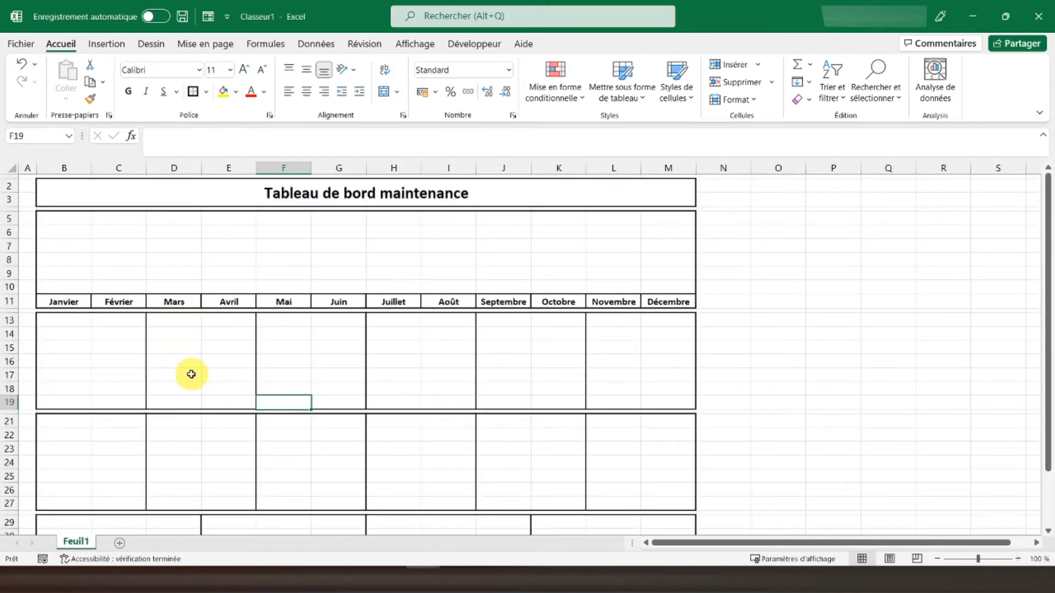
scroll(191, 372, "down", 2)
scroll(191, 374, "down", 1)
left_click_drag(64, 416, 184, 416)
left_click(193, 92)
left_click(383, 91)
left_click_drag(215, 418, 347, 414)
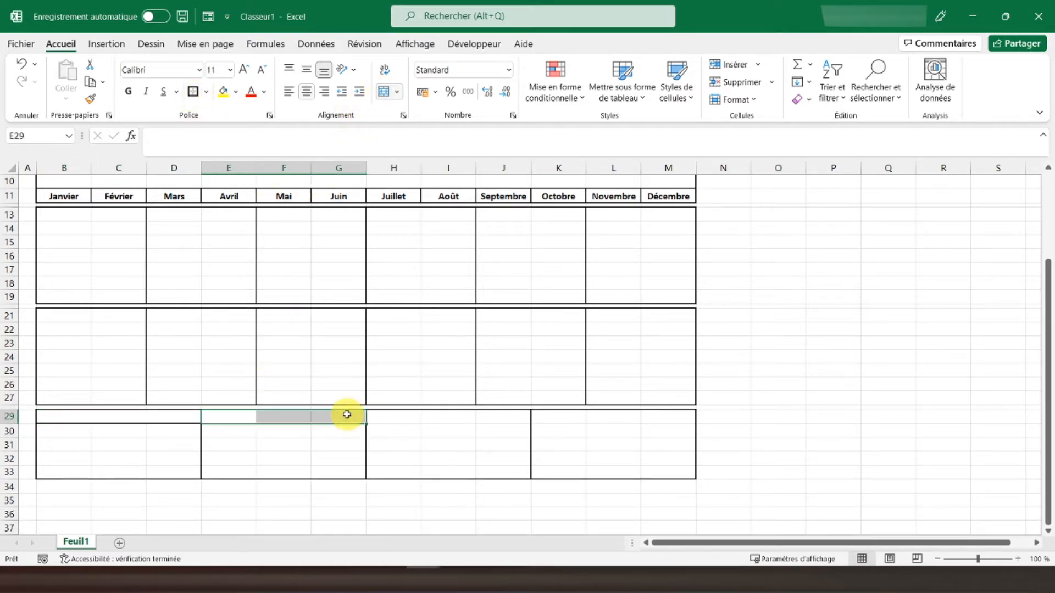
left_click(383, 91)
left_click(193, 92)
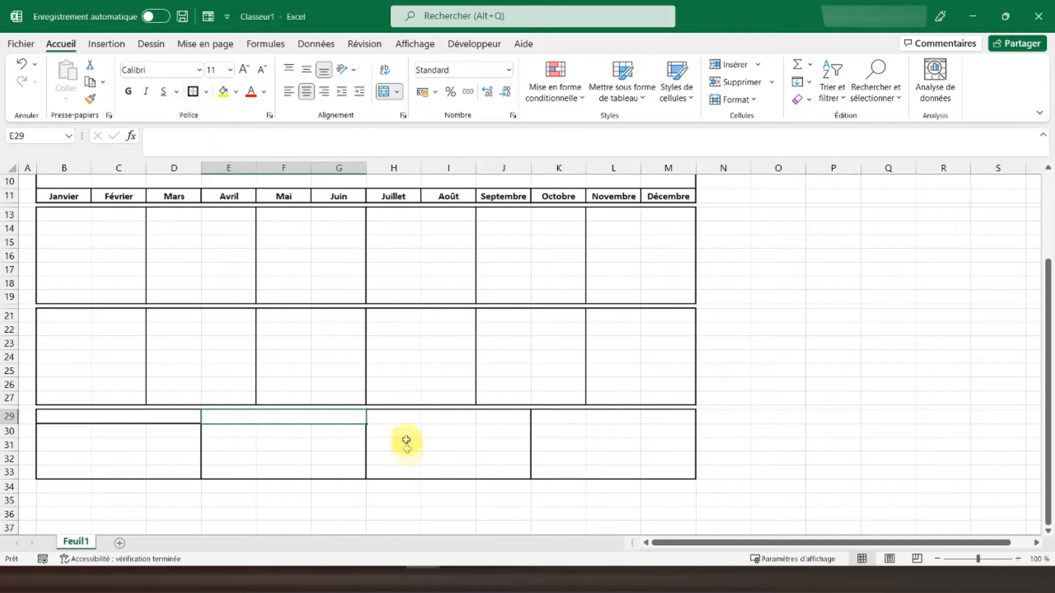
Step: Merge and centre H29:J29 and K29:M29 as header cells, each with an outside border
left_click_drag(396, 416, 495, 419)
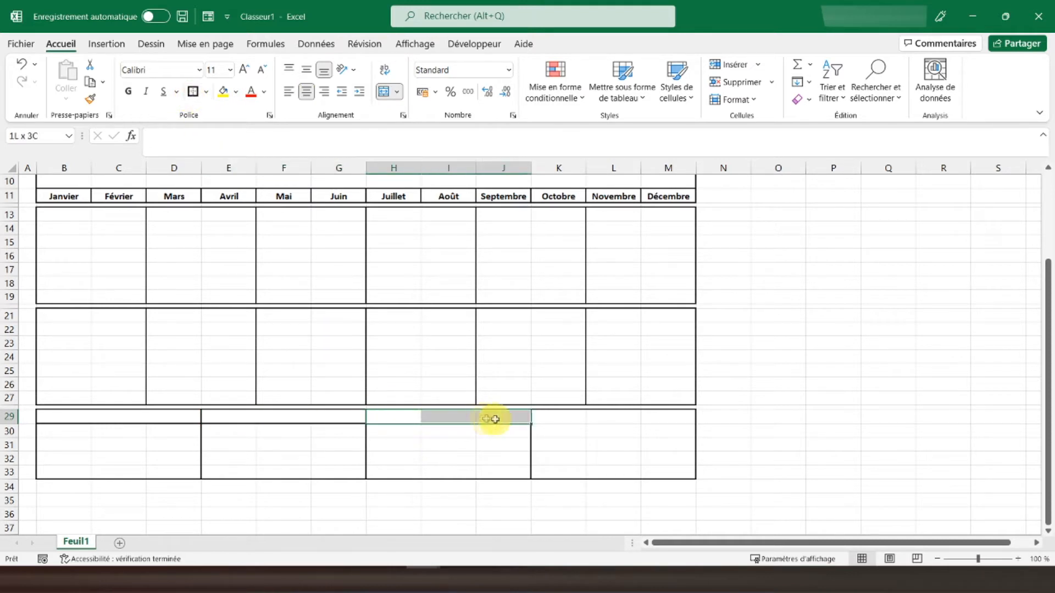
left_click(383, 91)
left_click(193, 92)
left_click_drag(569, 416, 650, 417)
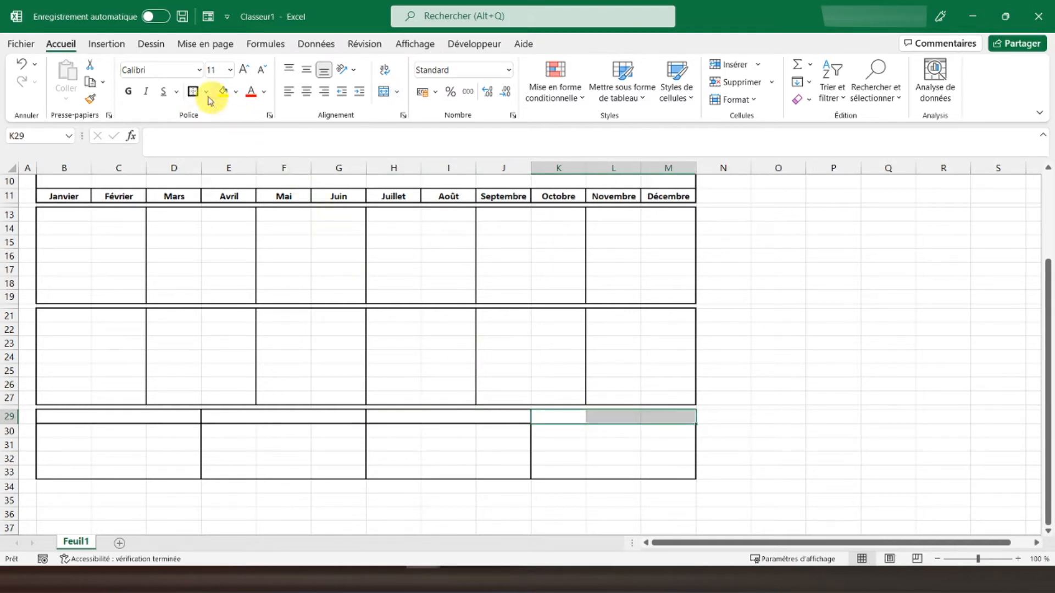
left_click(70, 214)
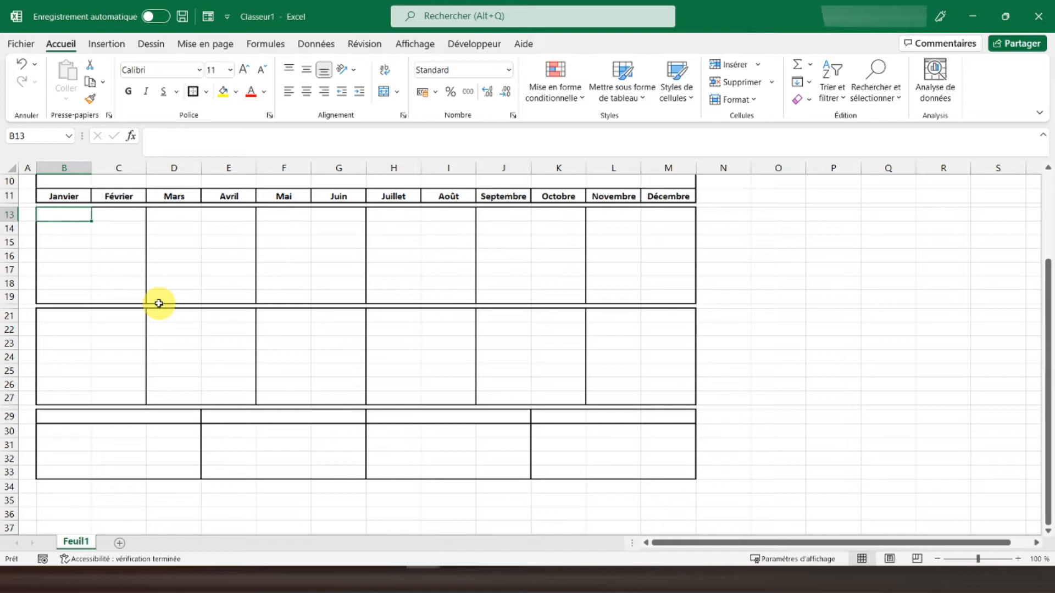
Step: Merge and centre the row 13 cells in two-column pairs from B13:C13 to L13:M13 as box headers
left_click_drag(66, 214, 97, 214)
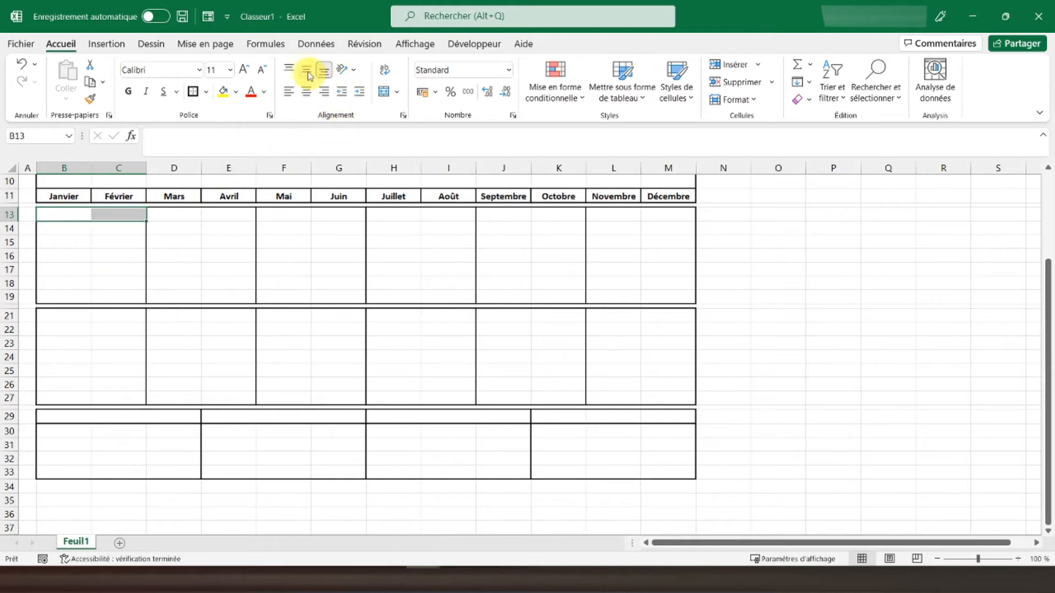
left_click(384, 93)
left_click_drag(174, 212, 321, 216)
left_click(385, 93)
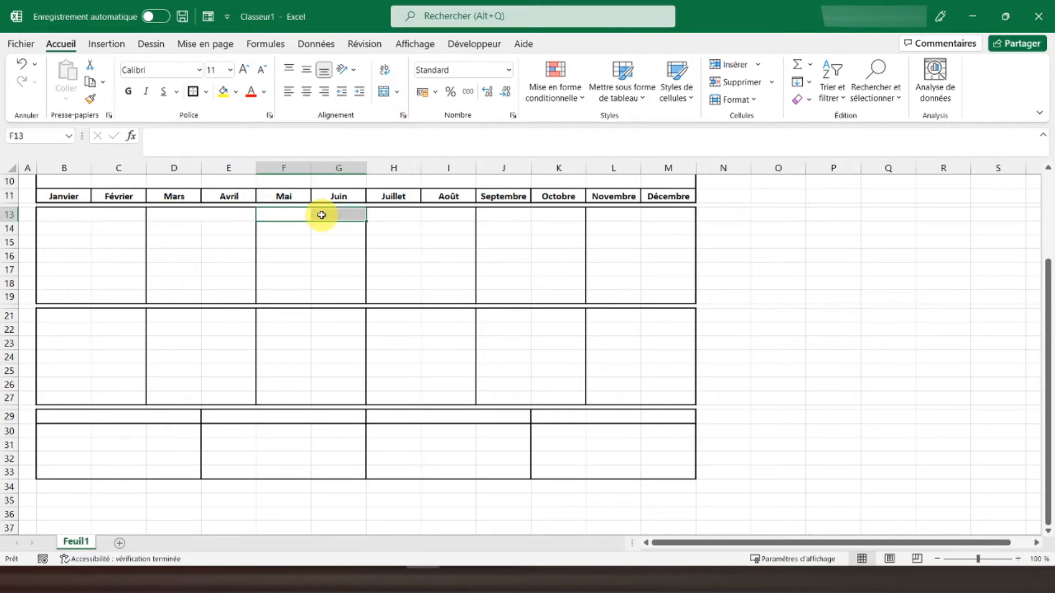
key("F4")
left_click_drag(392, 215, 443, 216)
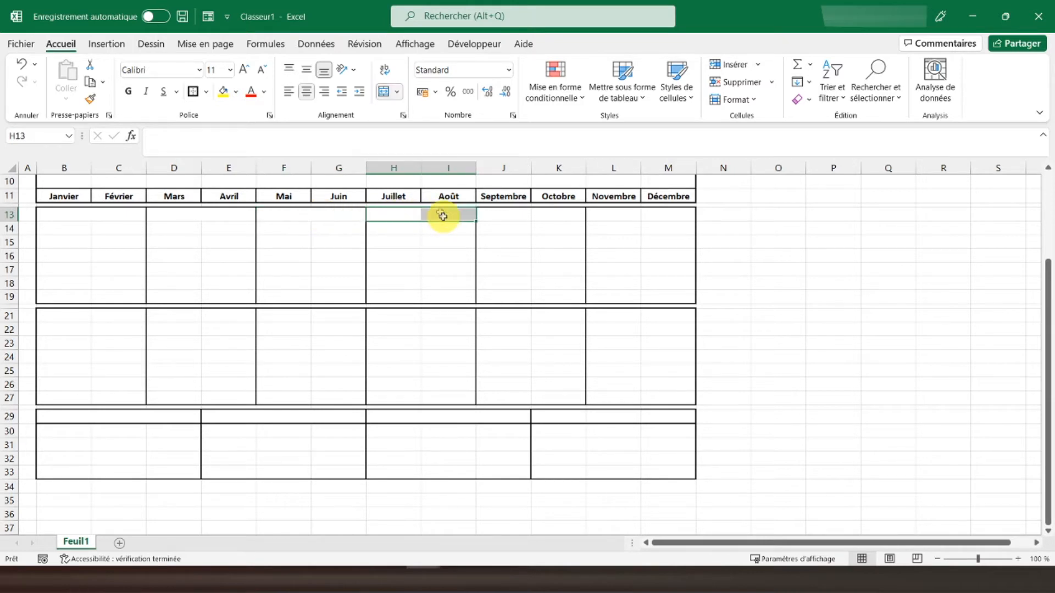
left_click(385, 92)
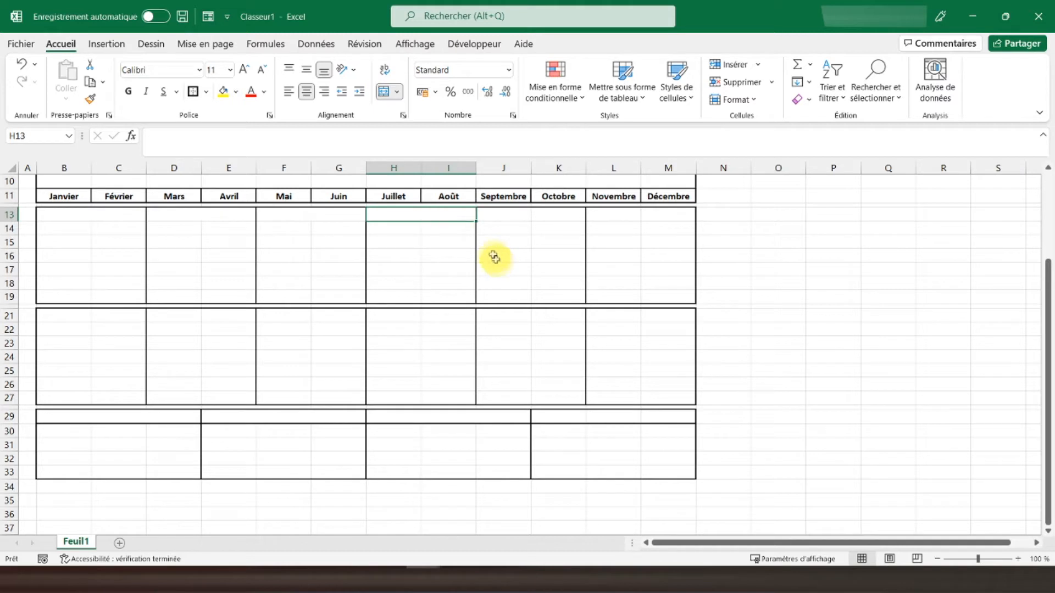
left_click_drag(487, 214, 655, 219)
left_click(610, 217)
Step: Merge and centre the row 21 cells in two-column pairs from L21:M21 back to B21:C21
left_click(632, 313)
left_click_drag(632, 313, 652, 314)
left_click_drag(495, 313, 558, 315)
left_click(376, 316)
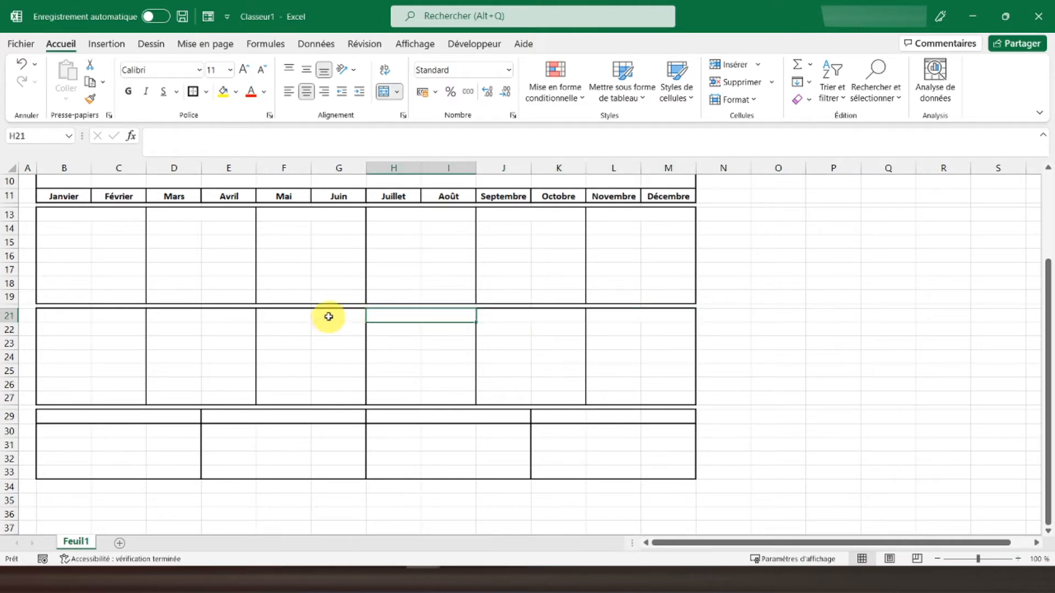
left_click_drag(271, 311, 344, 311)
left_click(179, 313)
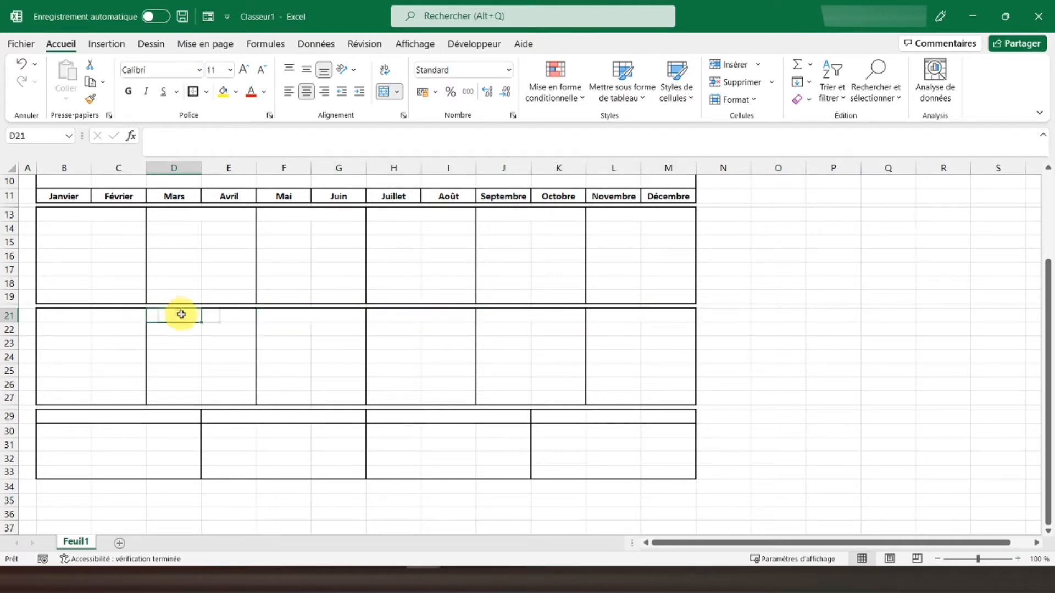
left_click_drag(179, 312, 223, 313)
left_click_drag(75, 313, 115, 317)
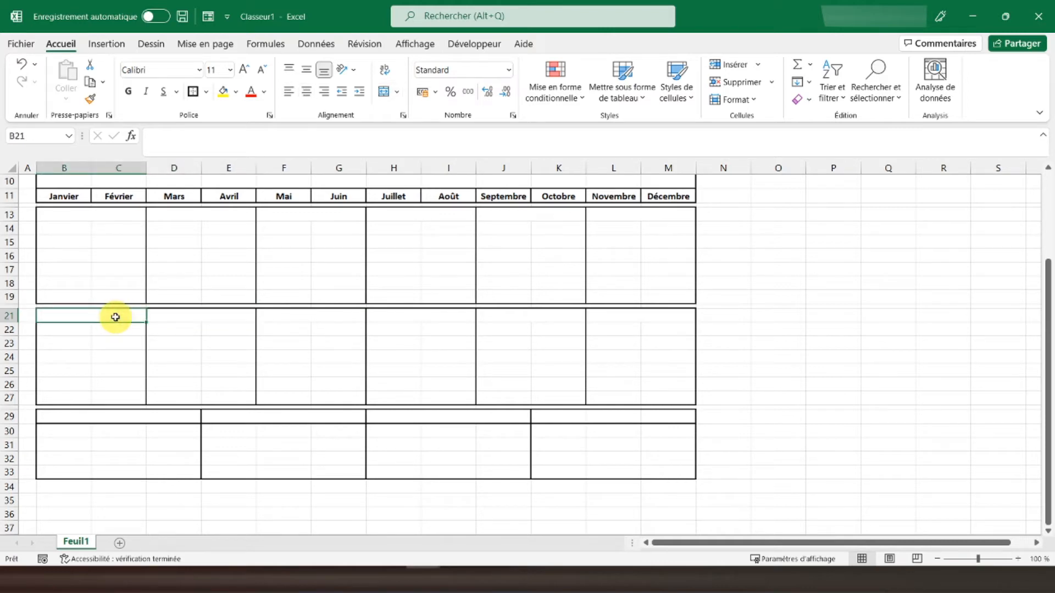
Step: Hide the gridlines on the dashboard sheet
left_click(130, 355)
scroll(158, 394, "up", 3)
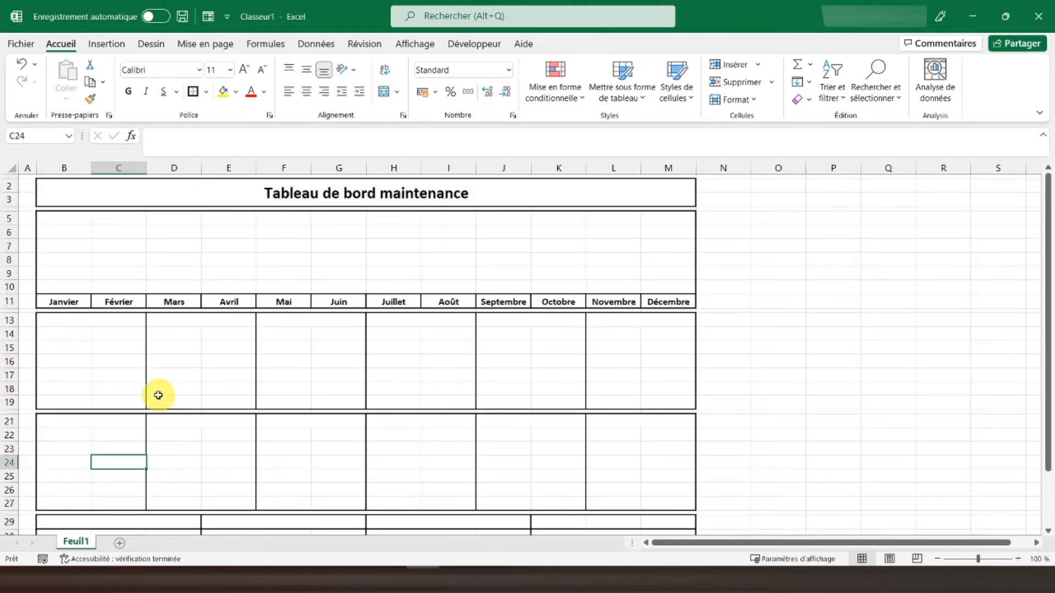
left_click(96, 198)
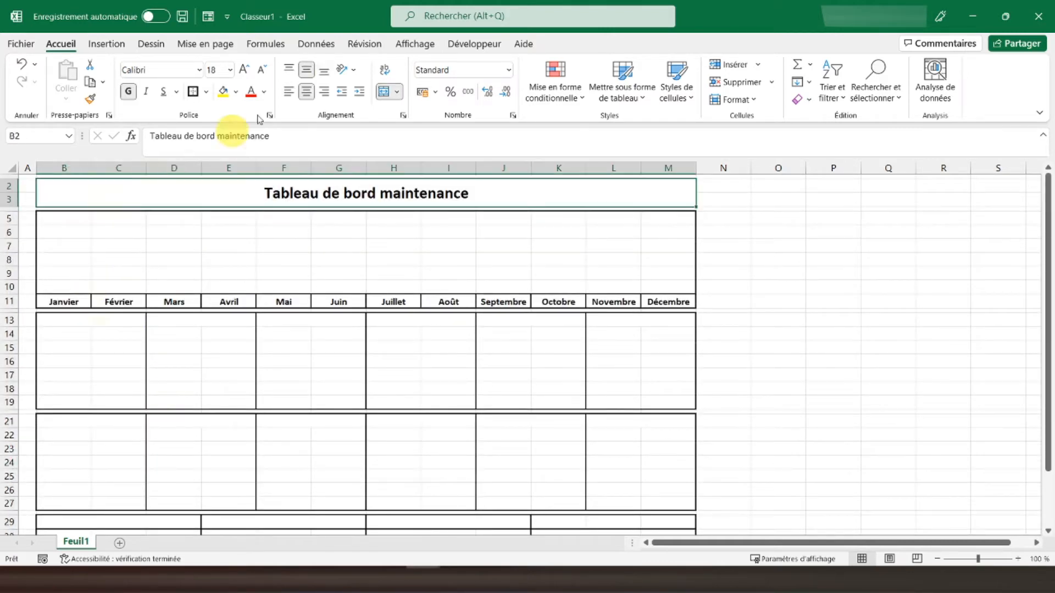
left_click(415, 45)
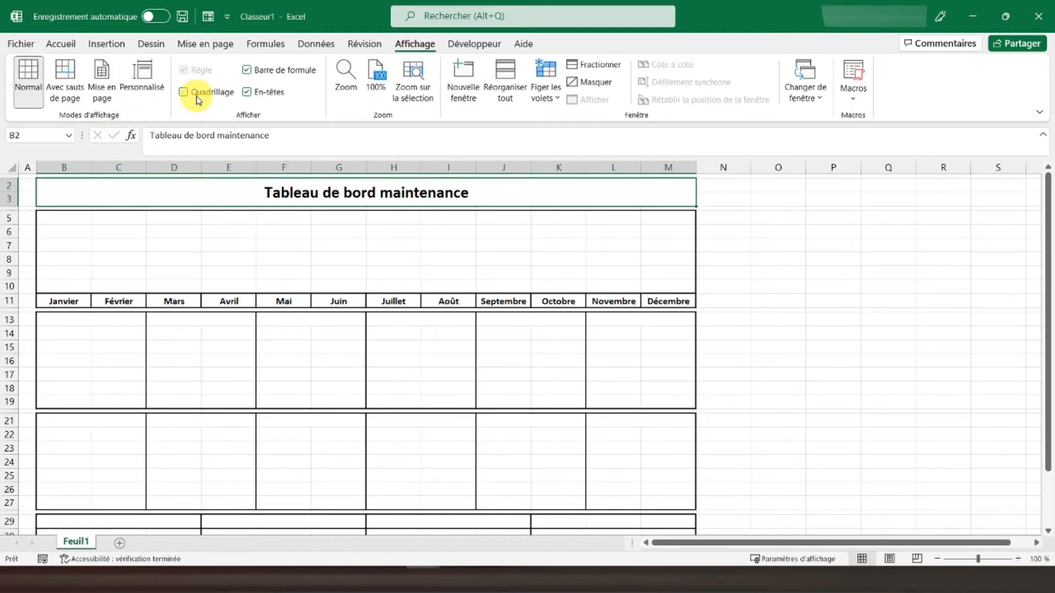
Step: Rename the dashboard sheet as "Tableau de bord"
double_click(77, 543)
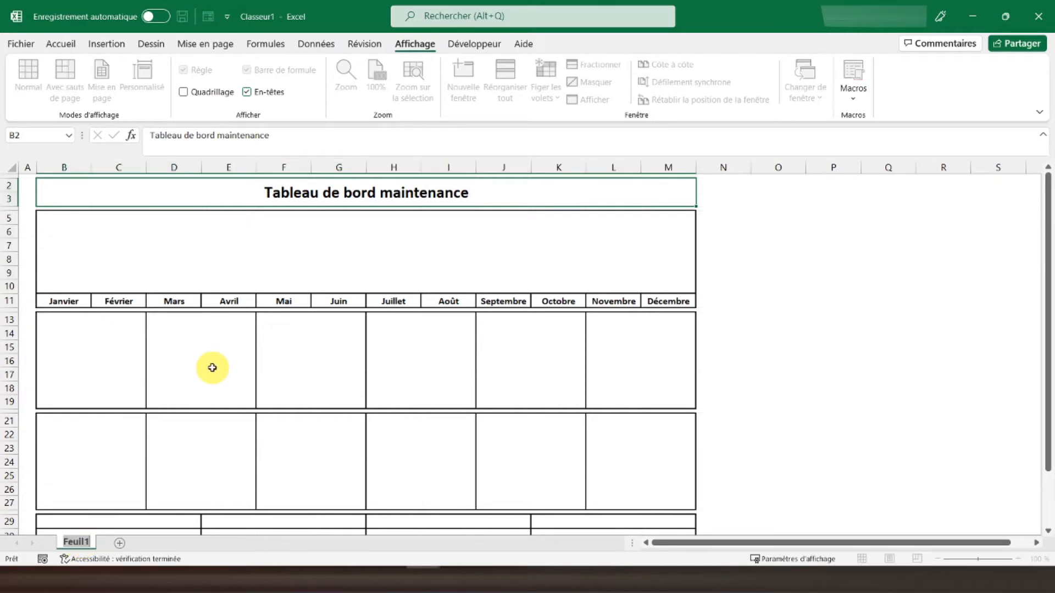
type("Tableau de bord")
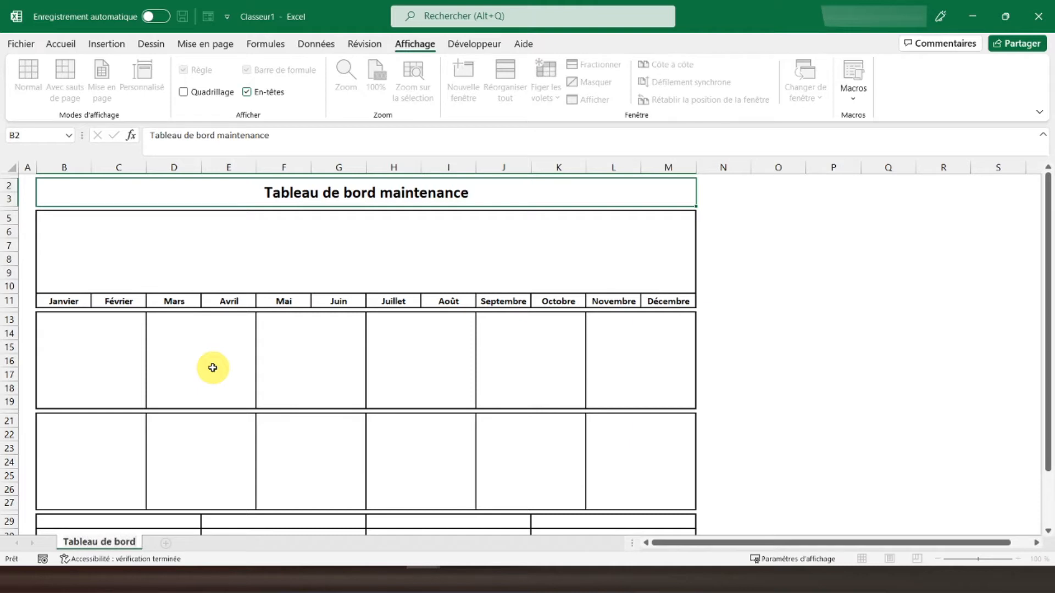
key("Return")
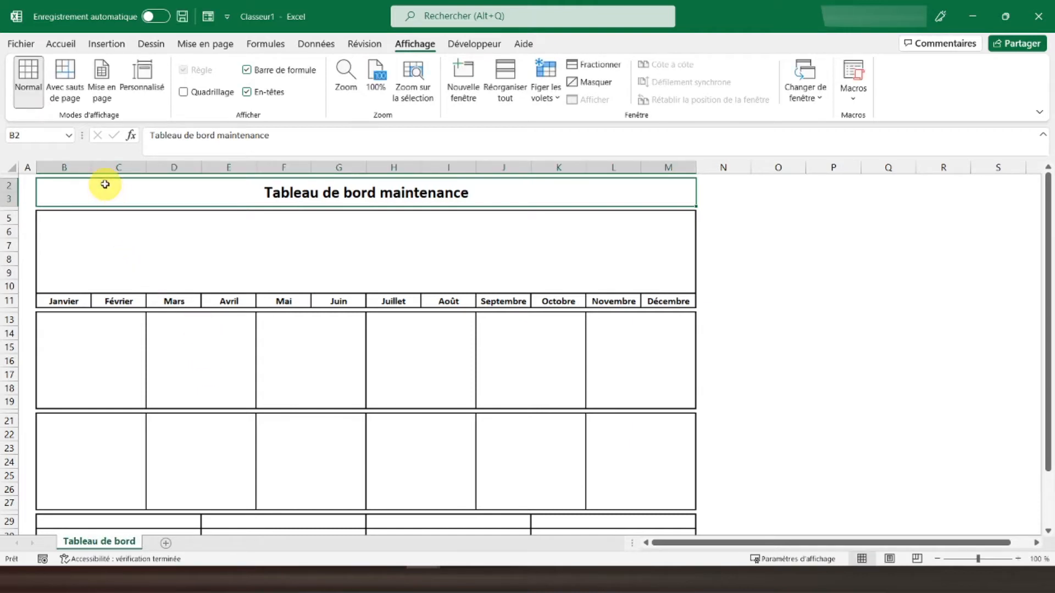
Step: Add a second sheet and name it "Journal d'intervention"
left_click(167, 543)
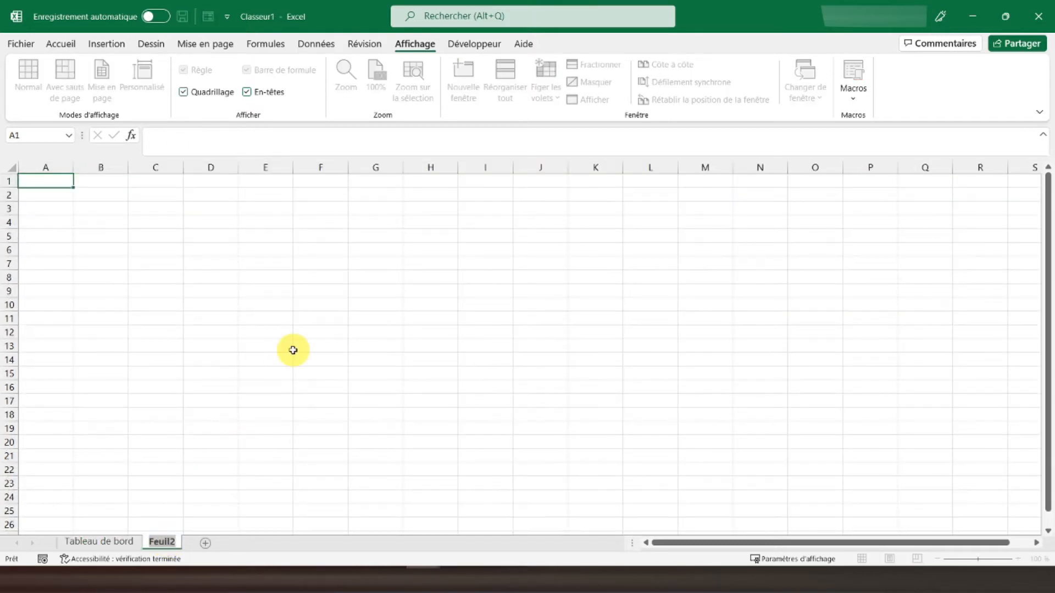
type("Journal d'intervention")
key("Return")
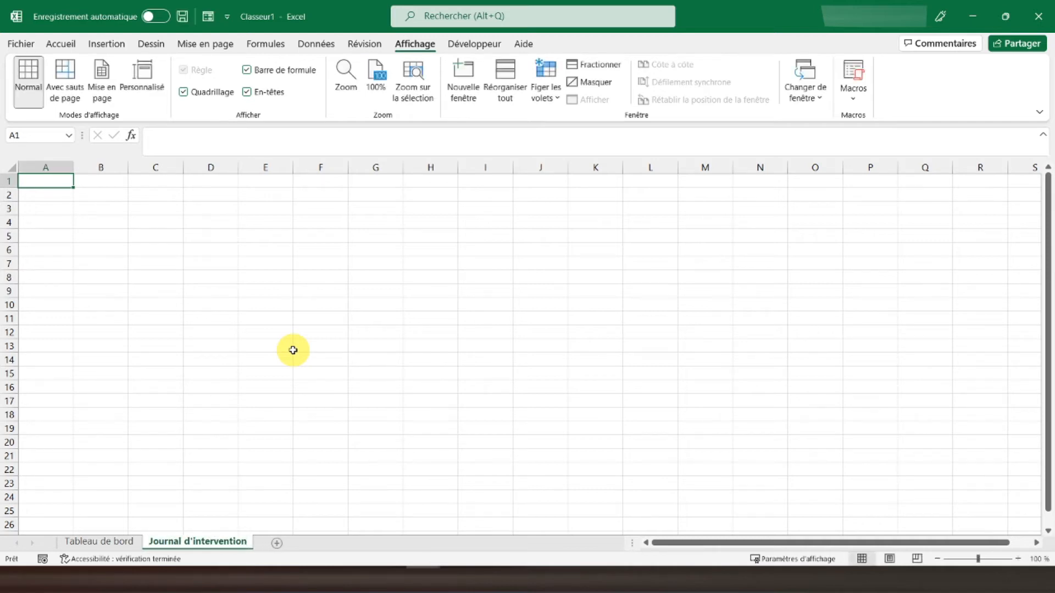
Step: Set the width of column A to 5 on the Journal d'intervention sheet
left_click(48, 167)
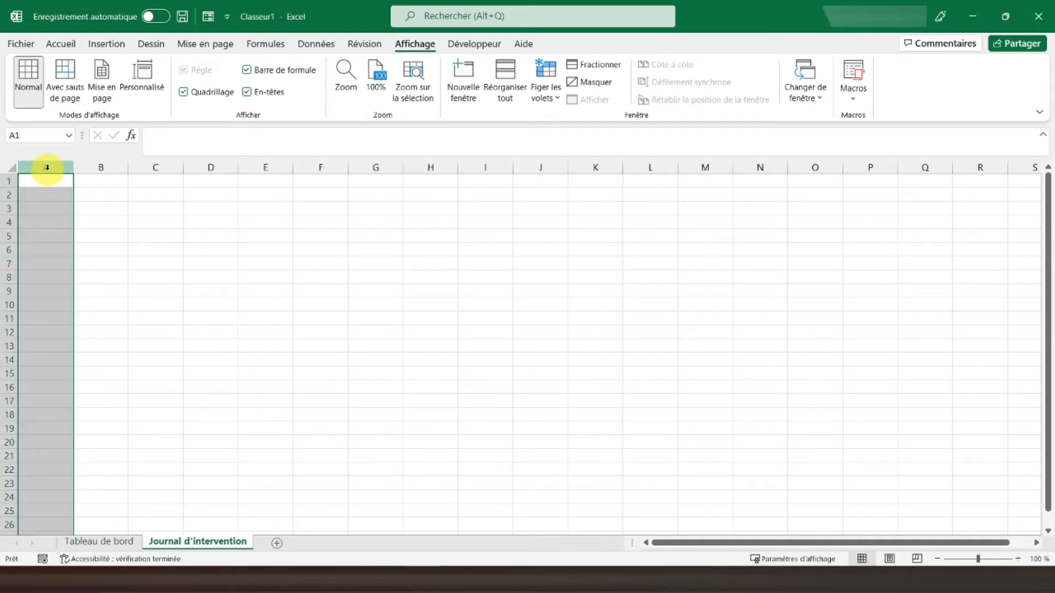
right_click(47, 170)
left_click(94, 367)
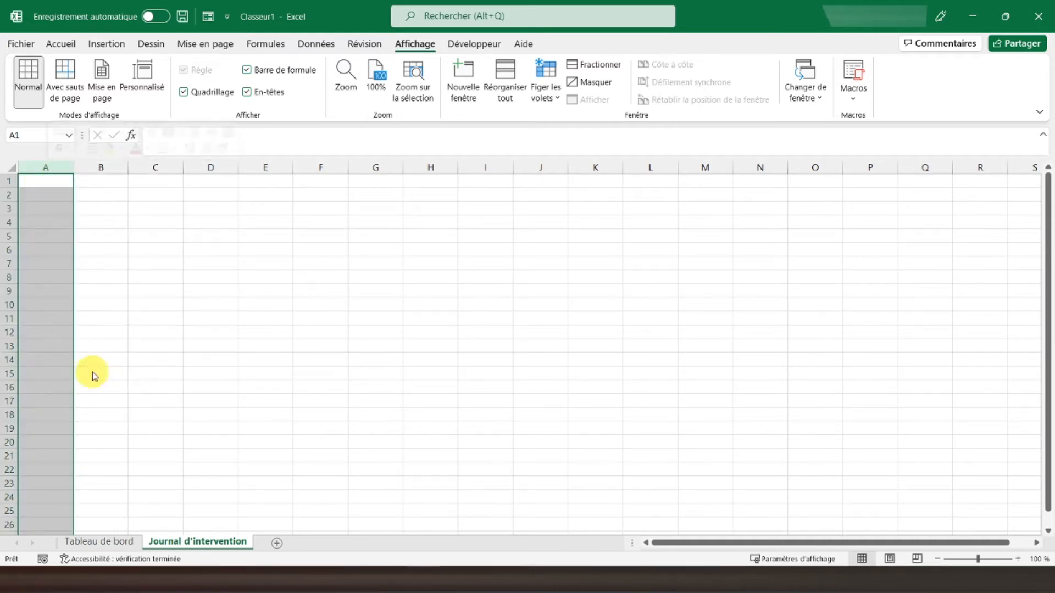
type("5")
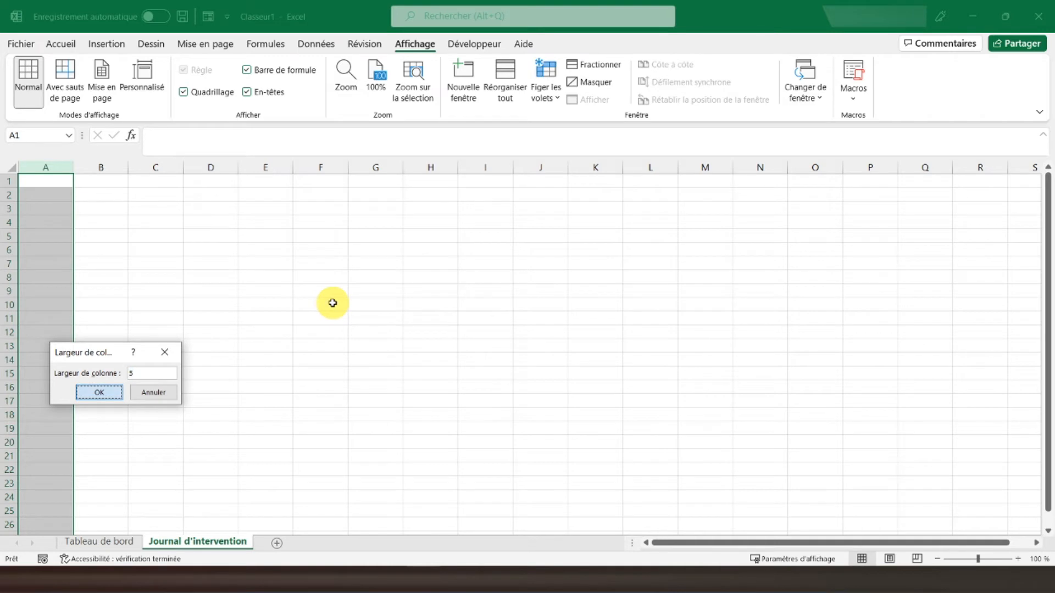
key("Return")
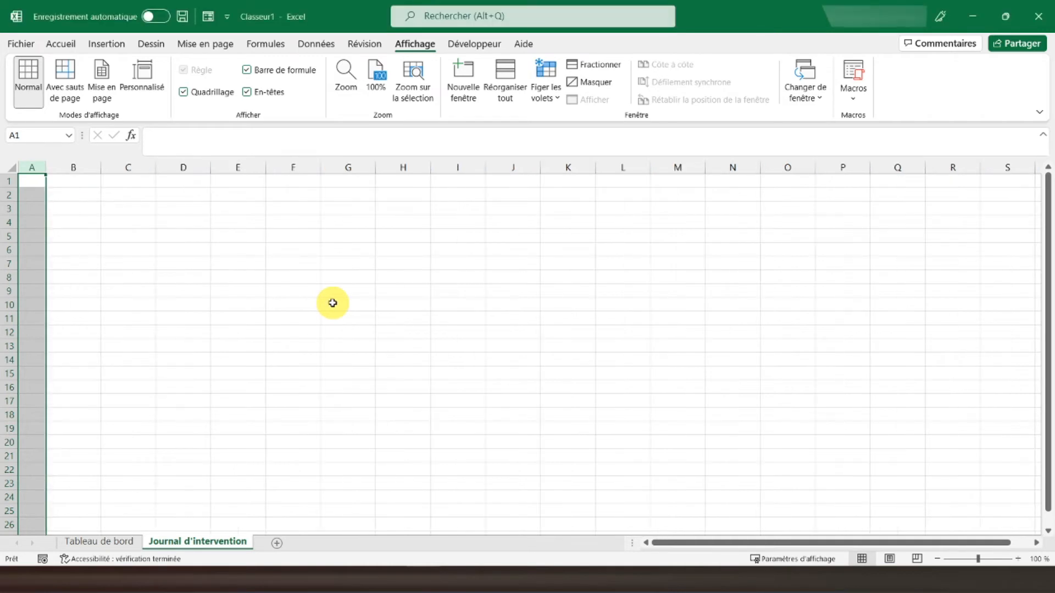
Step: Set the width of column A to 3 on the Journal d'intervention sheet
right_click(36, 167)
left_click(94, 364)
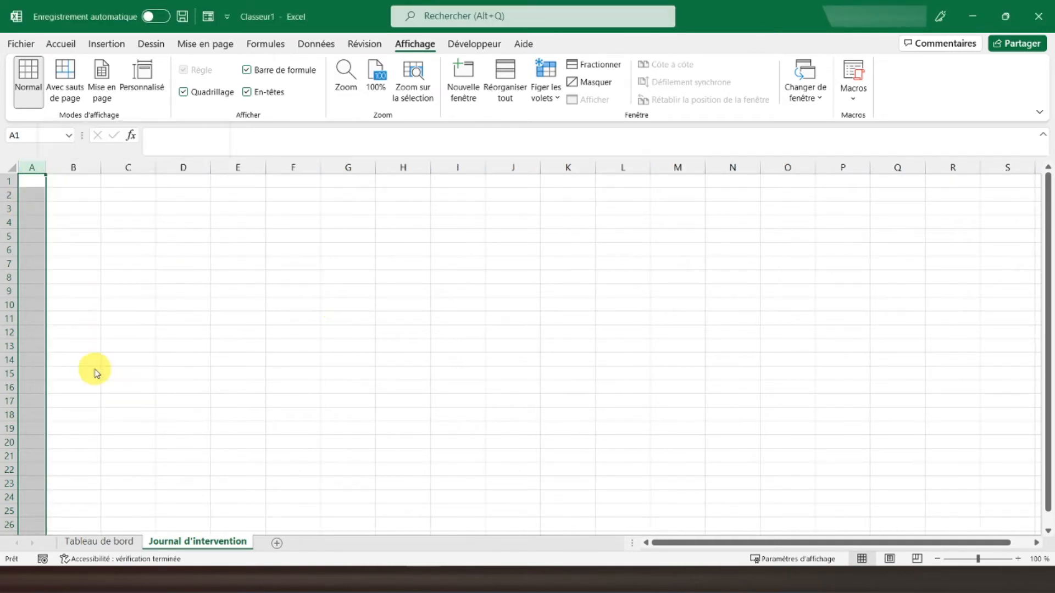
type("3")
key("Return")
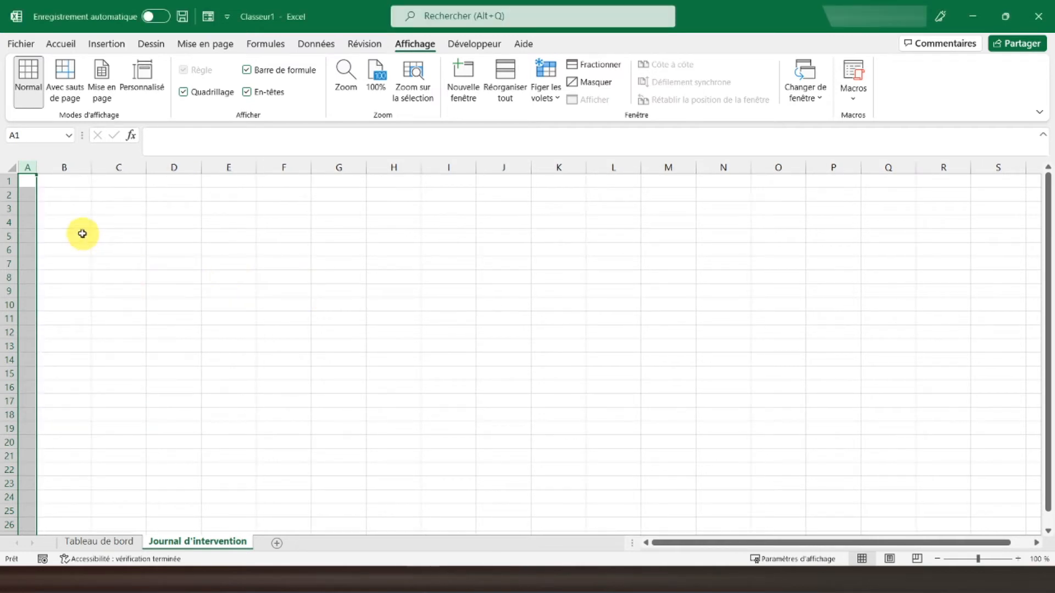
Step: Enter the column headers "Numéro d'intervention", "Machine", "Atelier" and "Technicien" in cells B5 to E5
left_click(62, 243)
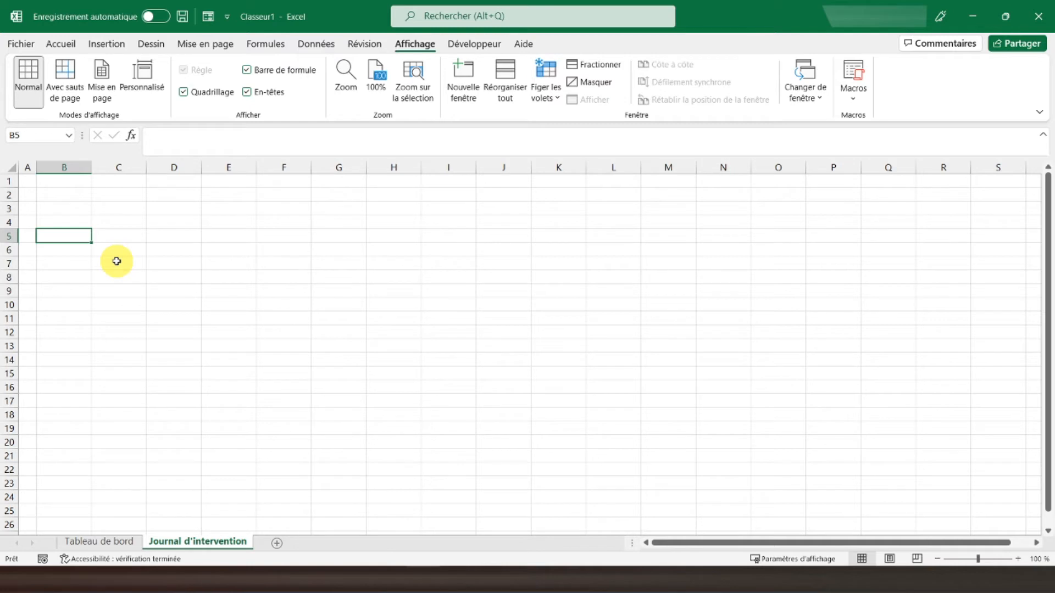
type("Numéro d'intervention")
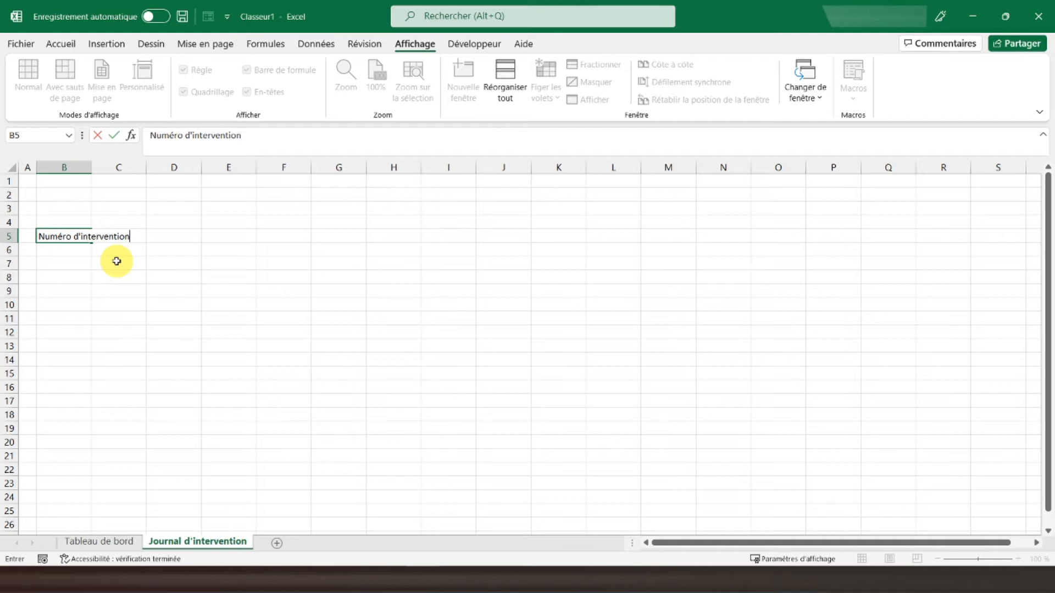
key("Return")
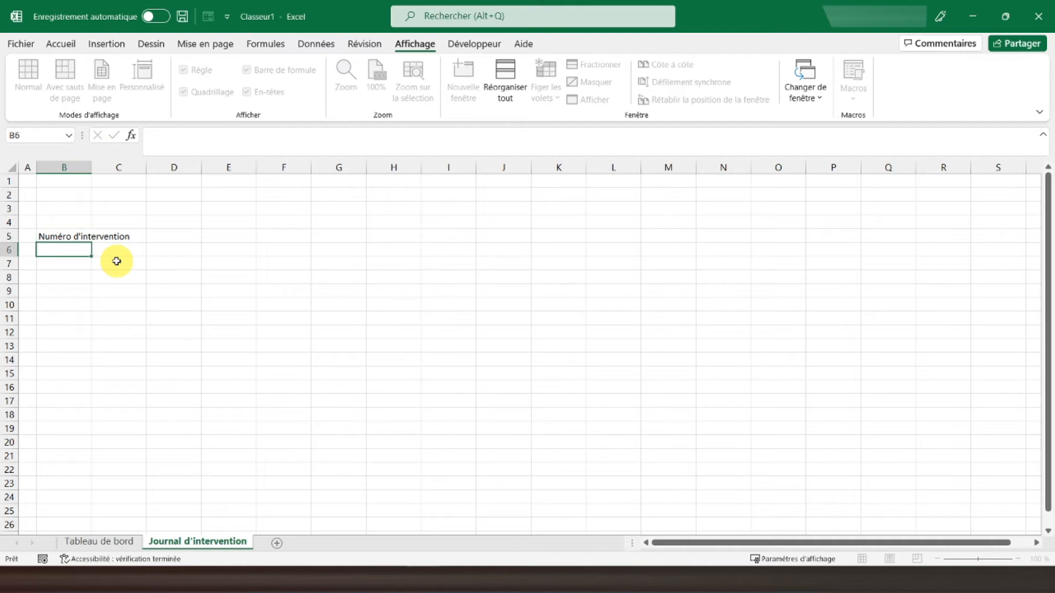
key("Up")
key("Right")
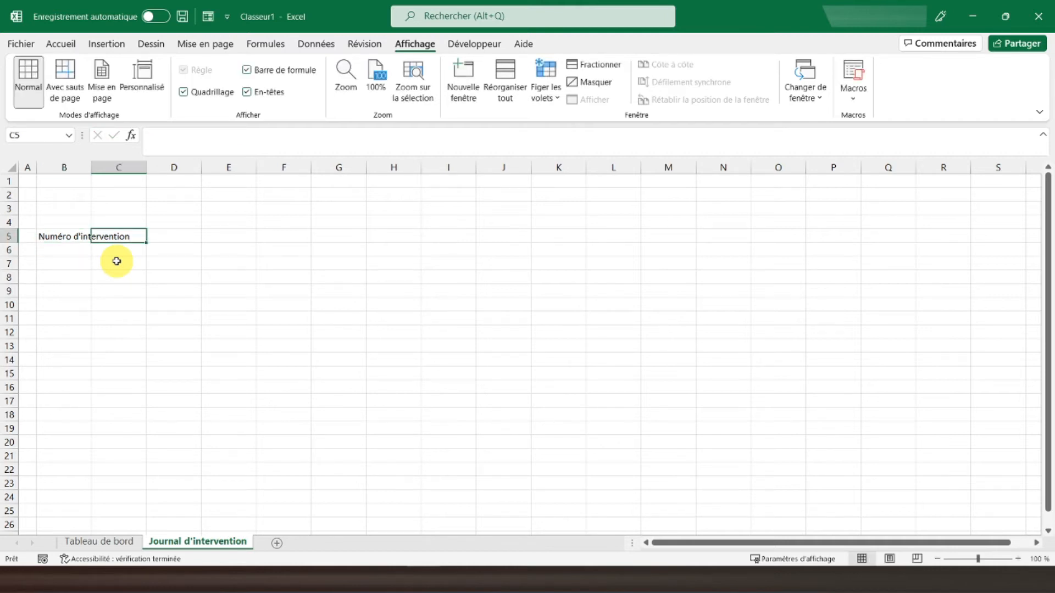
type("Machine")
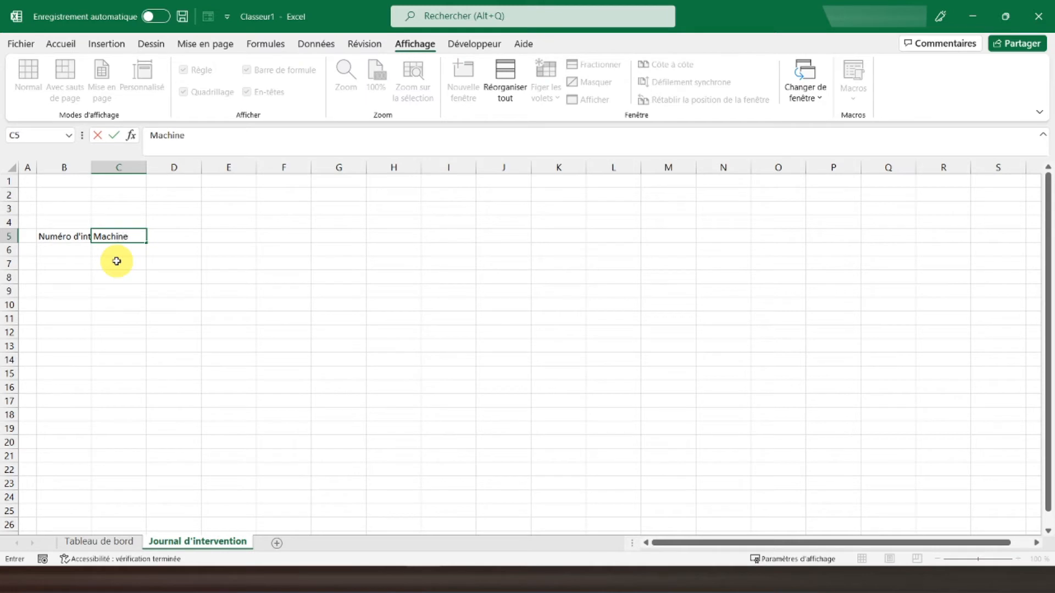
key("Tab")
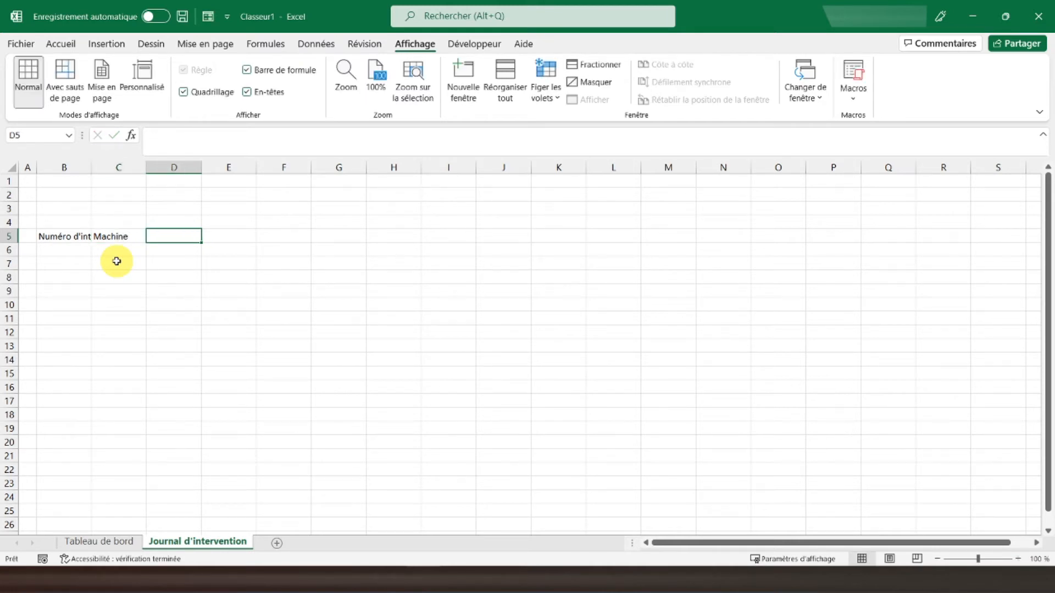
type("Atelier")
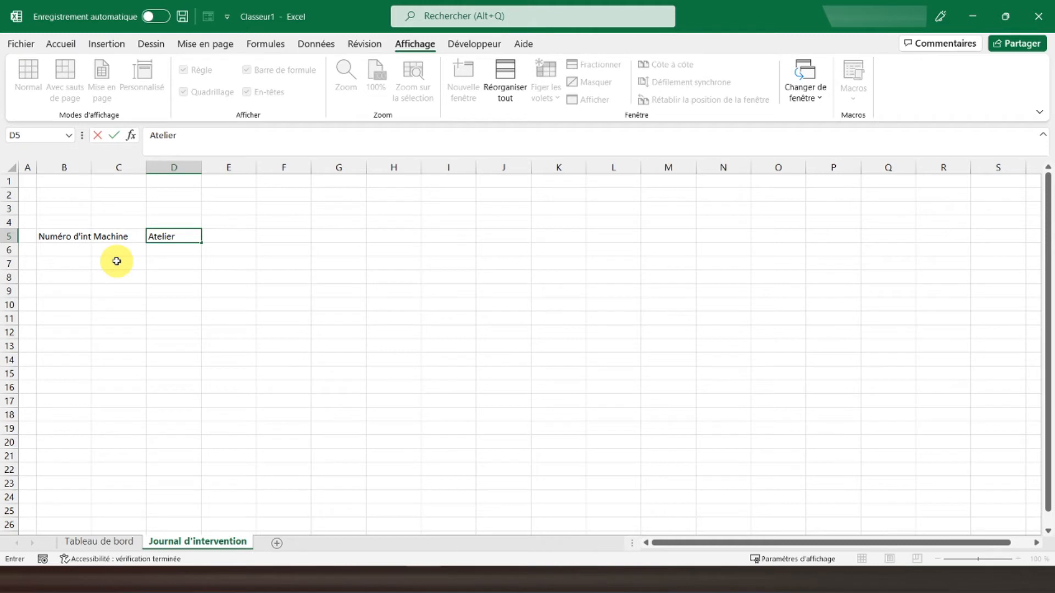
key("Tab")
type("T")
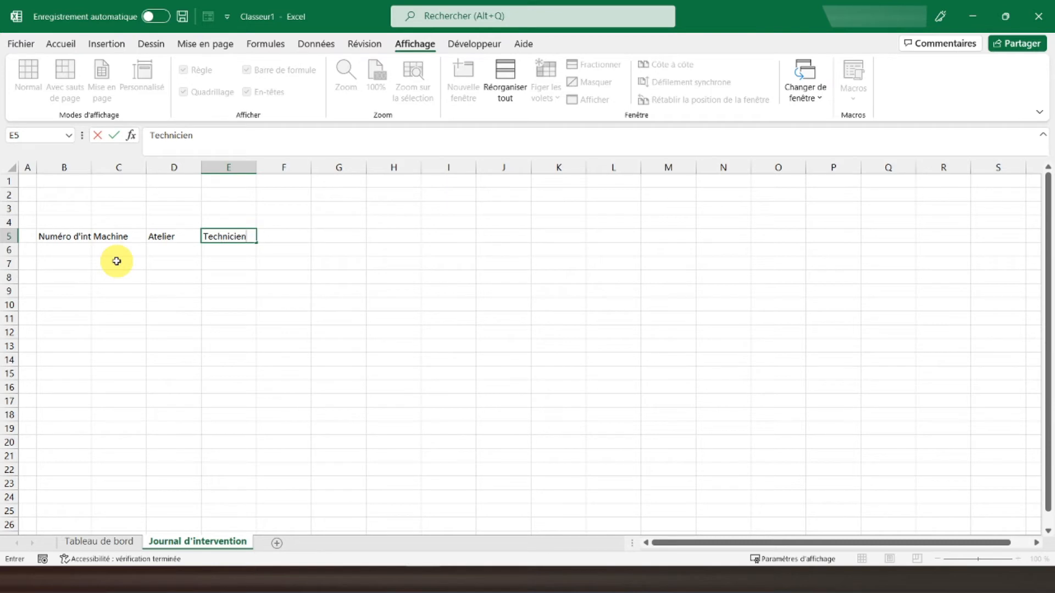
key("Tab")
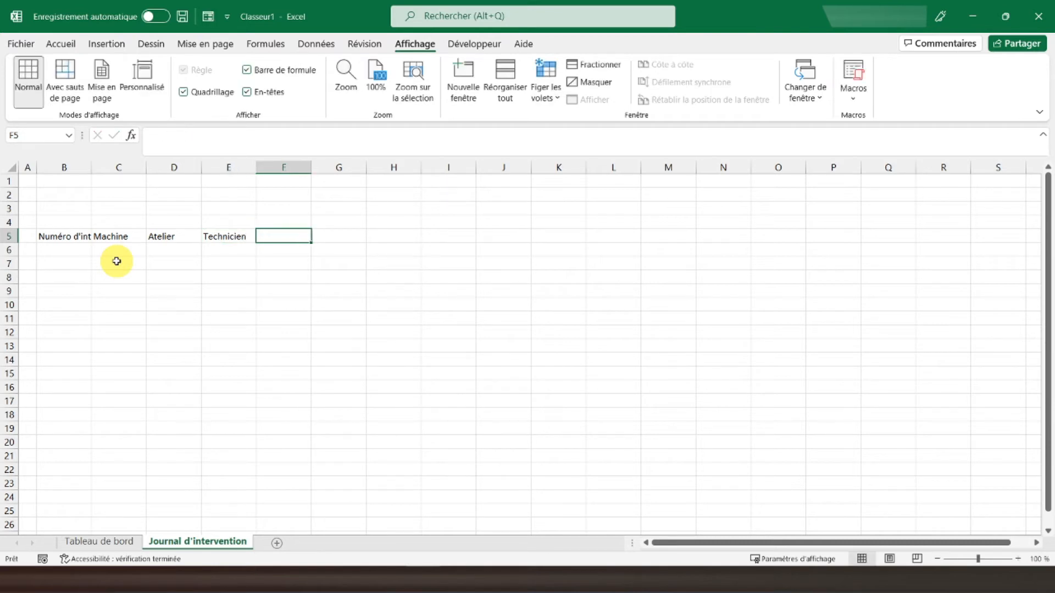
Step: Enter the column headers "Date", "Début" and "Fin" in cells F5 to H5
type("Date")
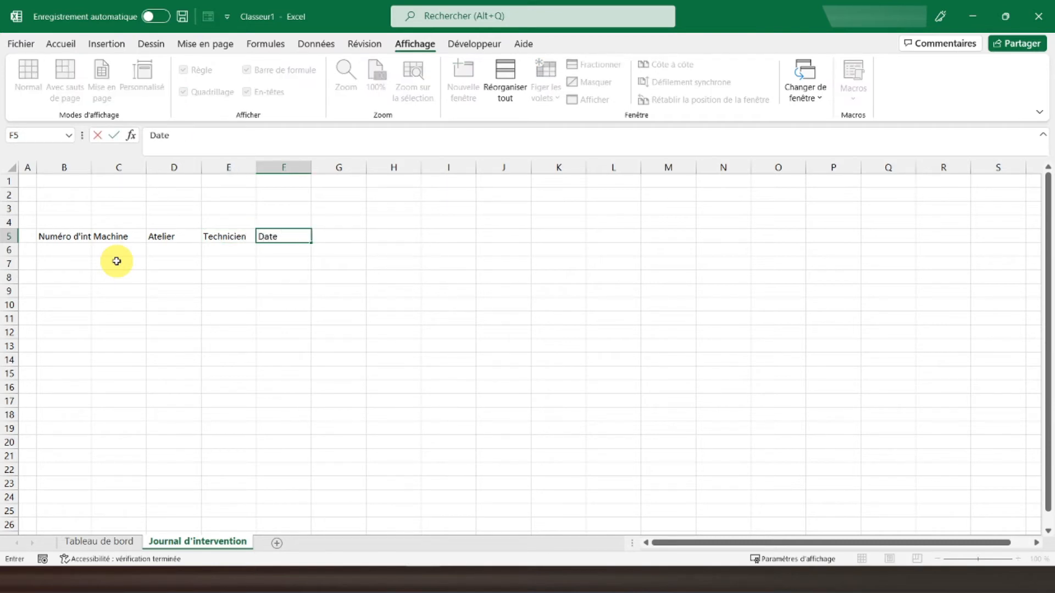
key("Tab")
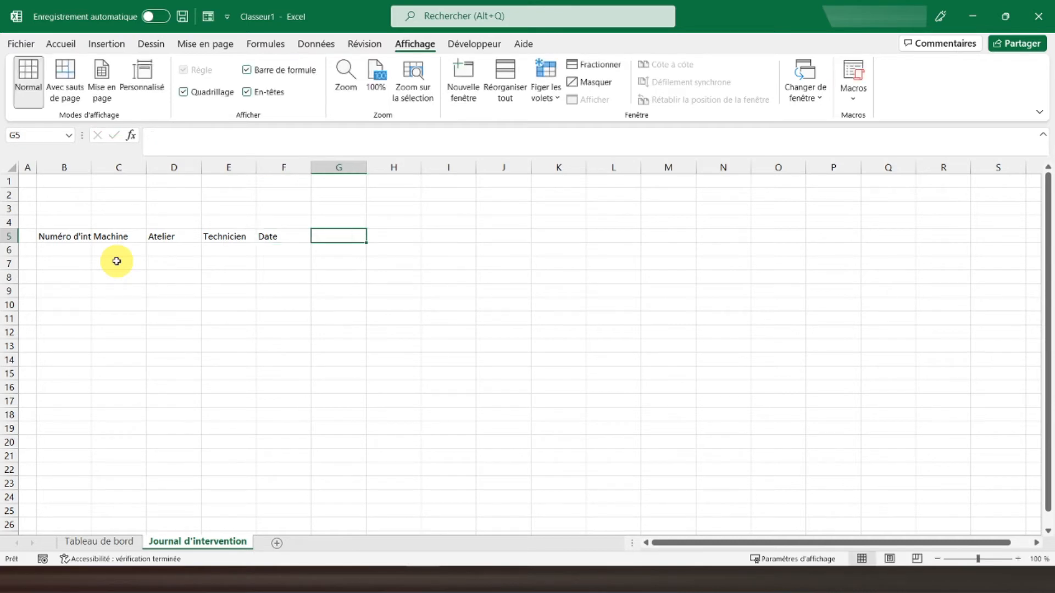
type("Début")
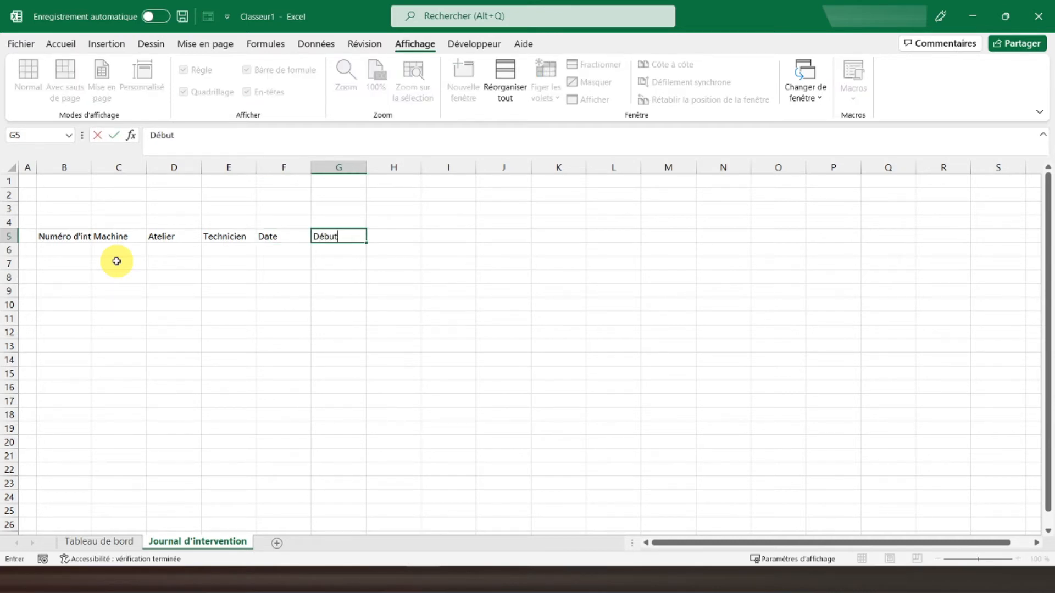
key("Tab")
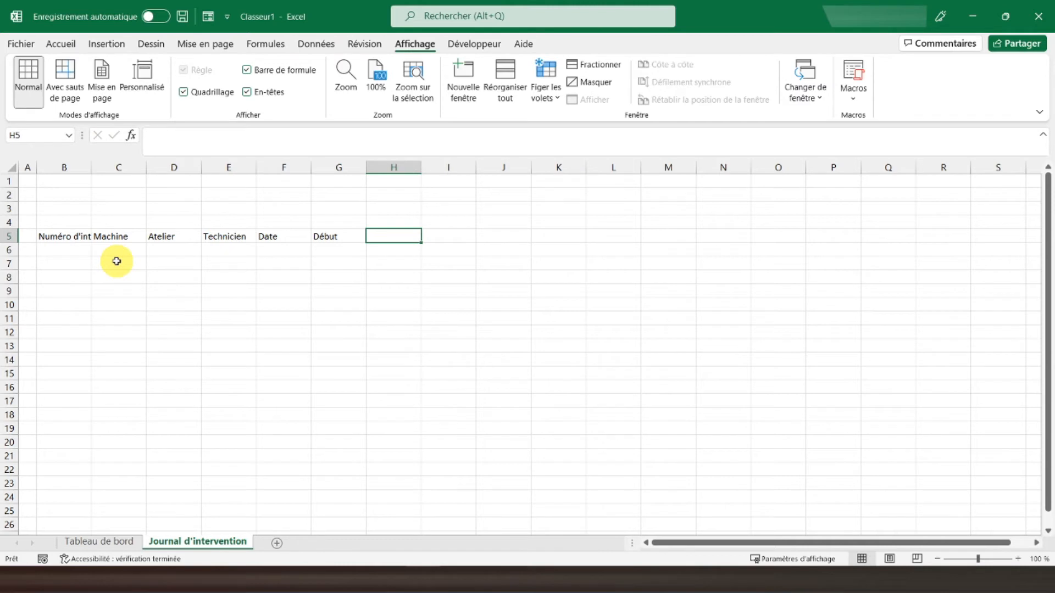
type("Fin")
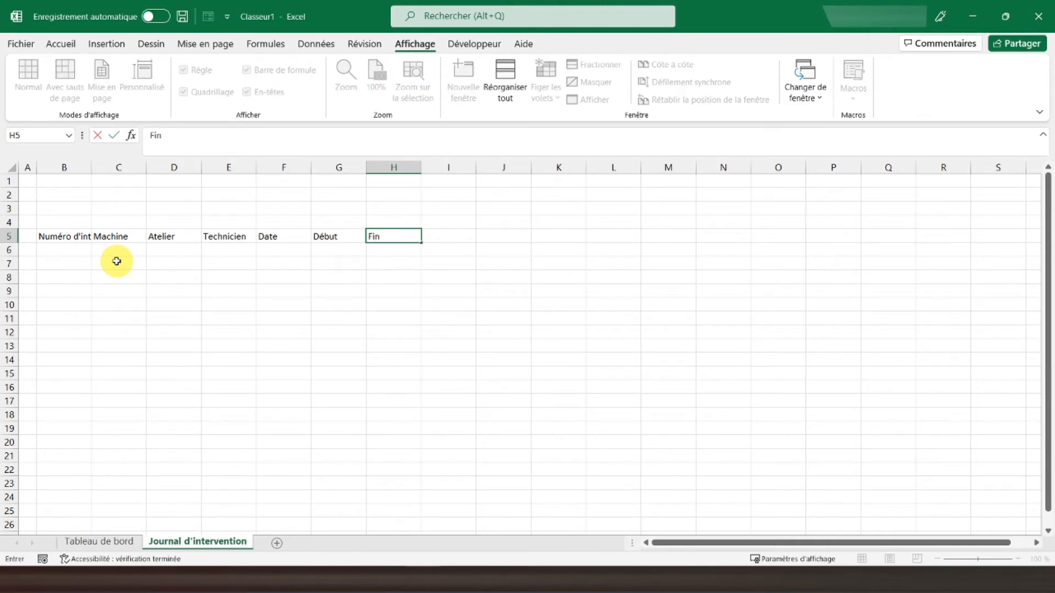
key("Tab")
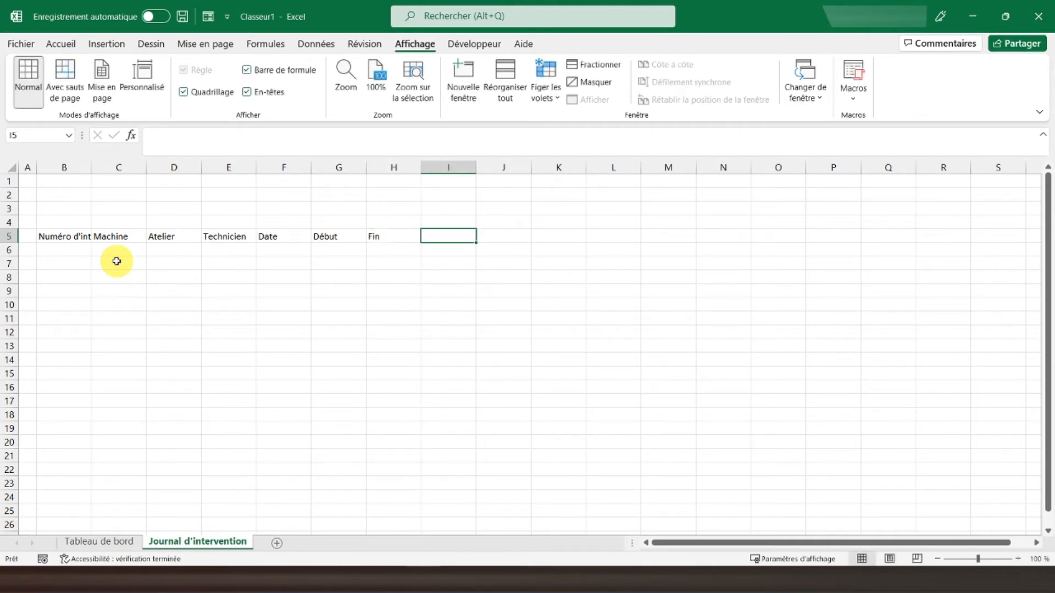
Step: Enter the column headers "Durée", "Coût estimatif" and "Commentaire" in cells I5 to K5
type("D")
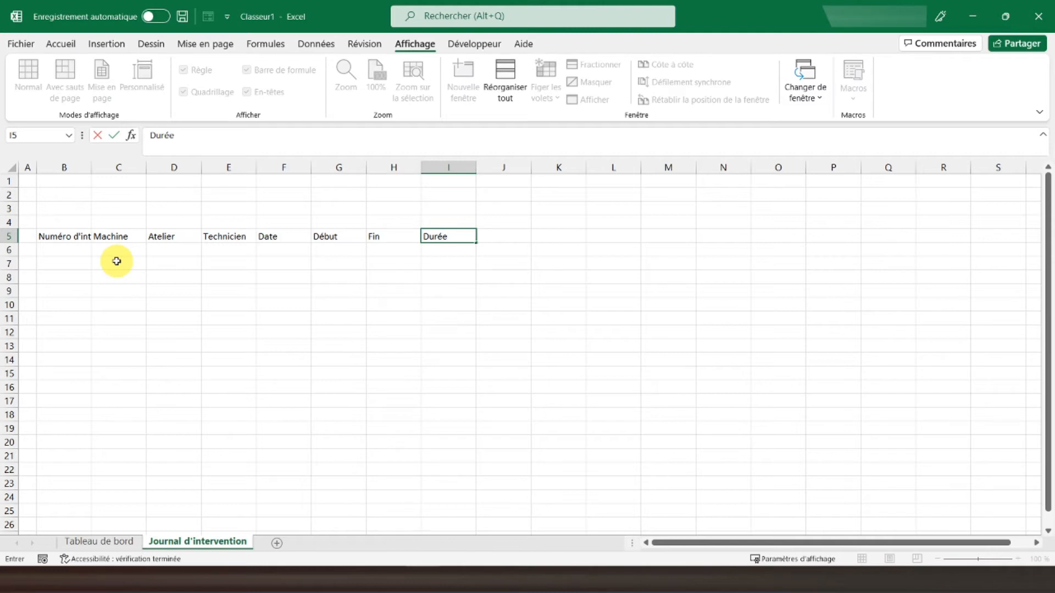
type("urée")
key("Tab")
type("C")
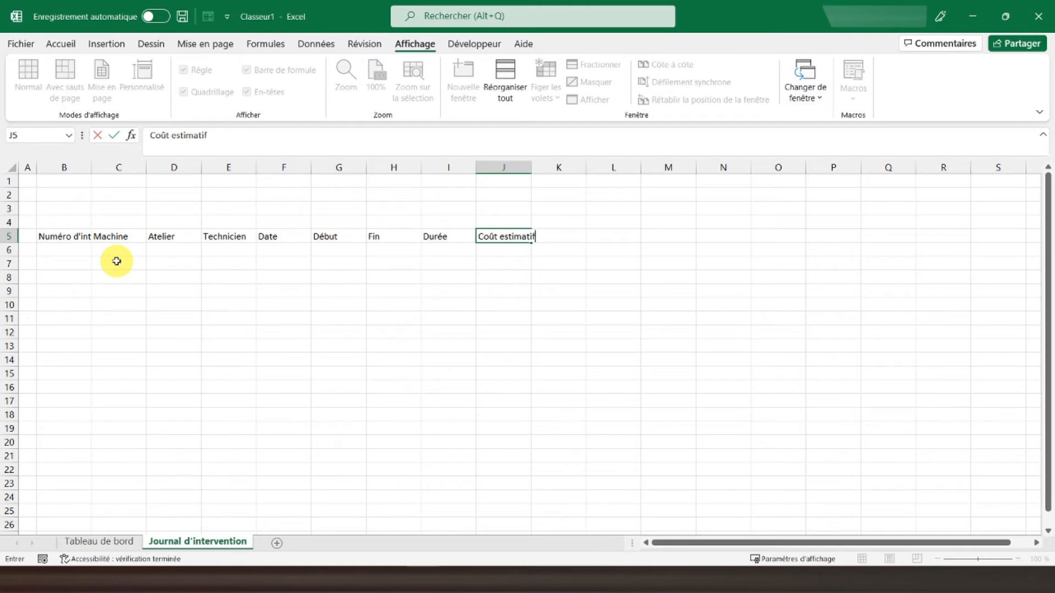
key("Tab")
type("C")
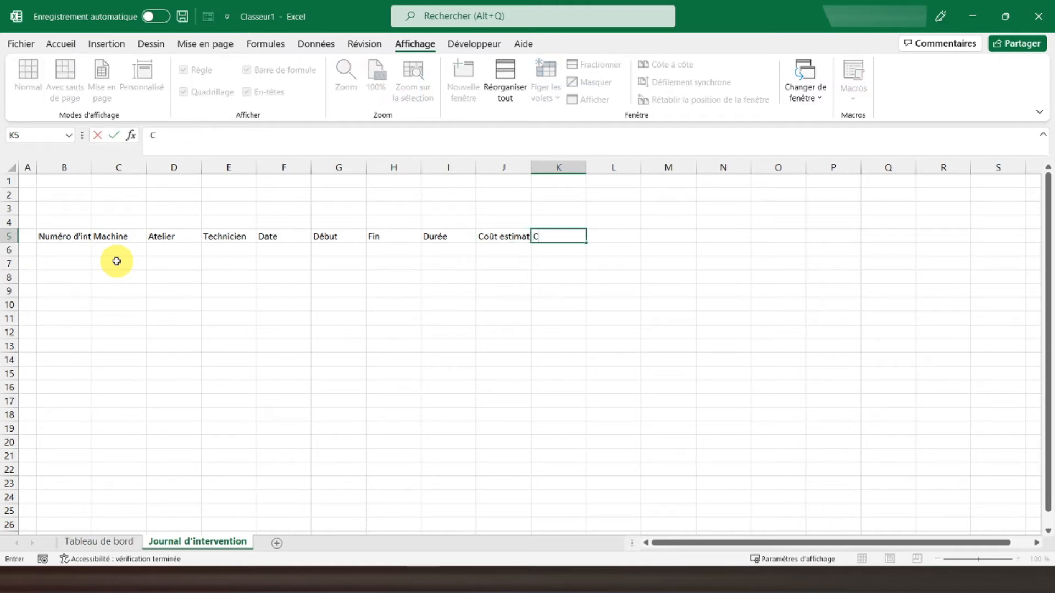
type("ommentaire")
key("Return")
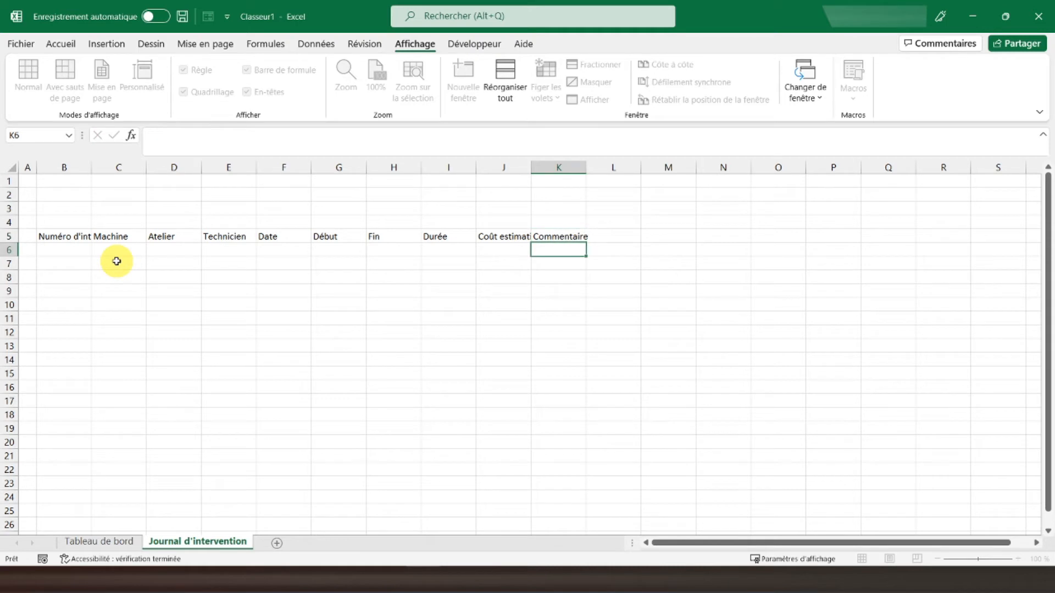
Step: Format header row 5 with wrapped text, horizontal and vertical centring, and bold
left_click(9, 235)
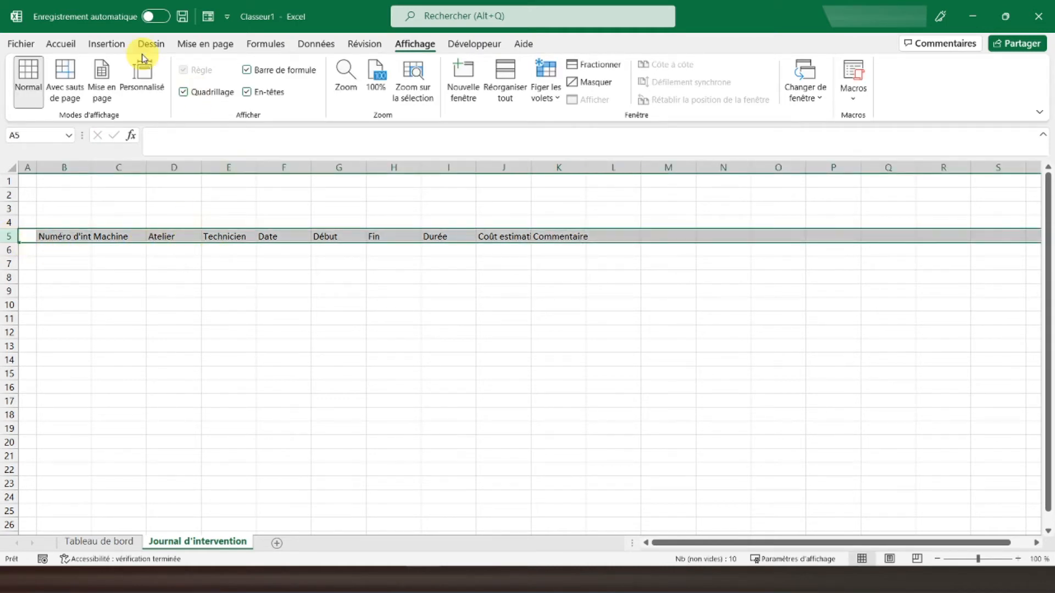
left_click(60, 47)
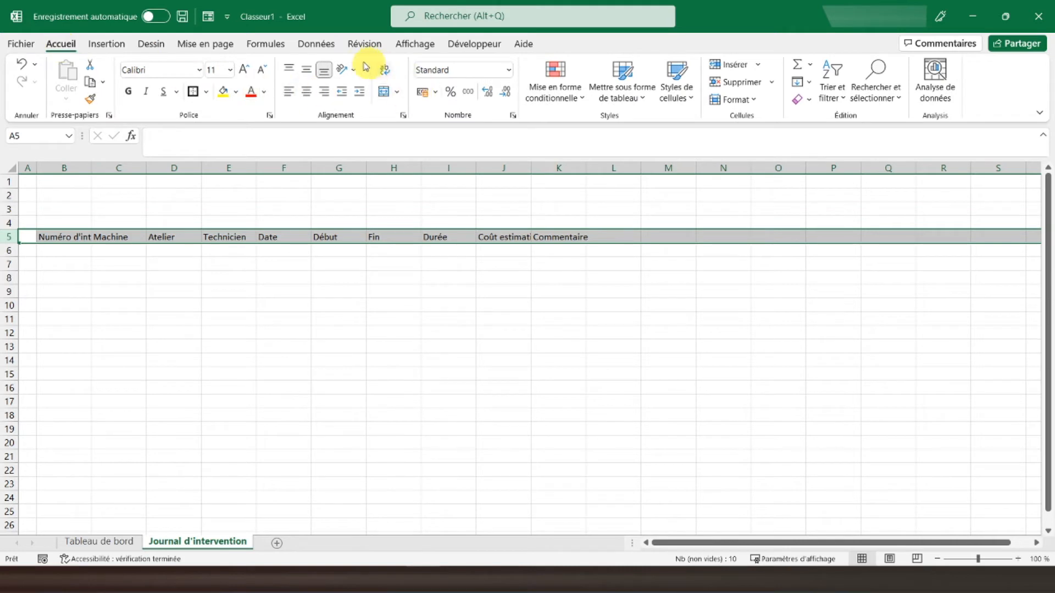
left_click(384, 70)
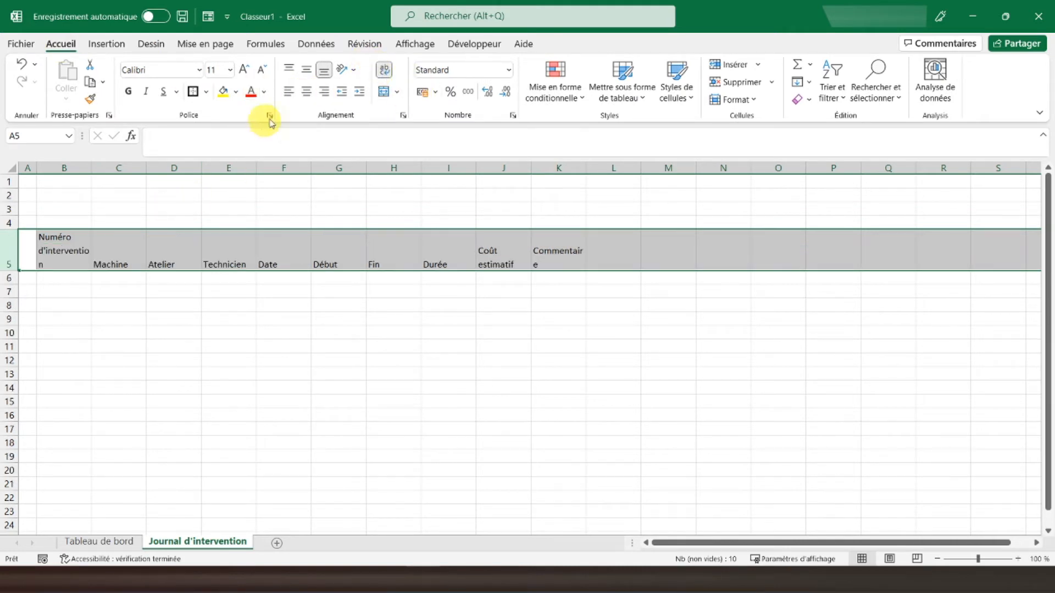
left_click(316, 97)
left_click(306, 70)
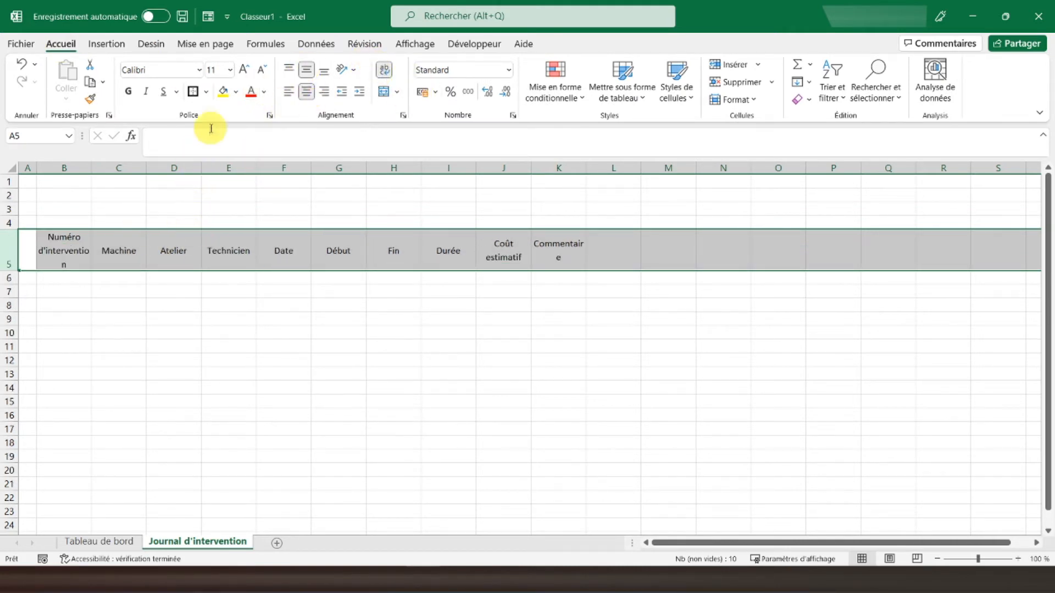
left_click(135, 94)
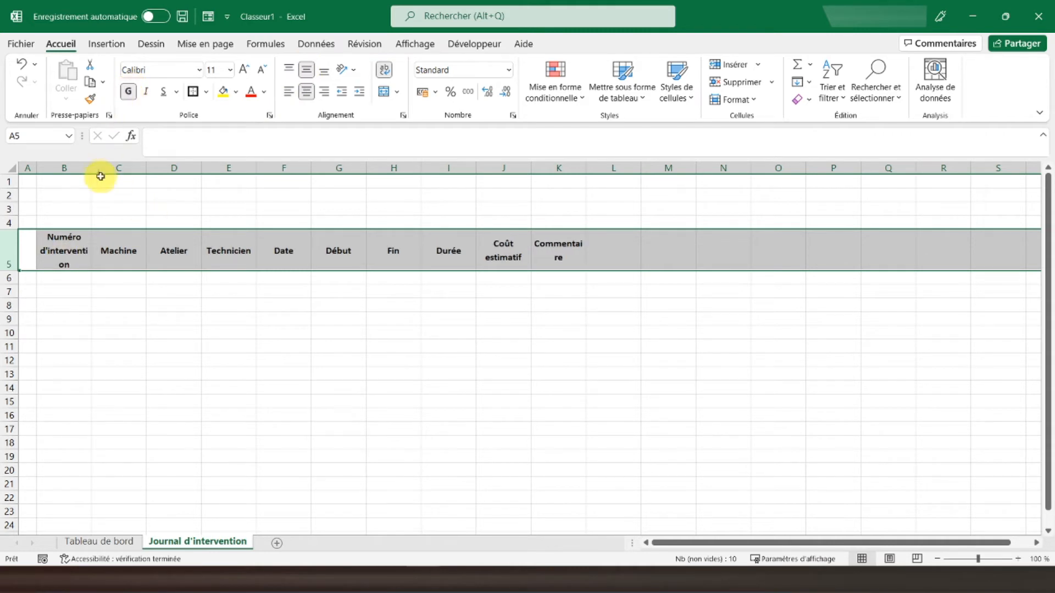
Step: Widen column B to fit "d'intervention" on one line and make column K about three times as wide for comments
left_click_drag(91, 171, 106, 168)
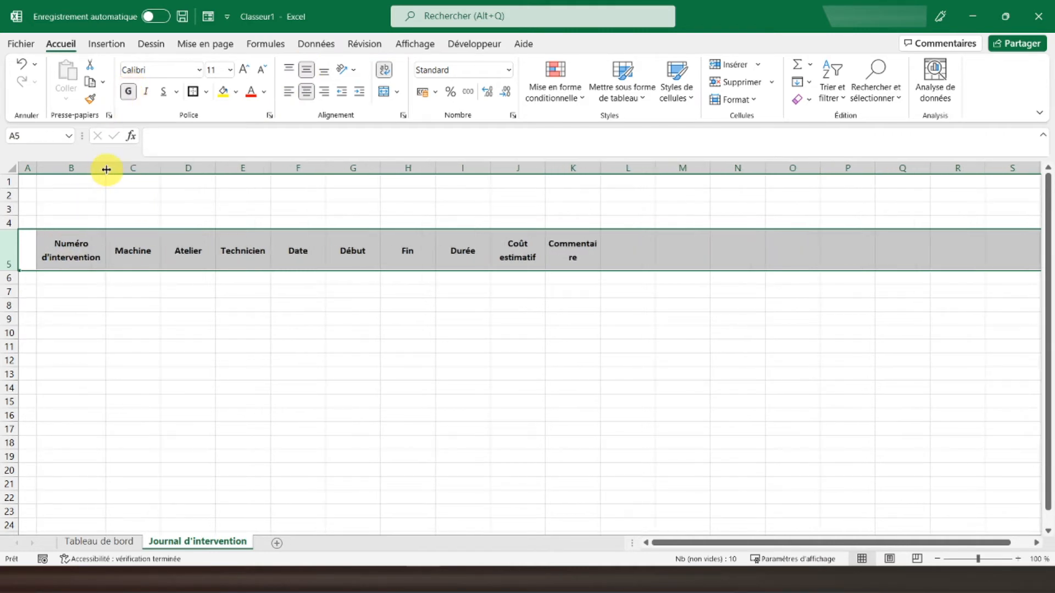
left_click_drag(600, 168, 709, 163)
left_click(461, 254)
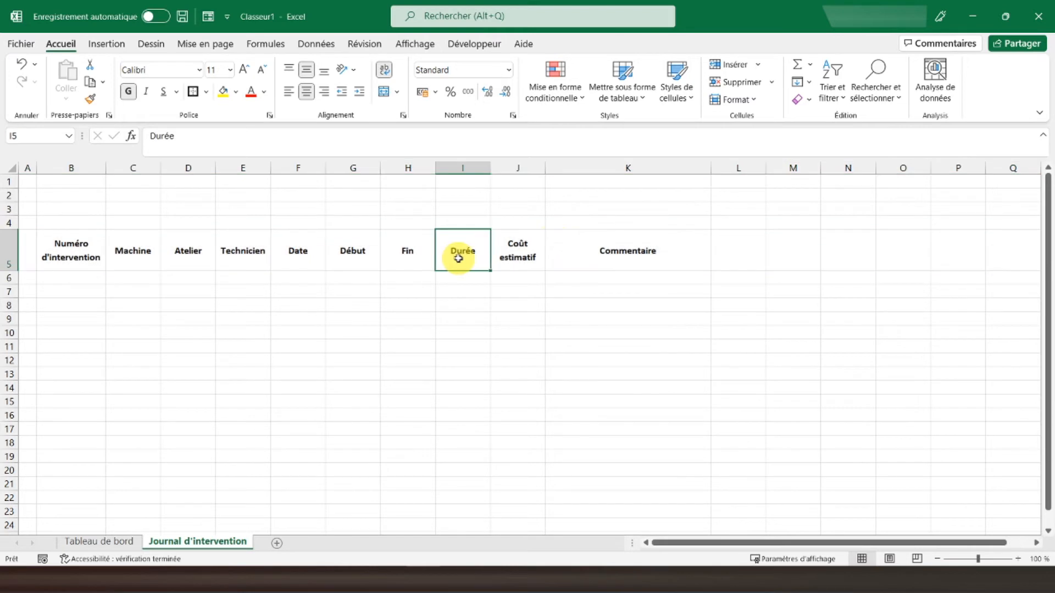
Step: Colour the "Commentaire" header text in K5 red
left_click(569, 252)
left_click(251, 92)
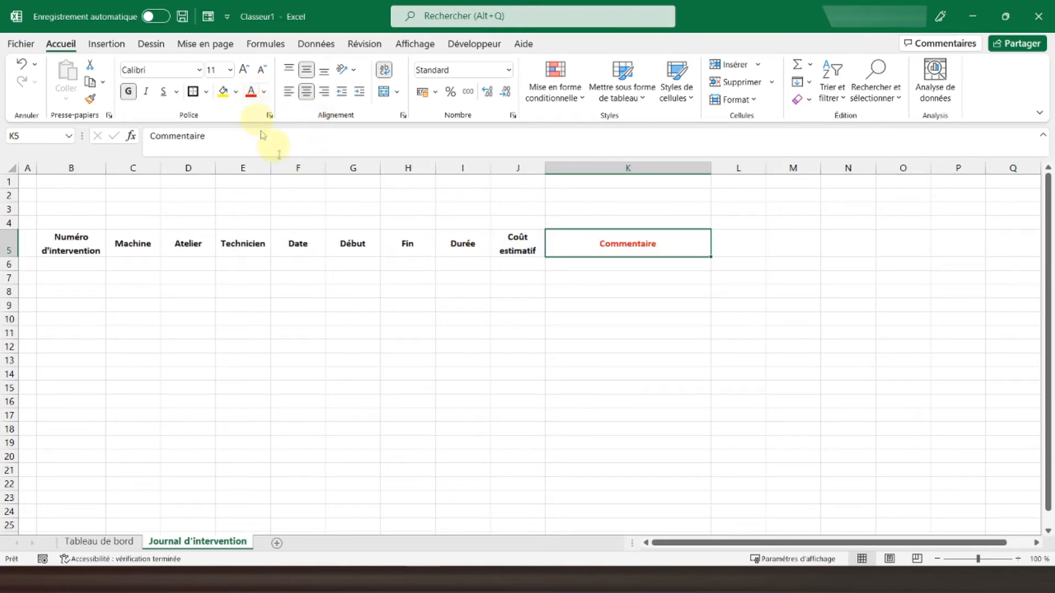
left_click(439, 233)
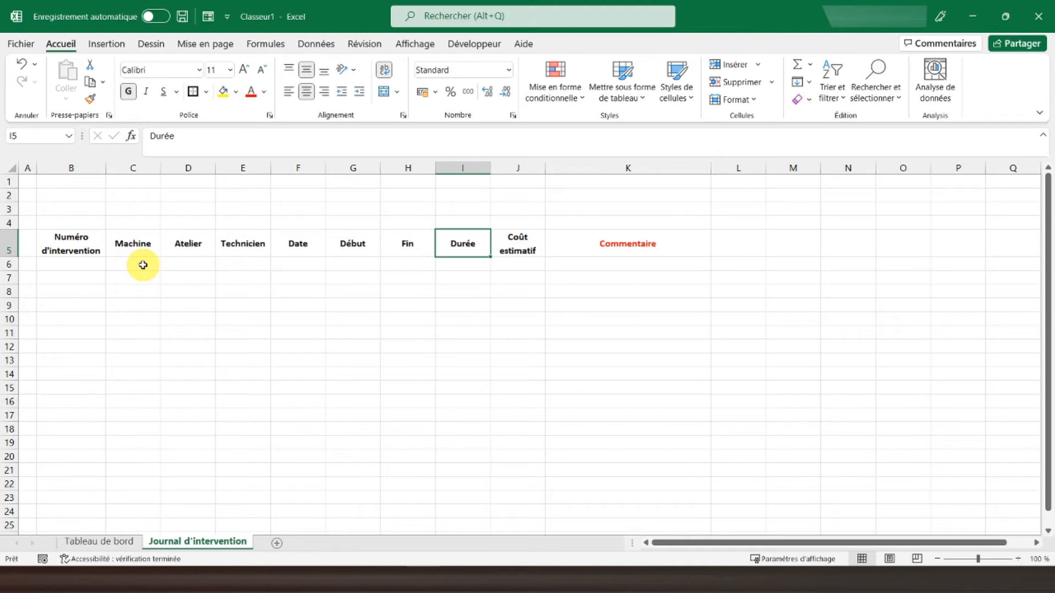
Step: Apply an outside border to each header cell individually from B5 to K5
left_click(75, 242)
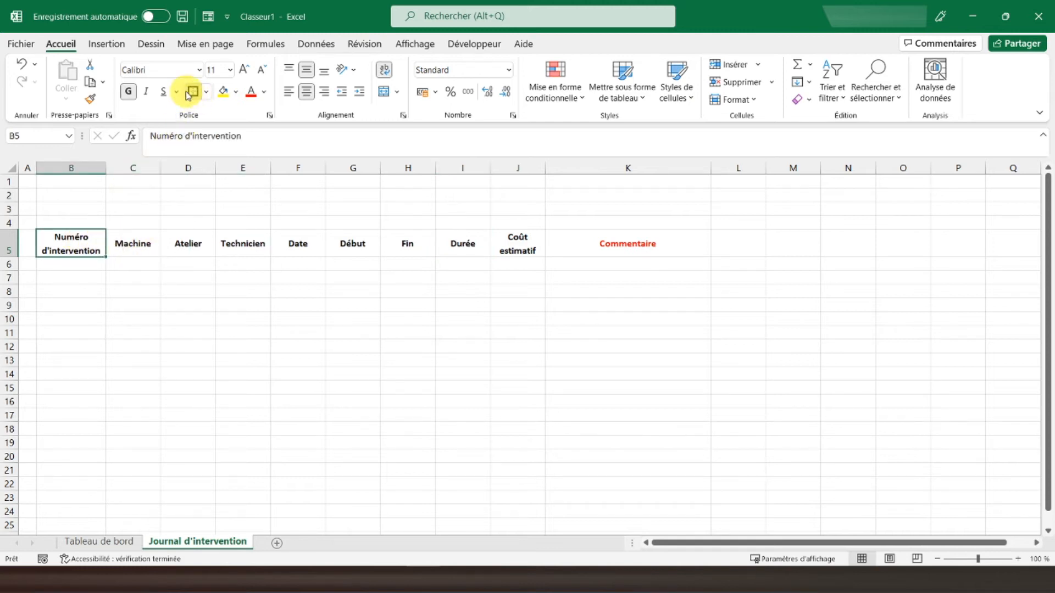
left_click(188, 94)
key("Right")
key("Right")
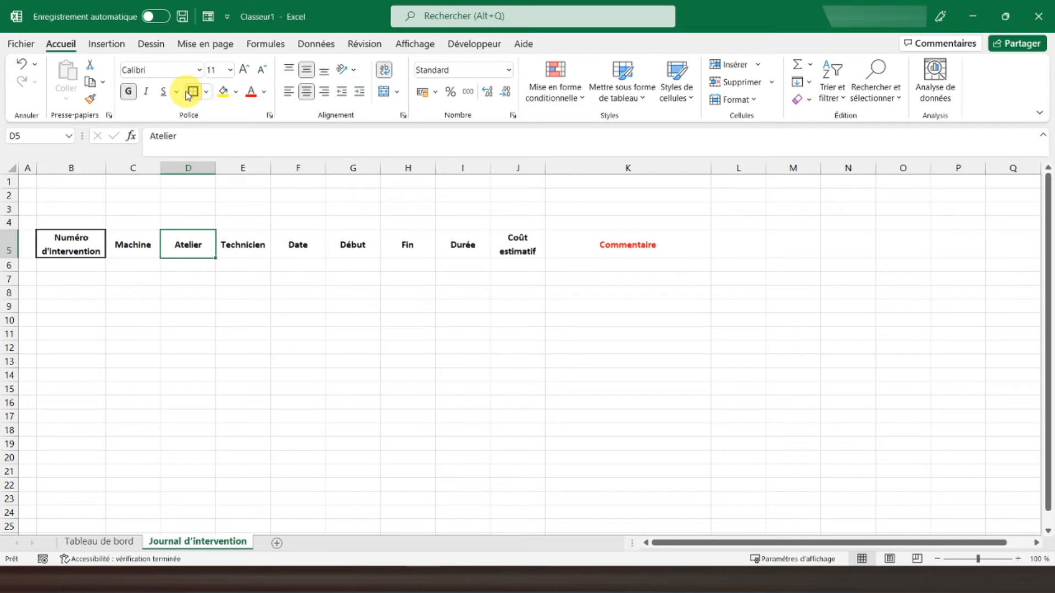
key("Left")
left_click(189, 92)
key("Right")
left_click(189, 92)
key("Right")
left_click(188, 92)
key("Right")
left_click(189, 92)
left_click(188, 92)
key("Right")
left_click(188, 91)
key("Right")
left_click(188, 92)
key("Right")
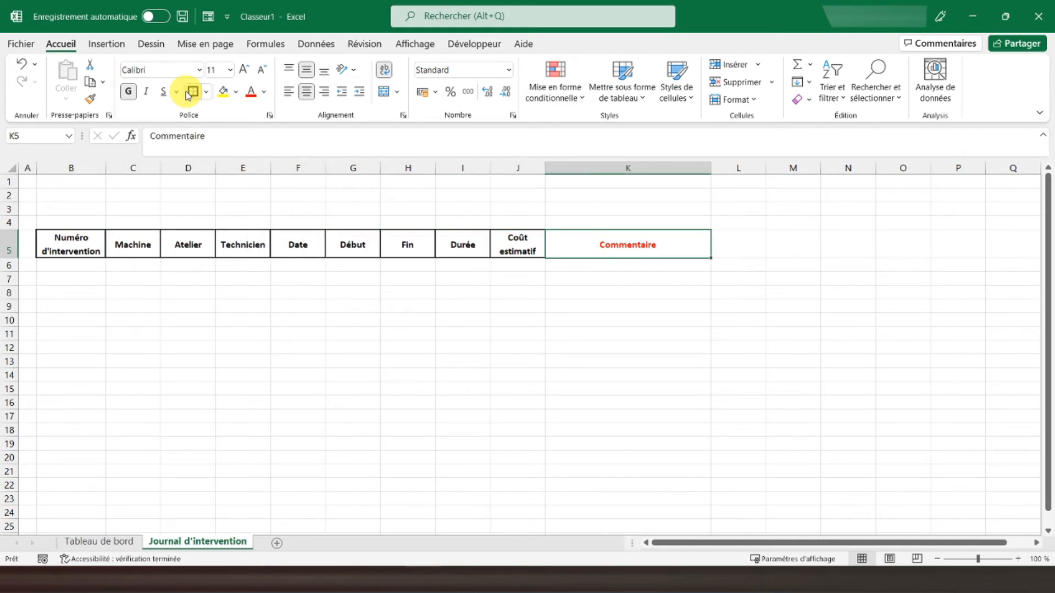
left_click(189, 92)
Step: Narrow column L to a thin spacer column about as wide as column A
left_click(737, 168)
right_click(736, 168)
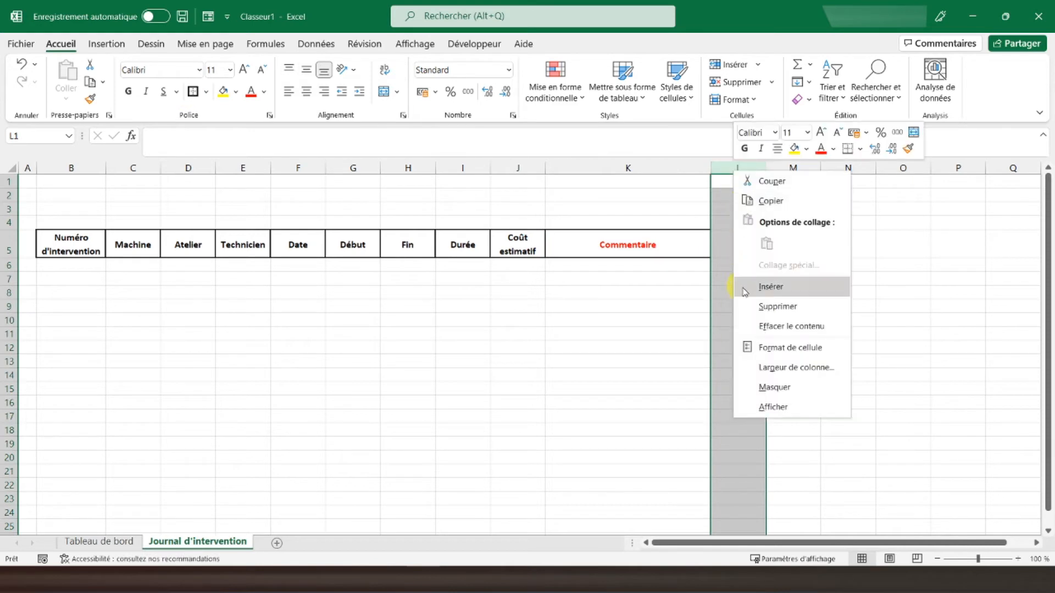
left_click(795, 367)
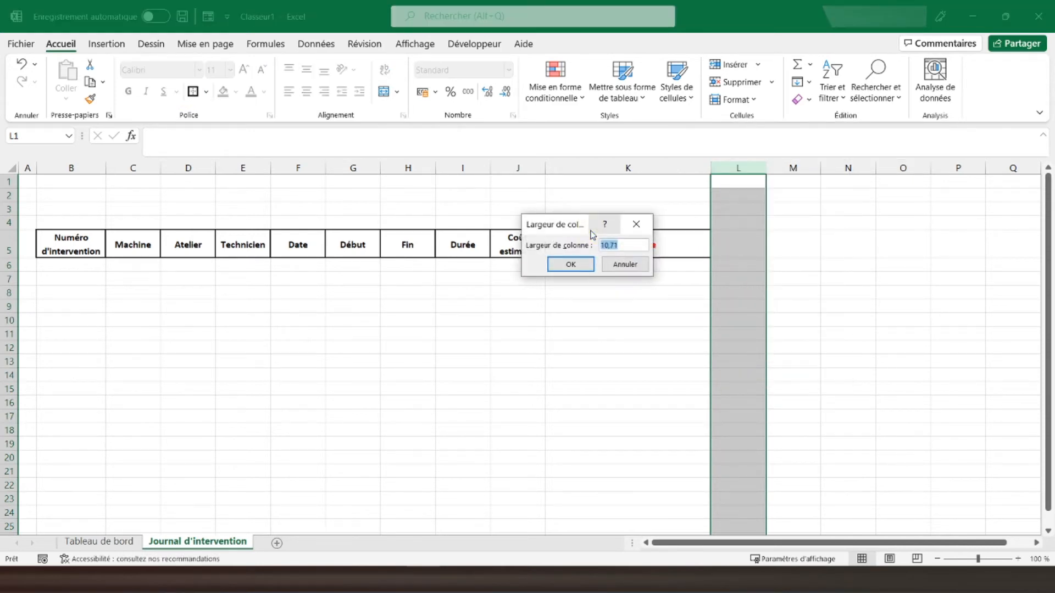
key("Return")
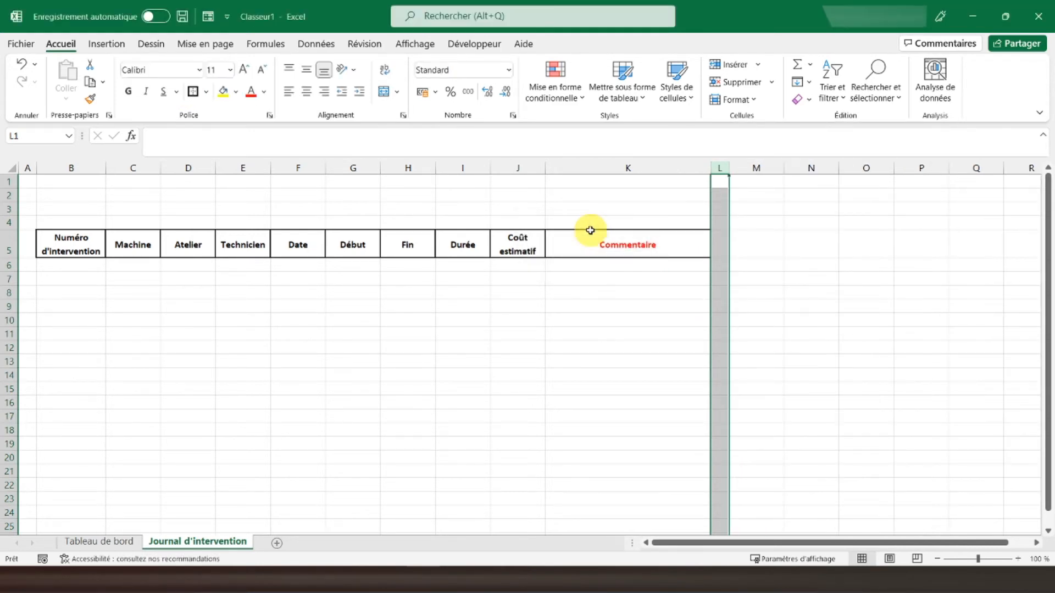
Step: Enter the header "Machine" in M5 and fill cells M6 to M17 with the series "Machine 1" to "Machine 12"
left_click(757, 251)
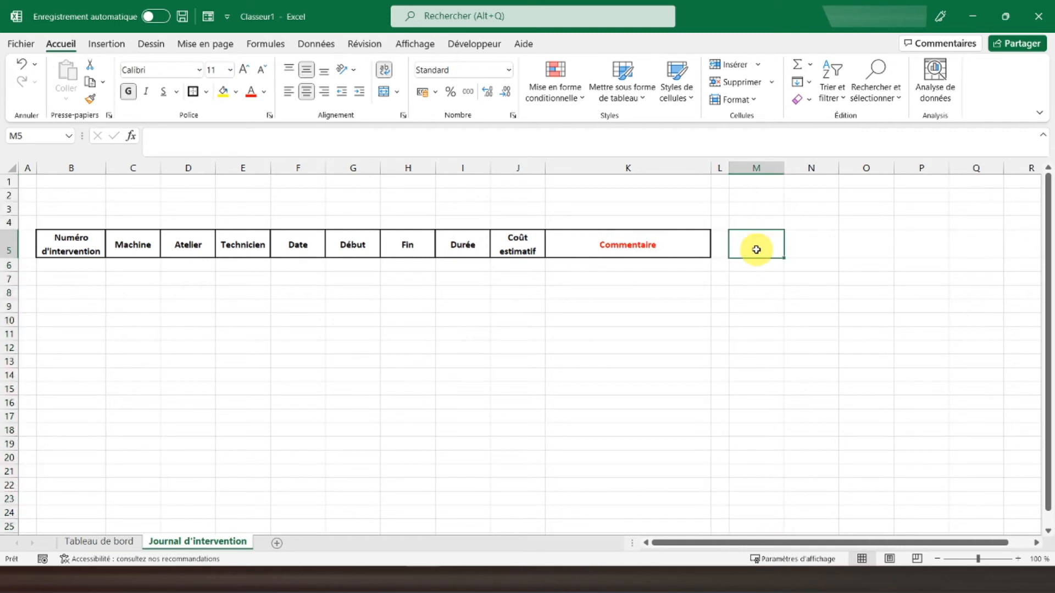
type("Machine")
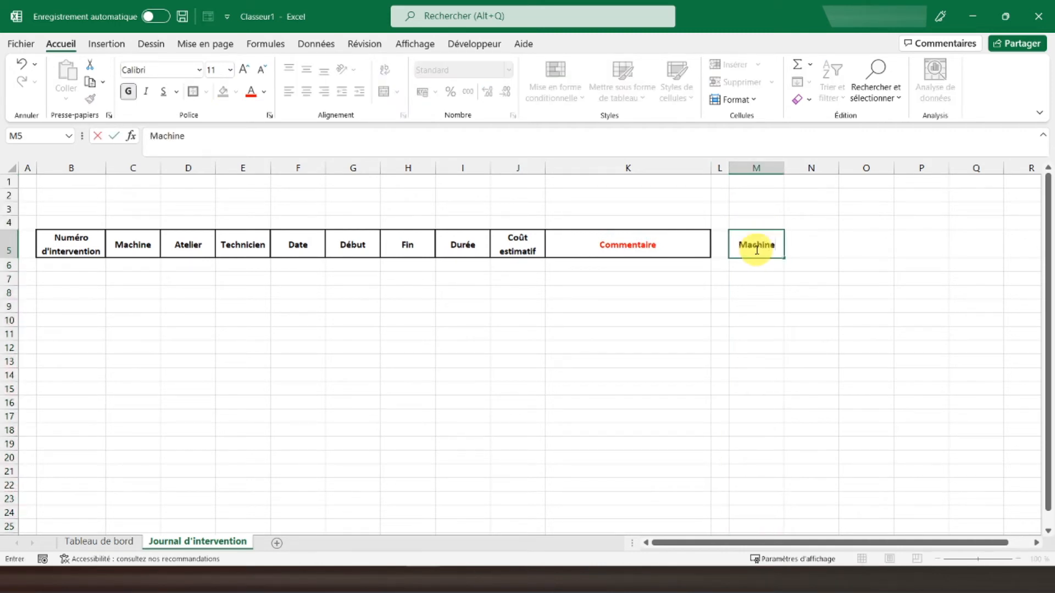
key("Return")
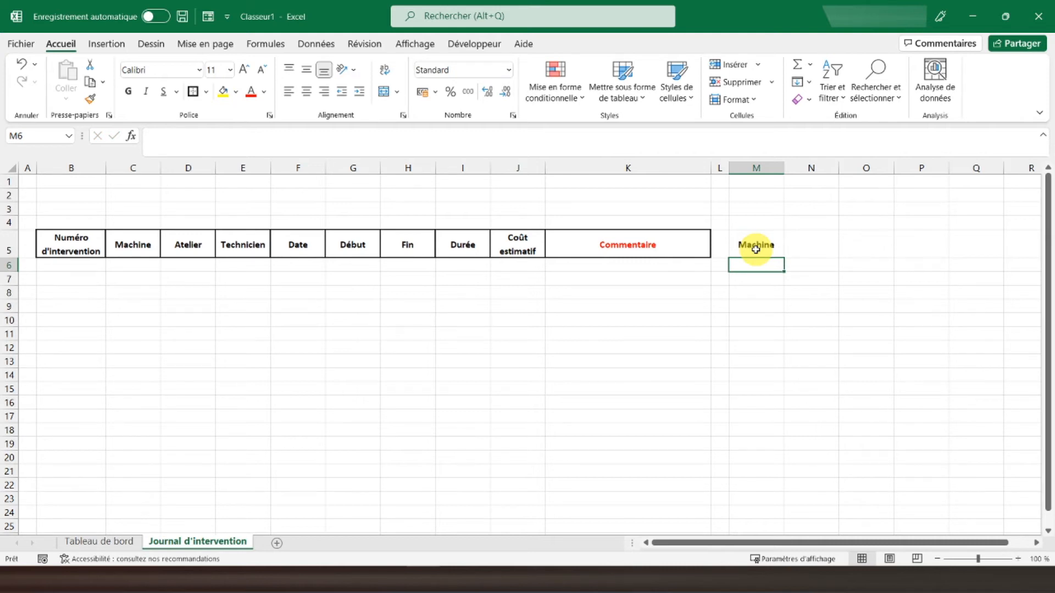
type("Machine 1")
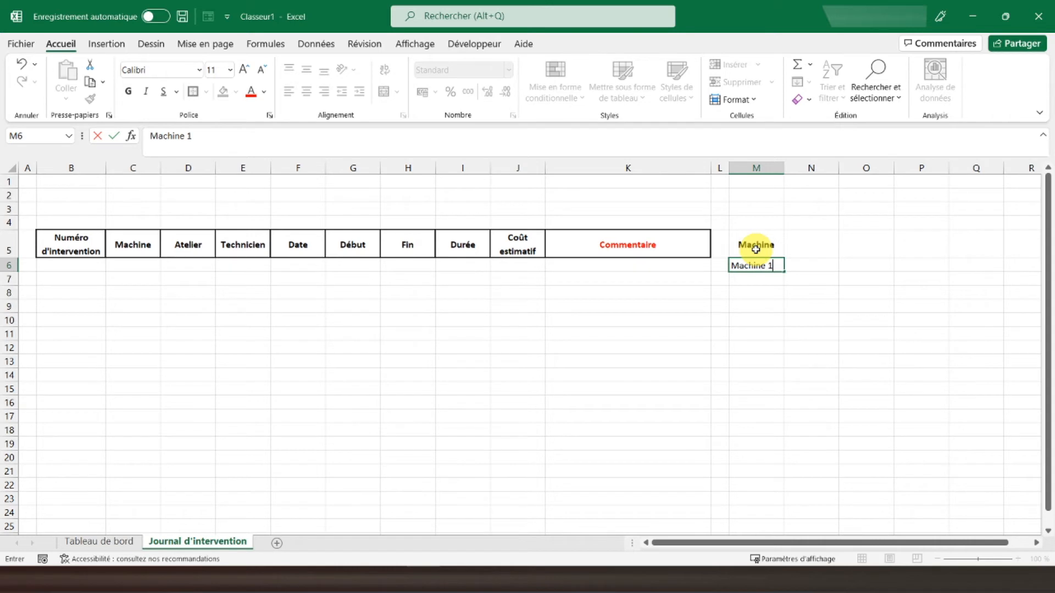
key("Return")
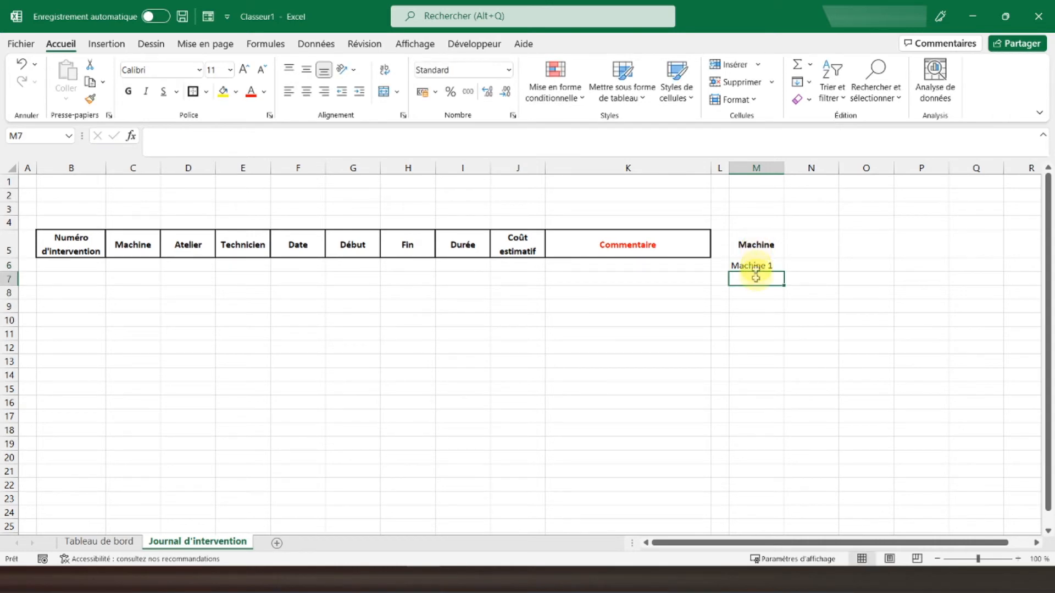
left_click(757, 265)
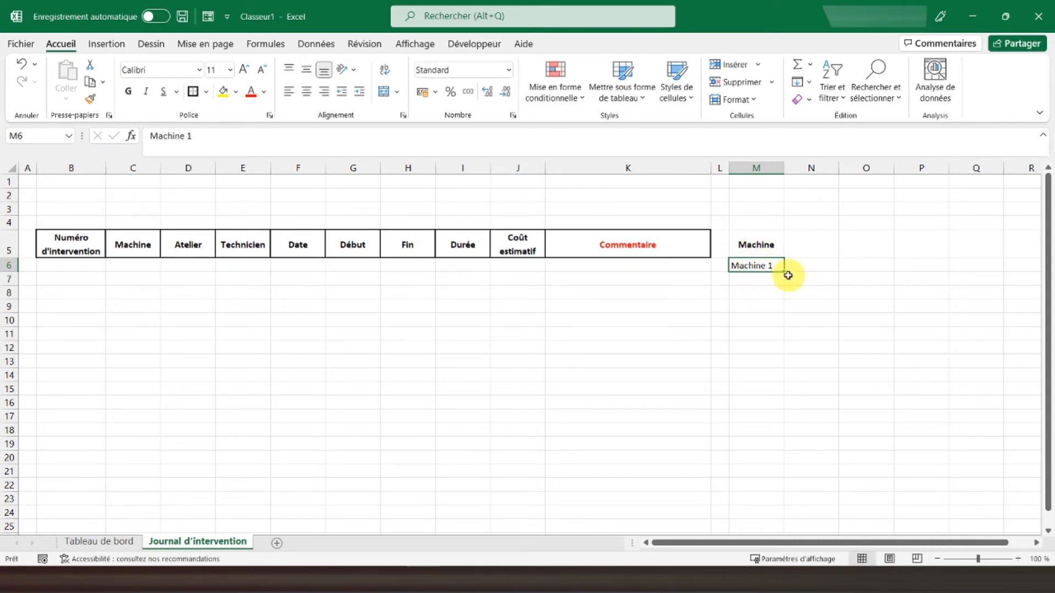
left_click_drag(786, 273, 789, 426)
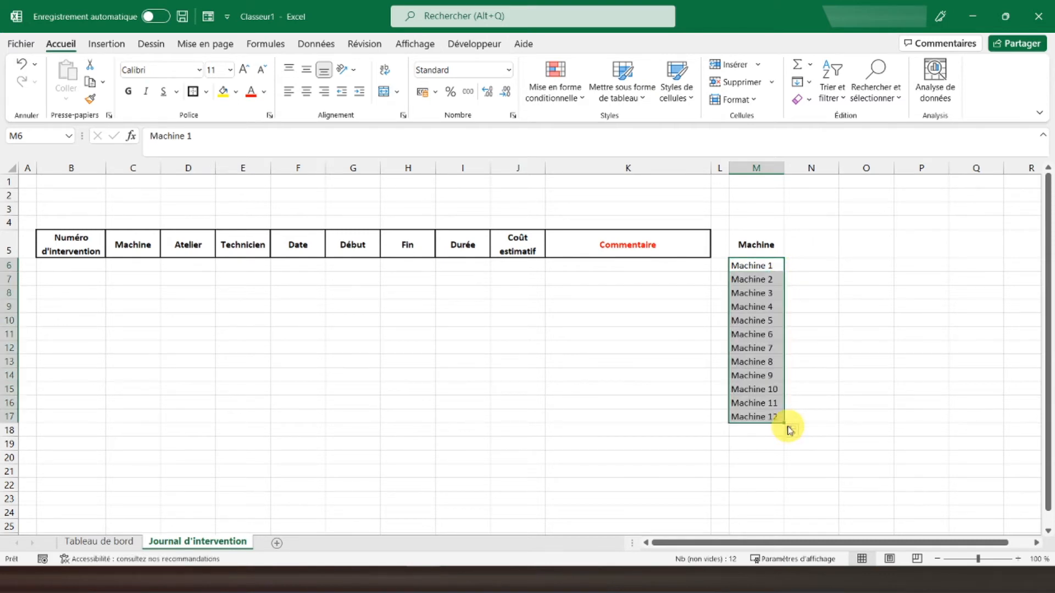
Step: Apply an outside border to the Machine header in M5 and centre the entries in M6:M17 horizontally and vertically
left_click(757, 244)
left_click(204, 92)
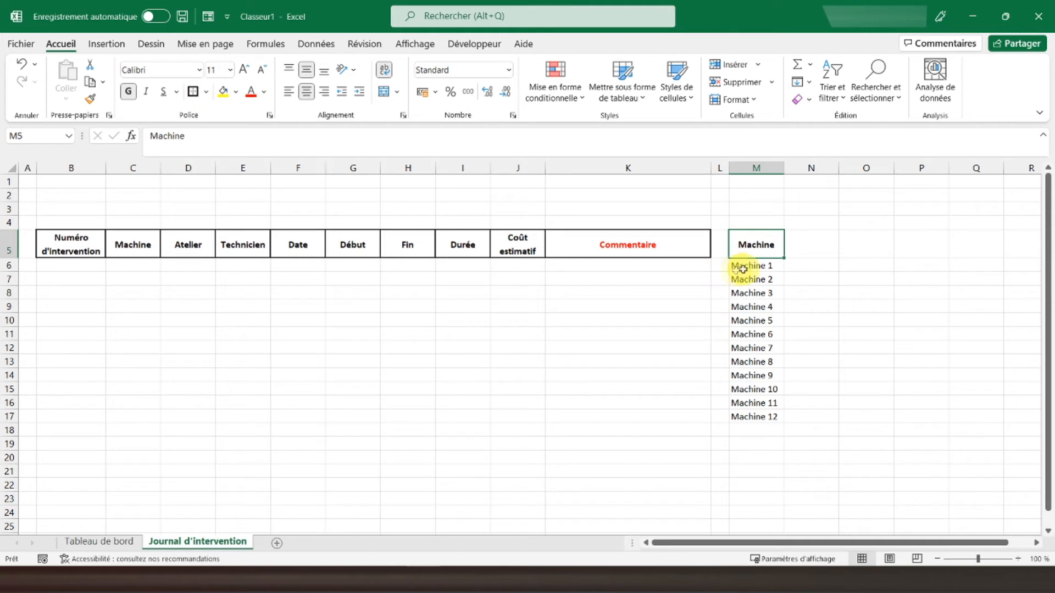
left_click_drag(744, 264, 741, 419)
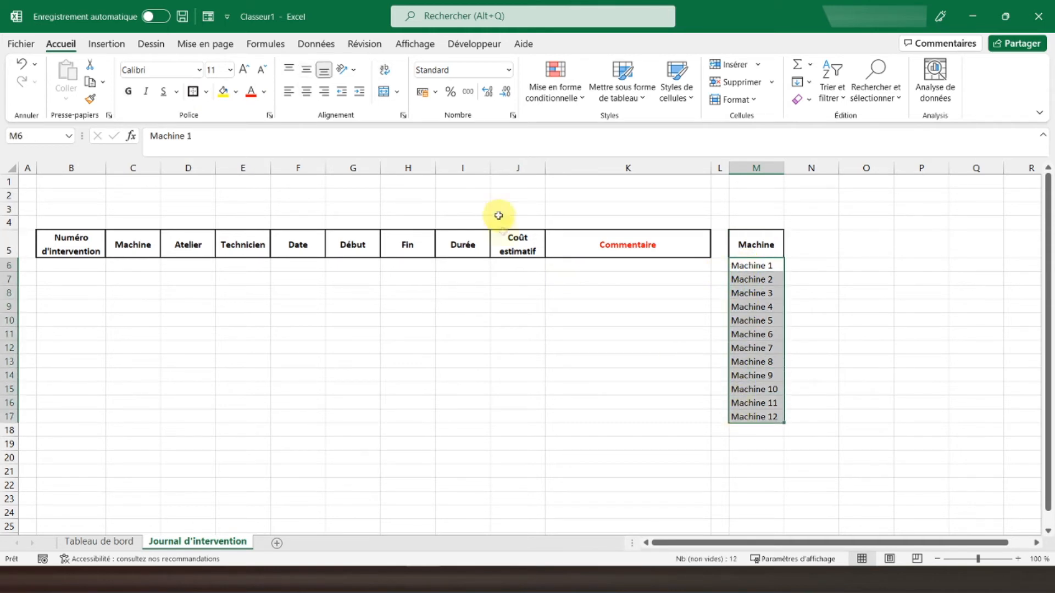
left_click(306, 92)
left_click(307, 69)
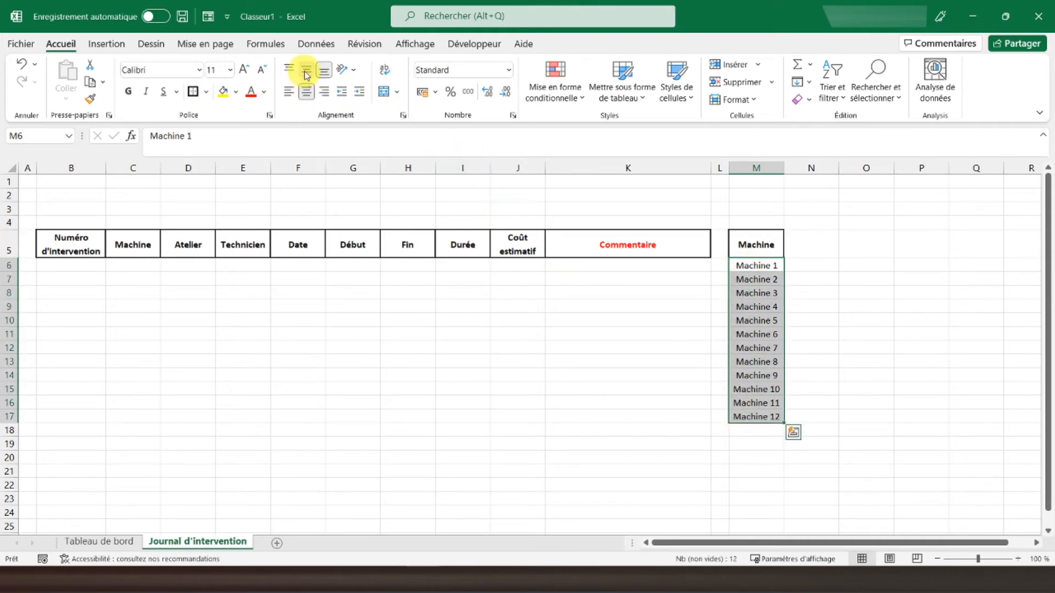
Step: Apply a thick outside border to the machine list M6:M17 with thin dashed horizontal lines between its rows
left_click(195, 92)
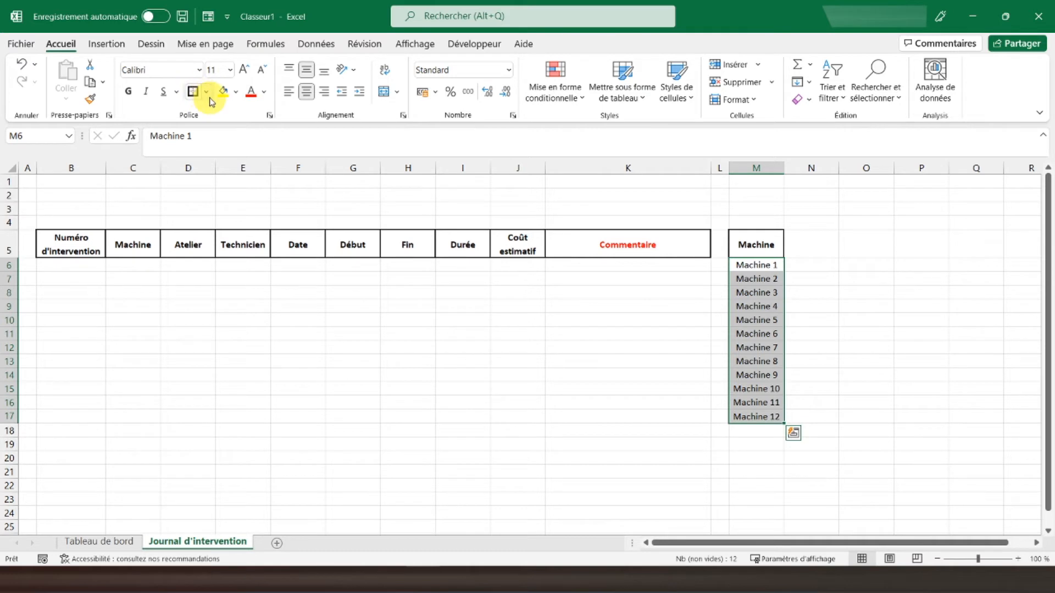
left_click(207, 93)
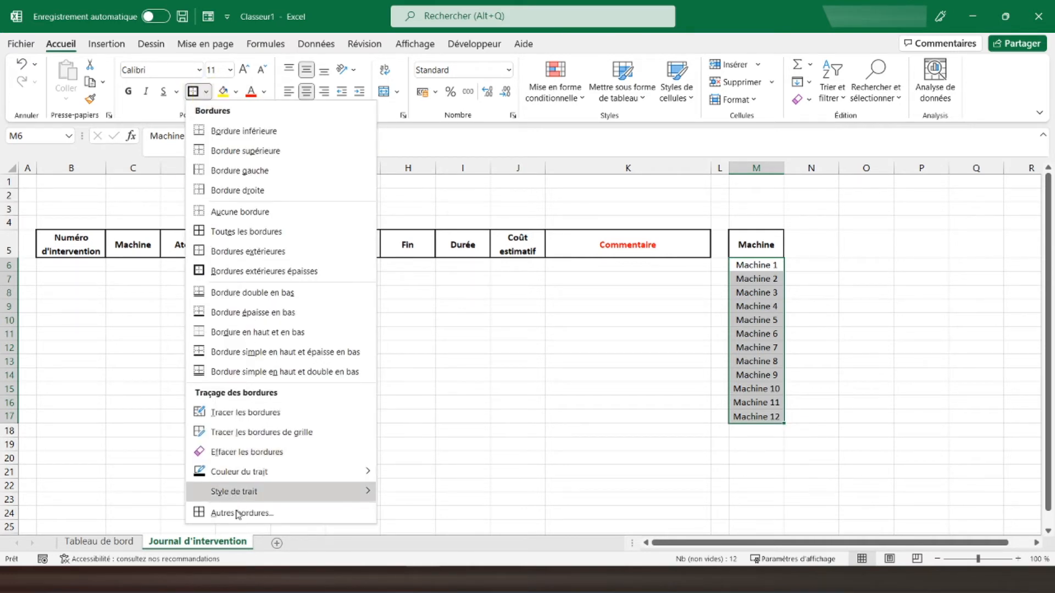
key("Escape")
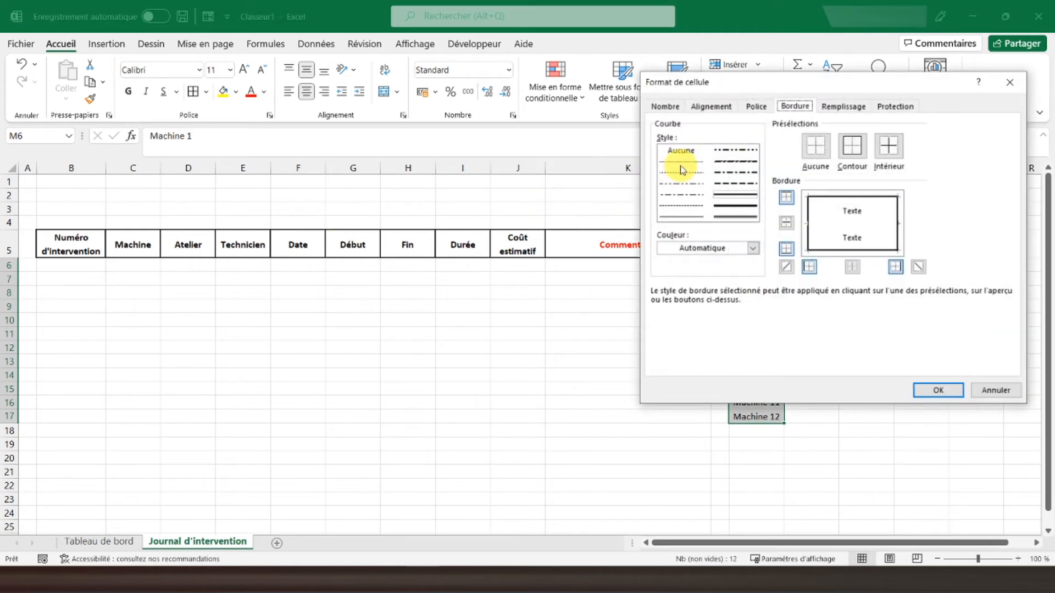
left_click(888, 146)
left_click(938, 390)
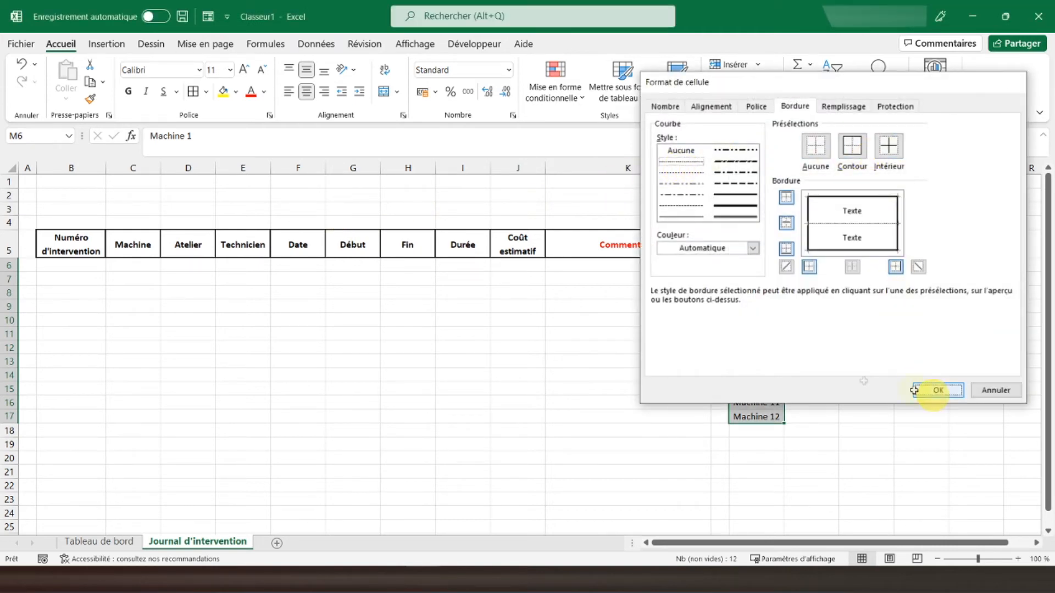
Step: Enter the header "Atelier" in N5 and give the cell a thick outside border
left_click(812, 238)
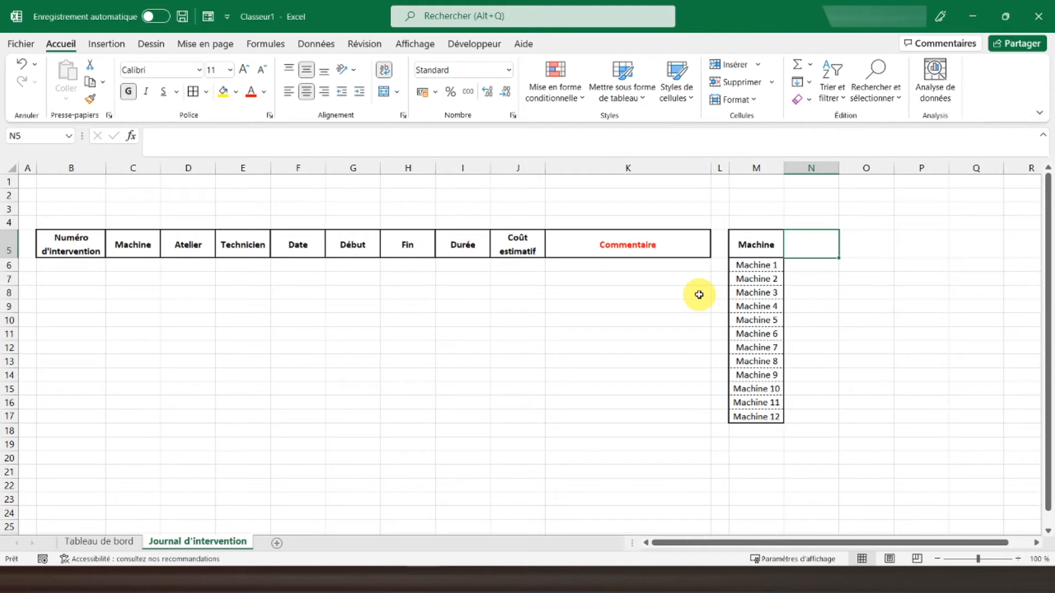
type("A")
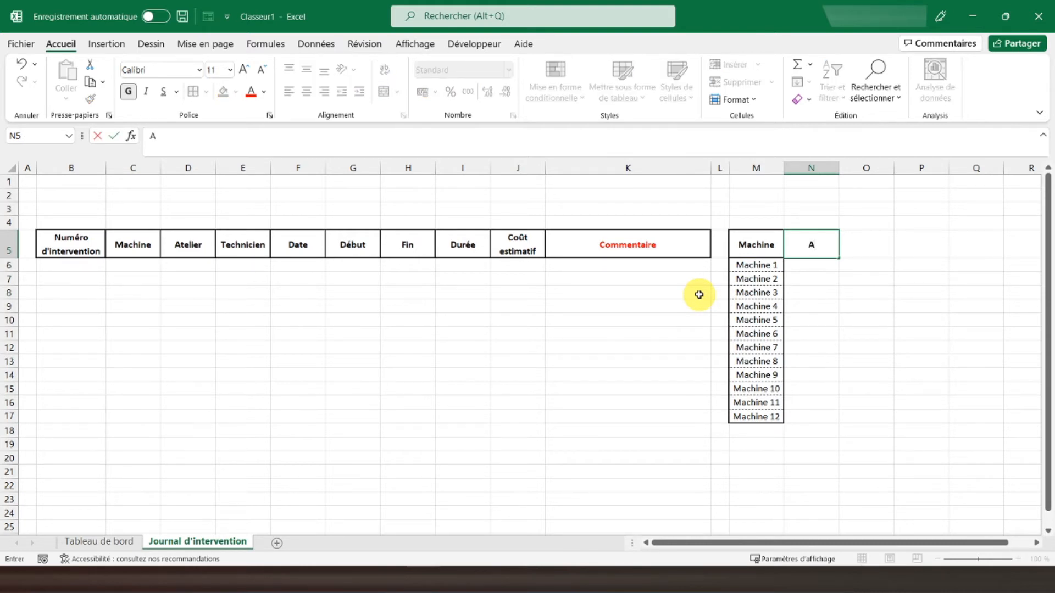
type("telier")
key("Return")
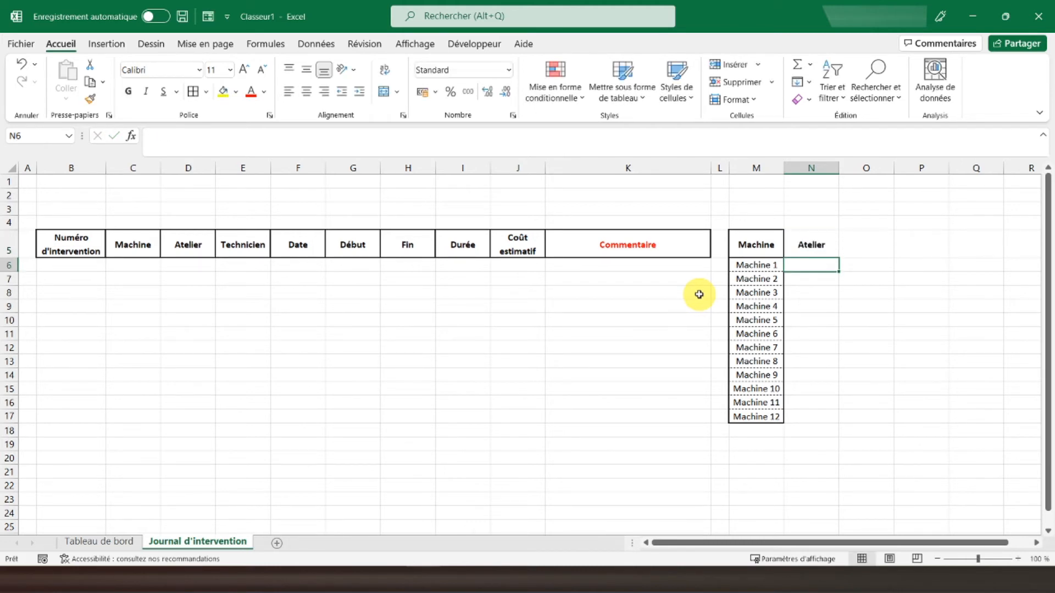
left_click(814, 241)
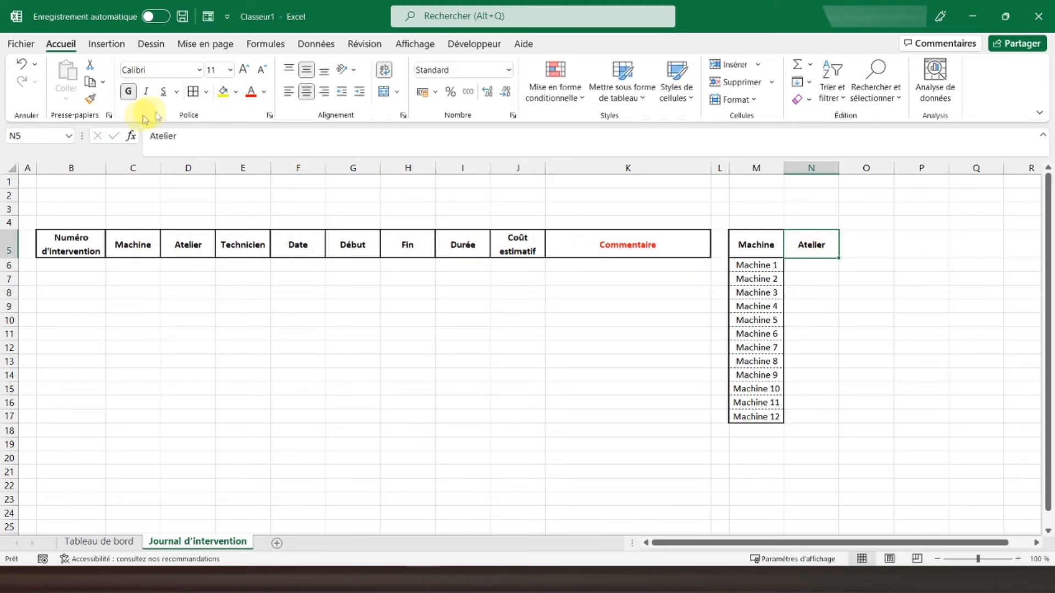
left_click(206, 92)
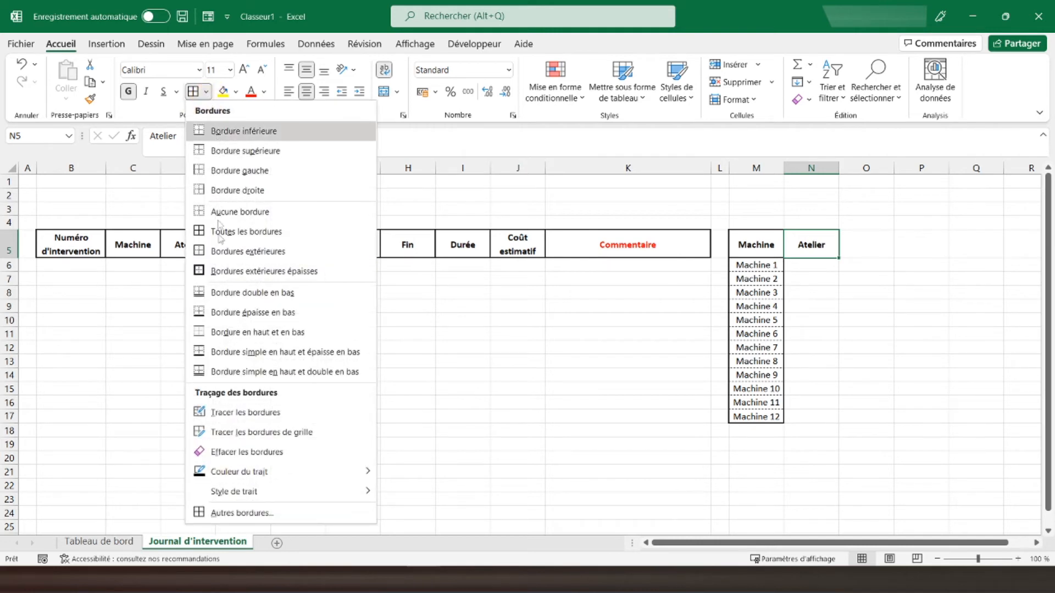
left_click(226, 271)
Step: Try to copy the formatting of M5:M17 onto the Atelier column starting at N6, and undo it
left_click_drag(768, 244, 745, 419)
left_click(90, 98)
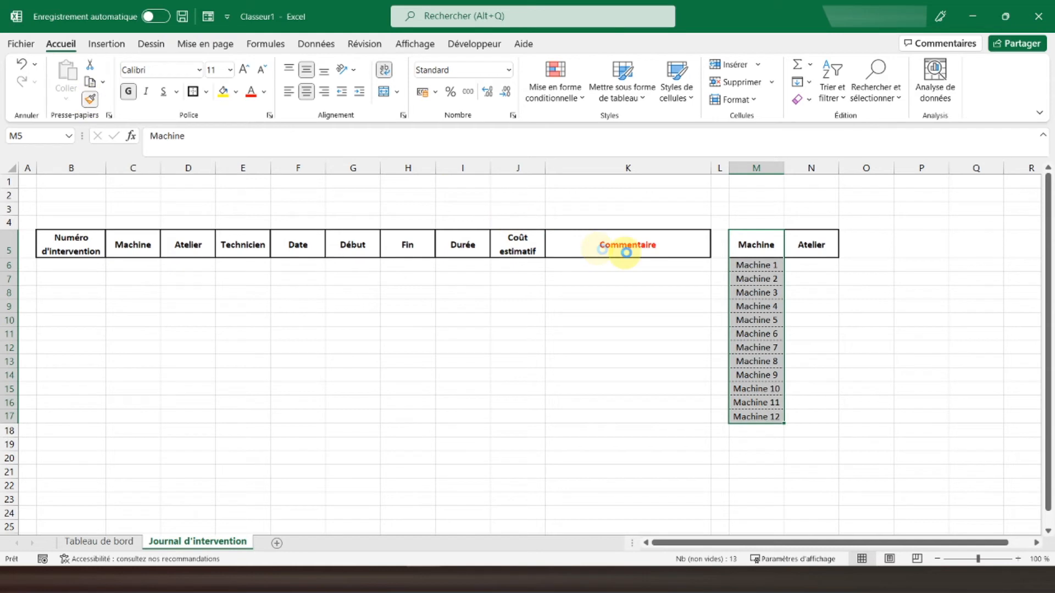
left_click(803, 263)
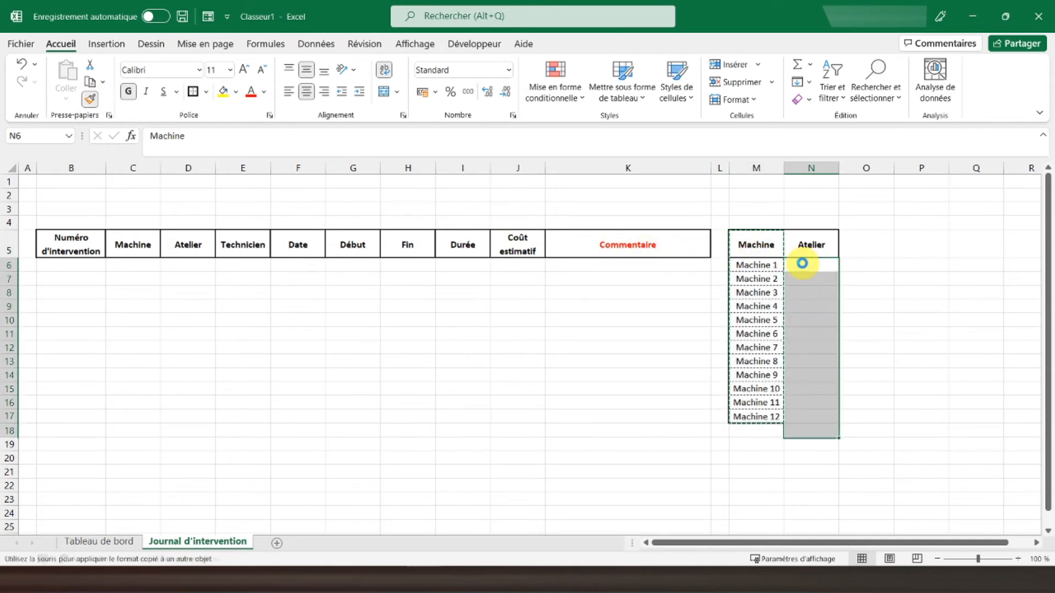
left_click(18, 62)
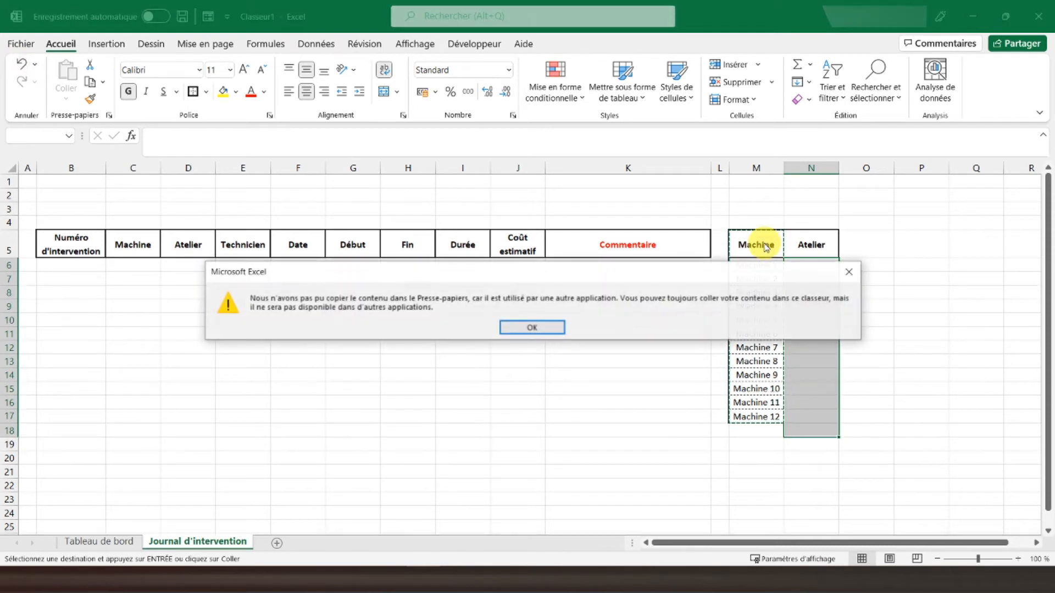
left_click(538, 329)
Step: Copy the formatting of the Machine column M5:M17 onto the Atelier column starting at N5
left_click_drag(756, 245, 756, 416)
left_click(89, 99)
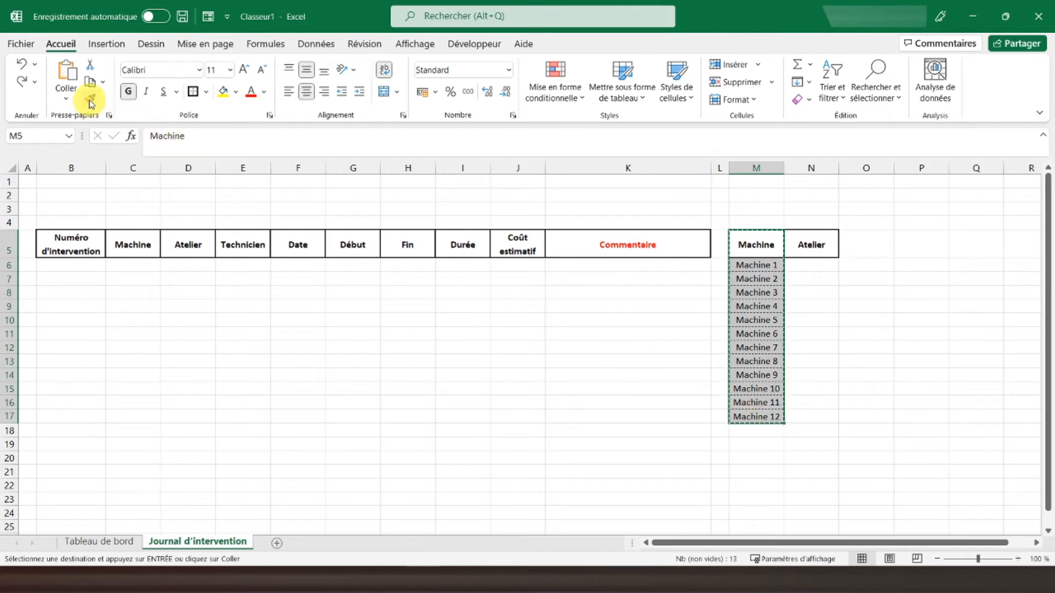
left_click(795, 244)
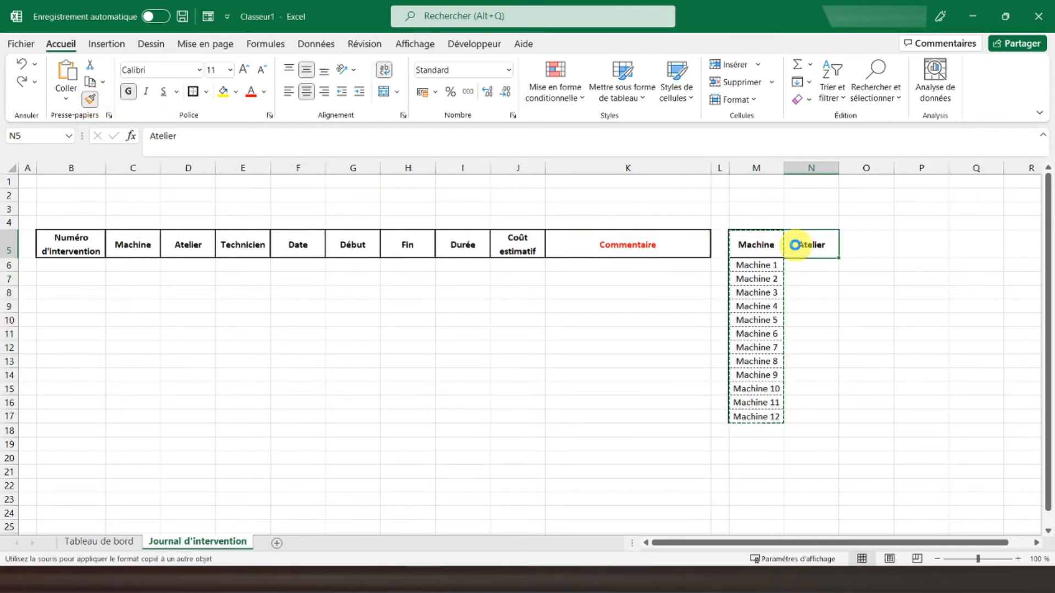
left_click(757, 279)
Step: Enter "Atelier 1" in N6 and paste it as values into N7:N17
left_click(796, 265)
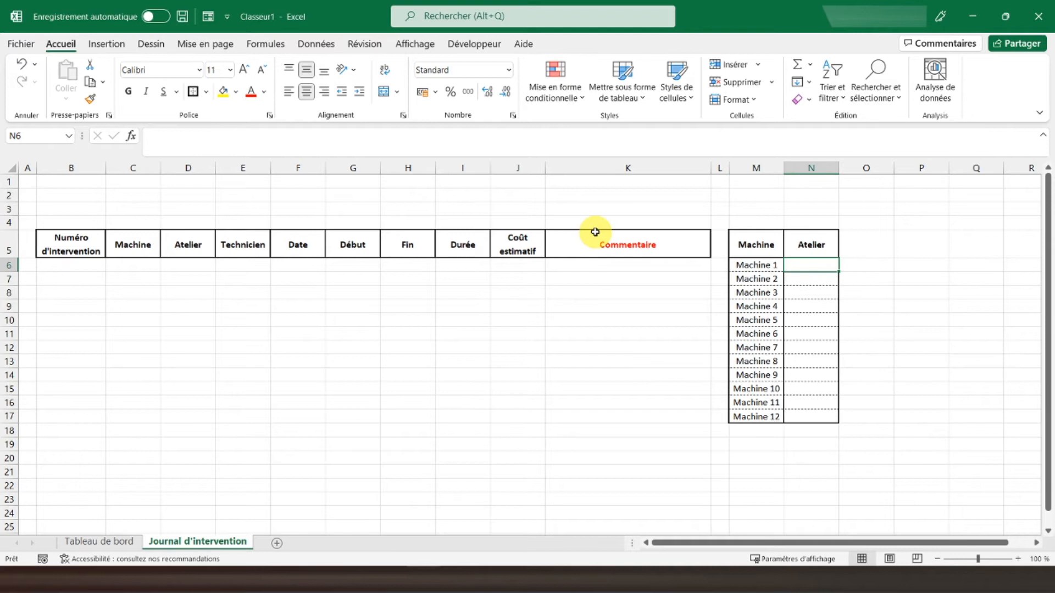
type("Ate")
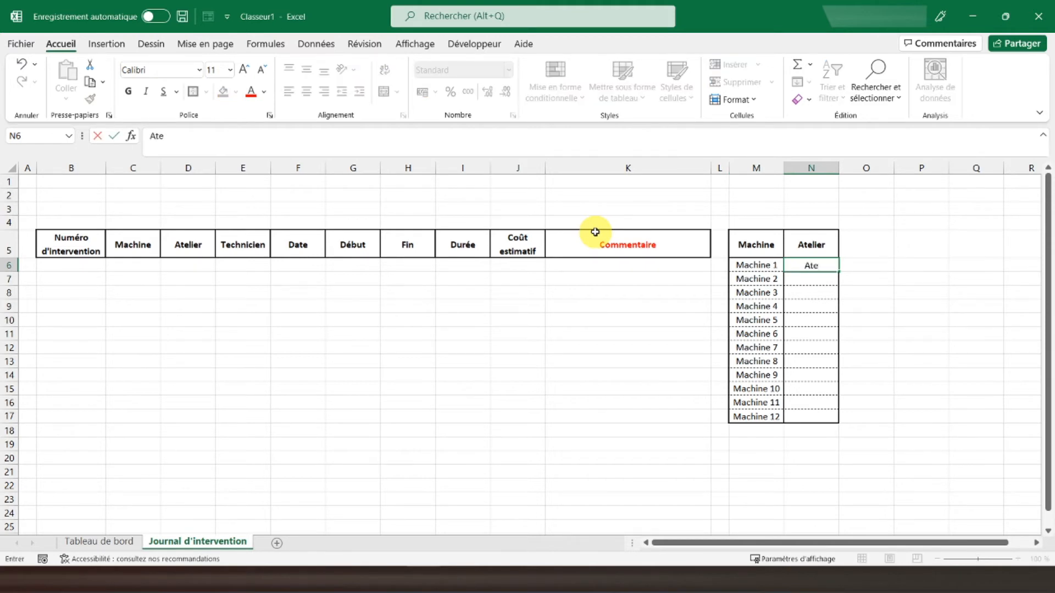
type("lier 1")
key("Return")
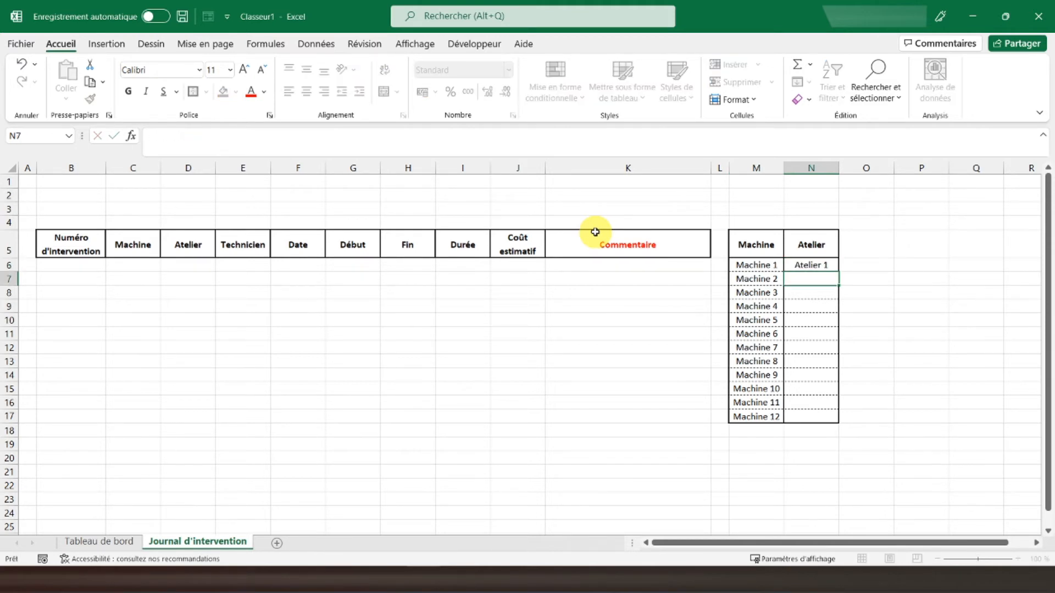
right_click(815, 265)
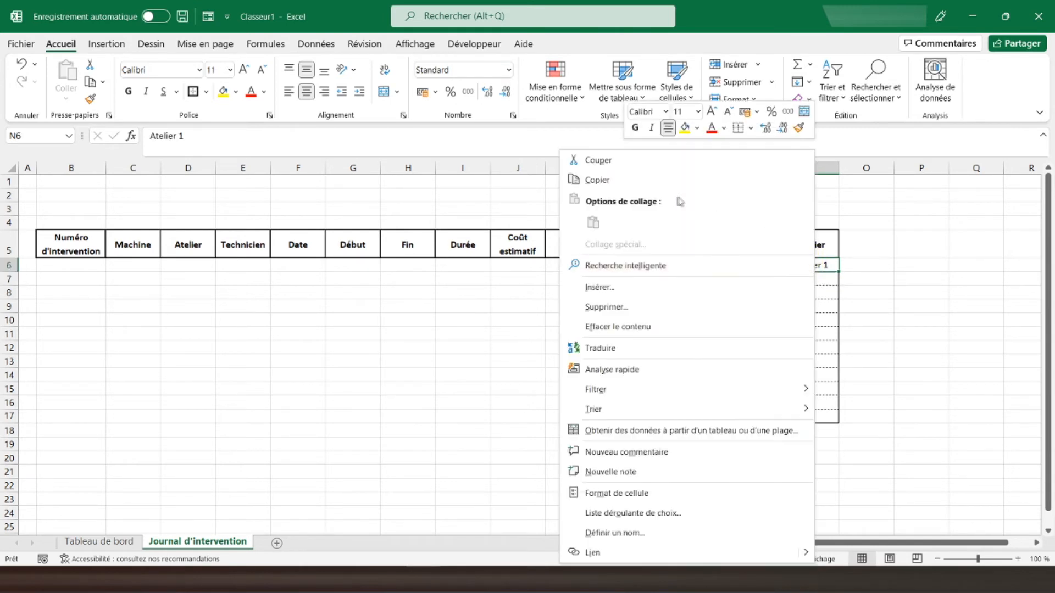
left_click(630, 181)
left_click_drag(803, 280, 811, 414)
right_click(812, 317)
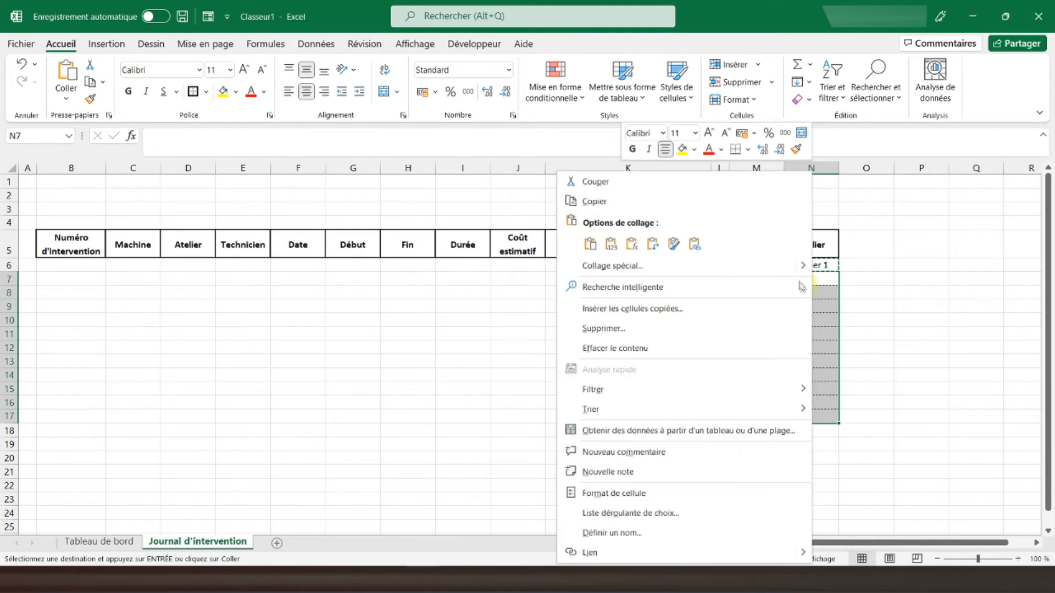
left_click(611, 245)
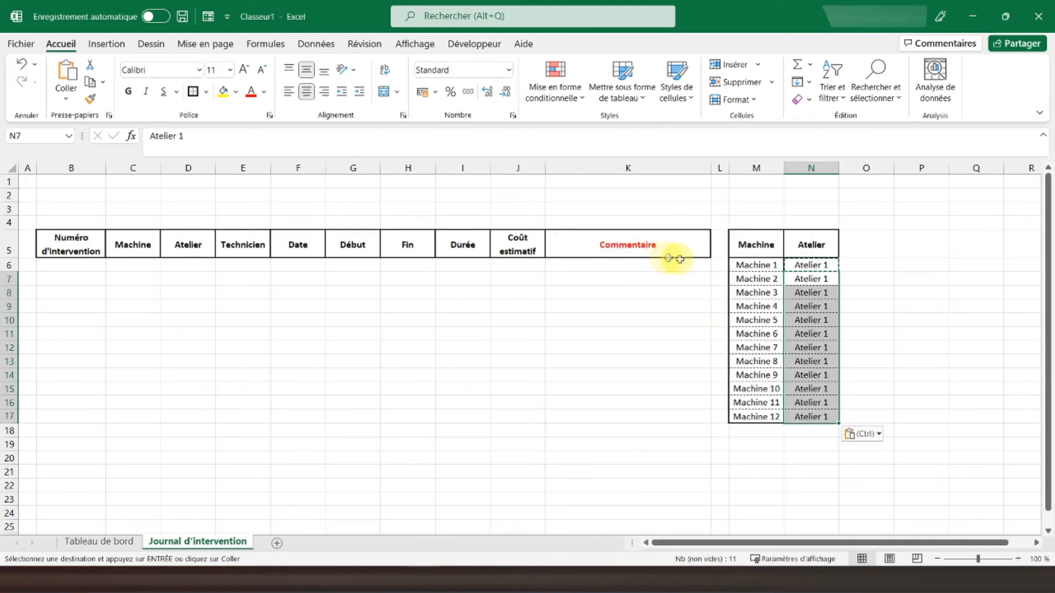
Step: Change the workshop of Machine 4 to Machine 9 in N9:N14 to "Atelier 2"
left_click(811, 280)
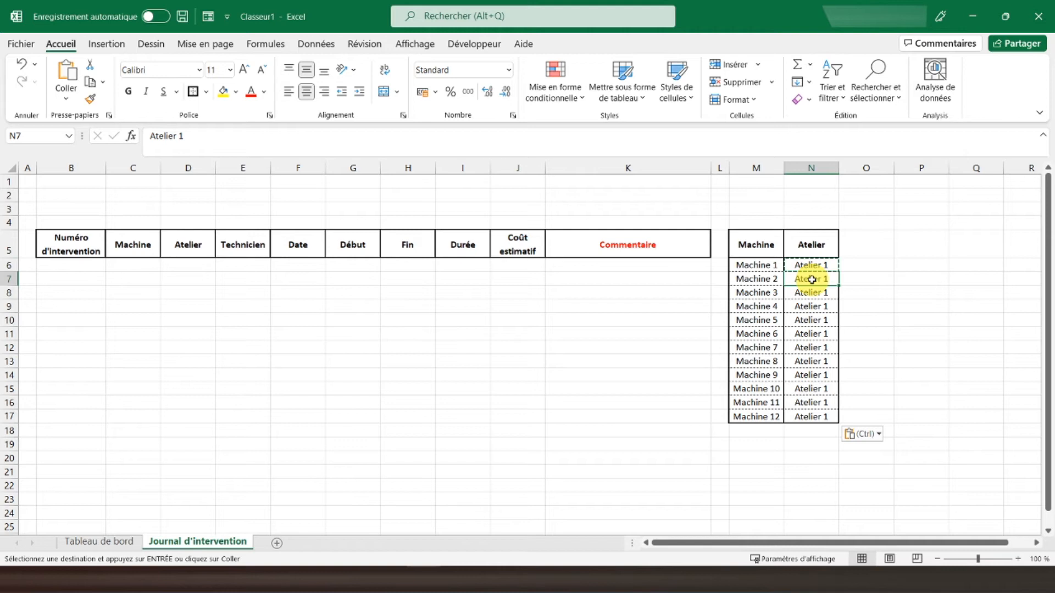
left_click(810, 306)
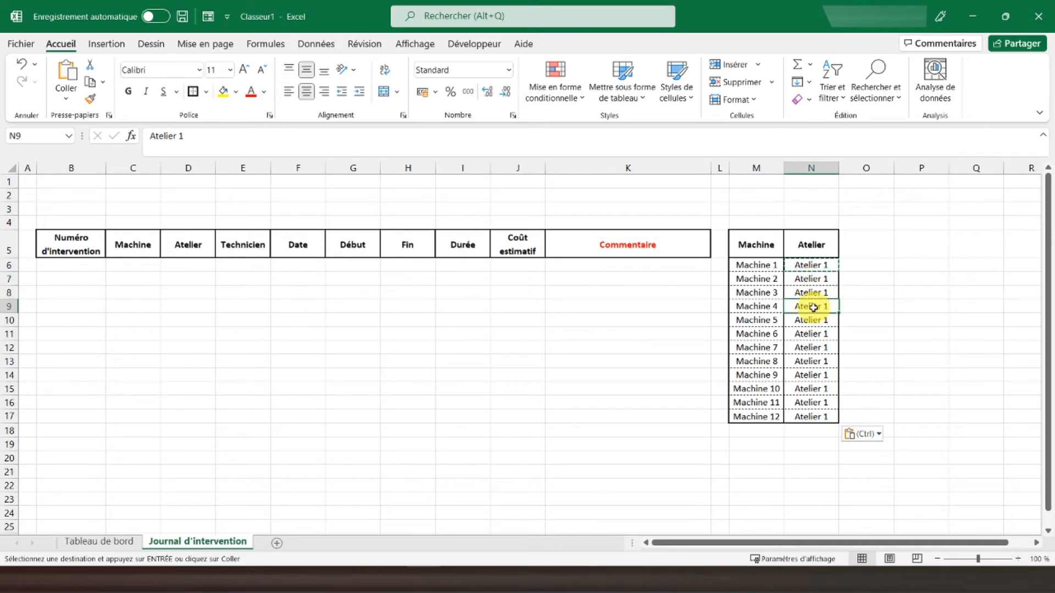
double_click(392, 138)
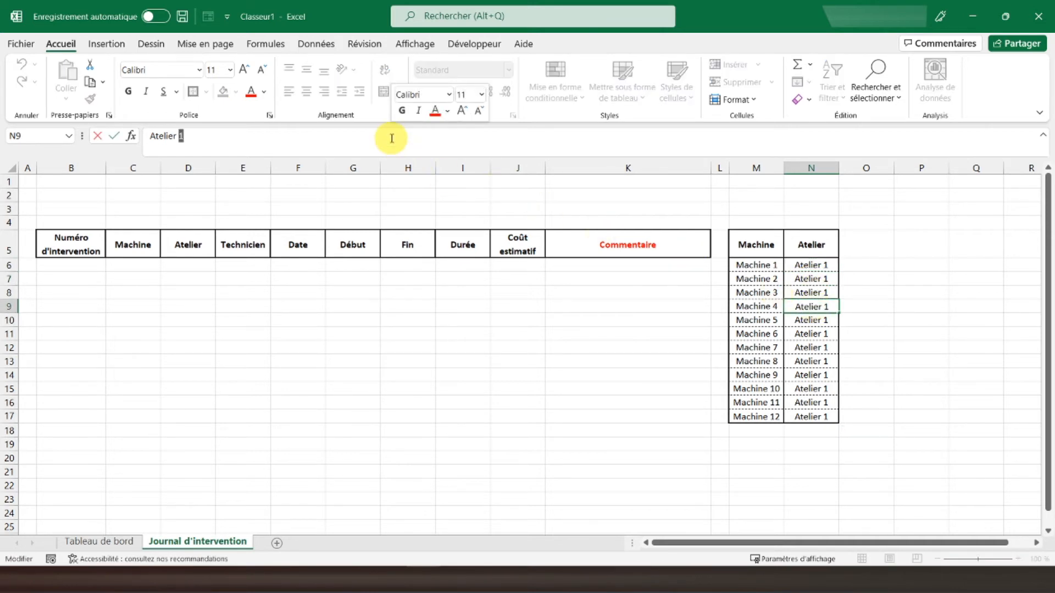
type("2")
key("Return")
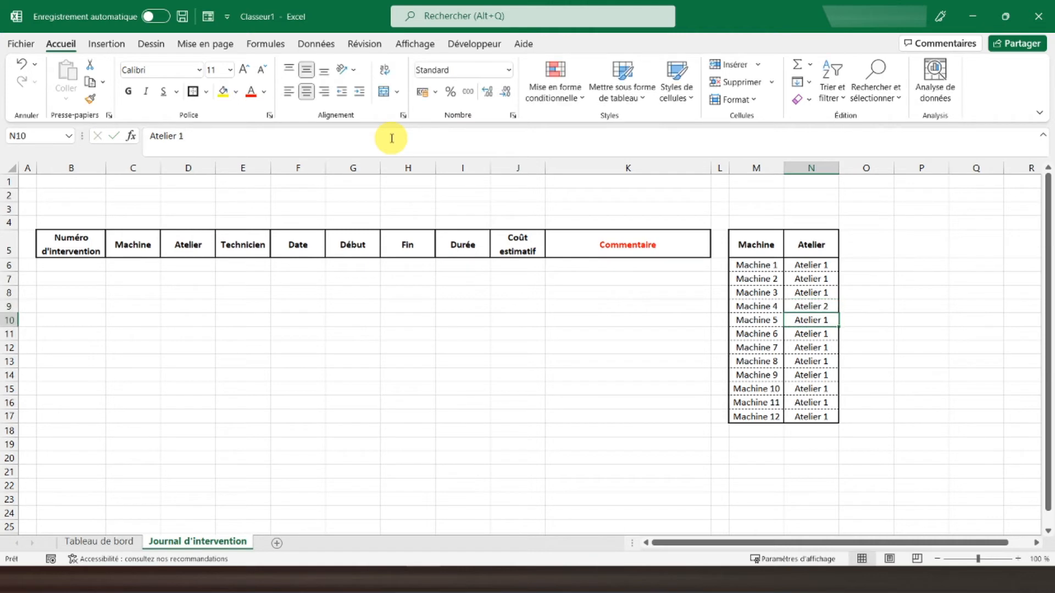
type("2")
key("Return")
double_click(392, 138)
type("2")
key("Return")
double_click(392, 138)
type("2")
key("Return")
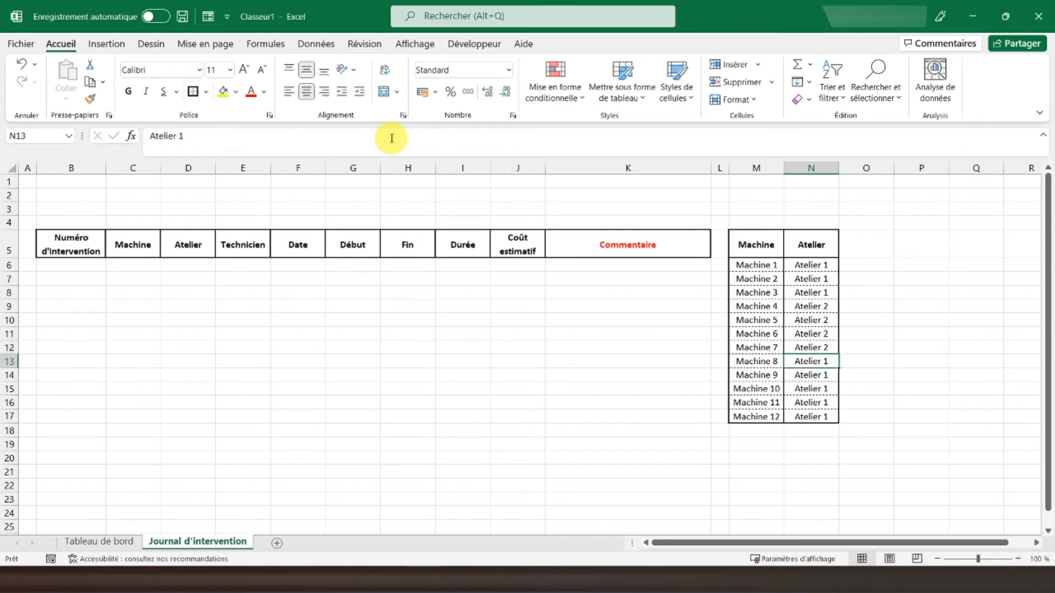
type("2")
key("Return")
double_click(391, 137)
type("2")
key("Return")
Step: Change the workshop of Machine 10 to Machine 12 in N15:N17 to "Atelier 3"
double_click(392, 137)
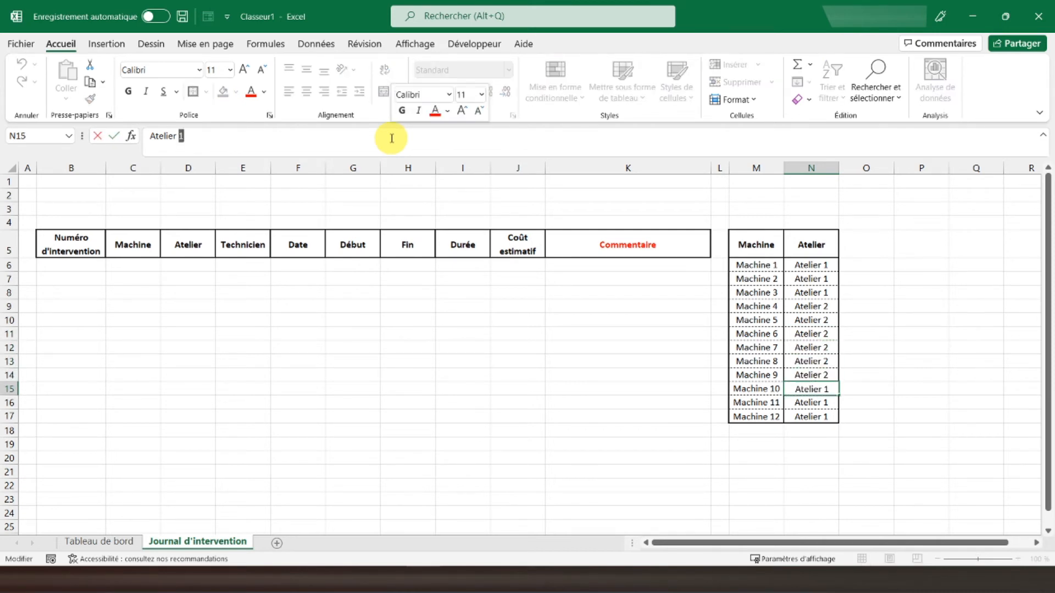
type("3")
key("Return")
double_click(391, 138)
type("3")
key("Return")
left_click(391, 138)
double_click(392, 138)
type("3")
key("Return")
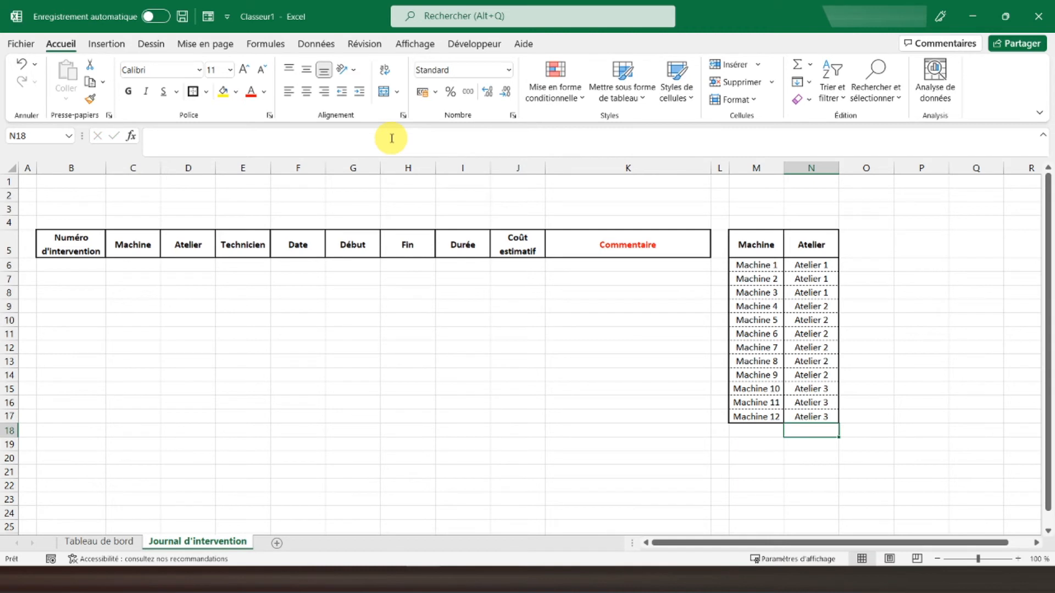
Step: Set the width of column O to 3 as a spacer beside the Atelier list
left_click(878, 249)
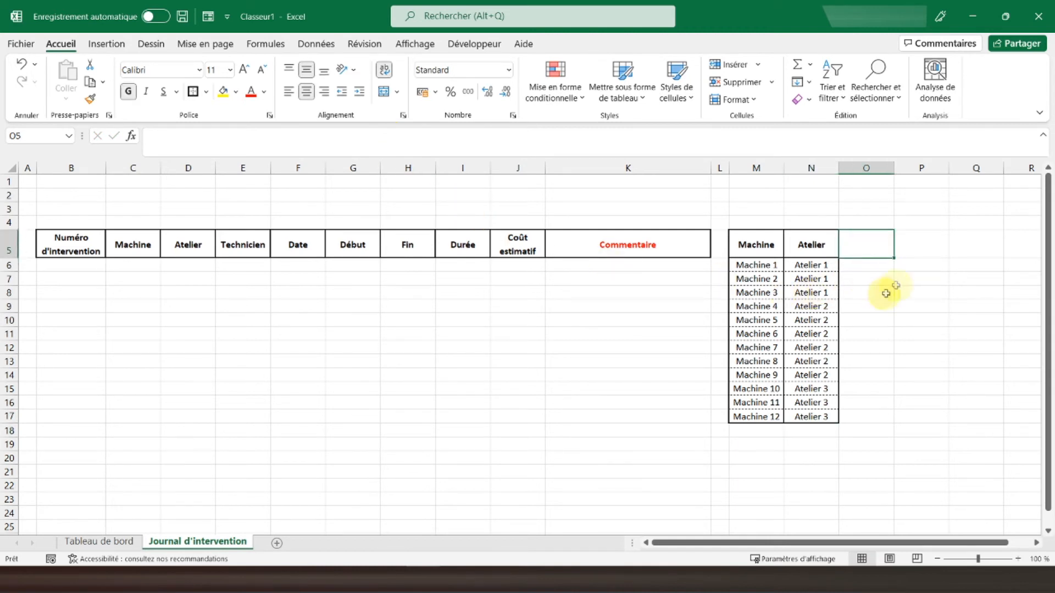
left_click(859, 172)
right_click(860, 171)
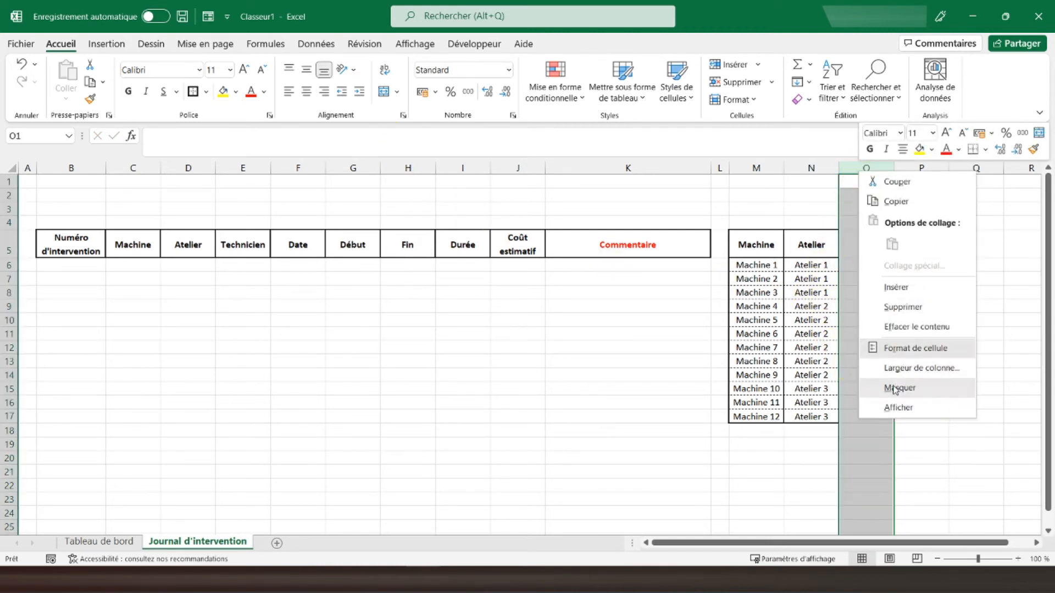
left_click(902, 367)
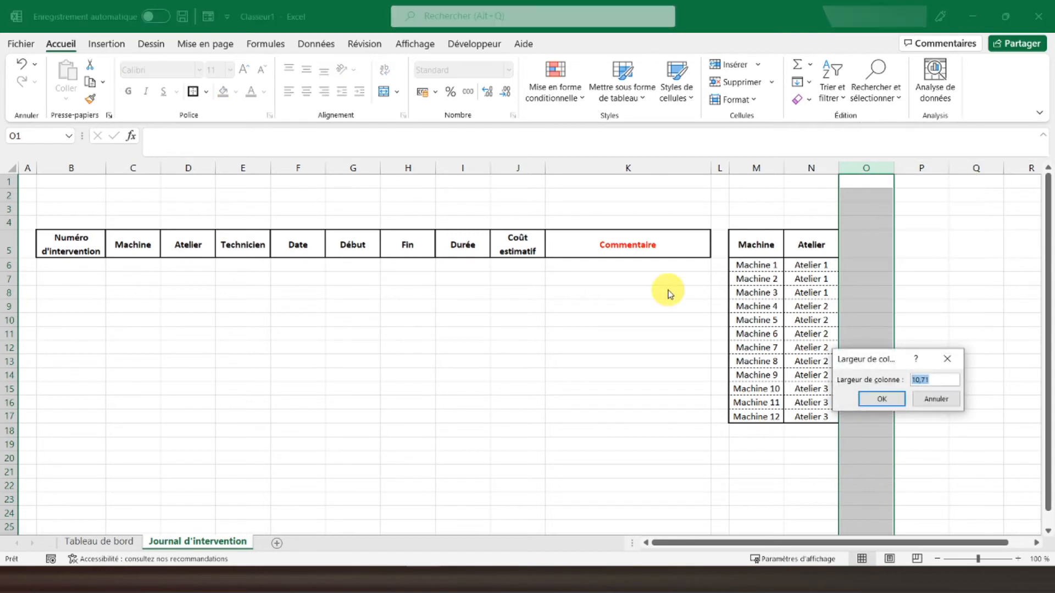
type("3")
key("Return")
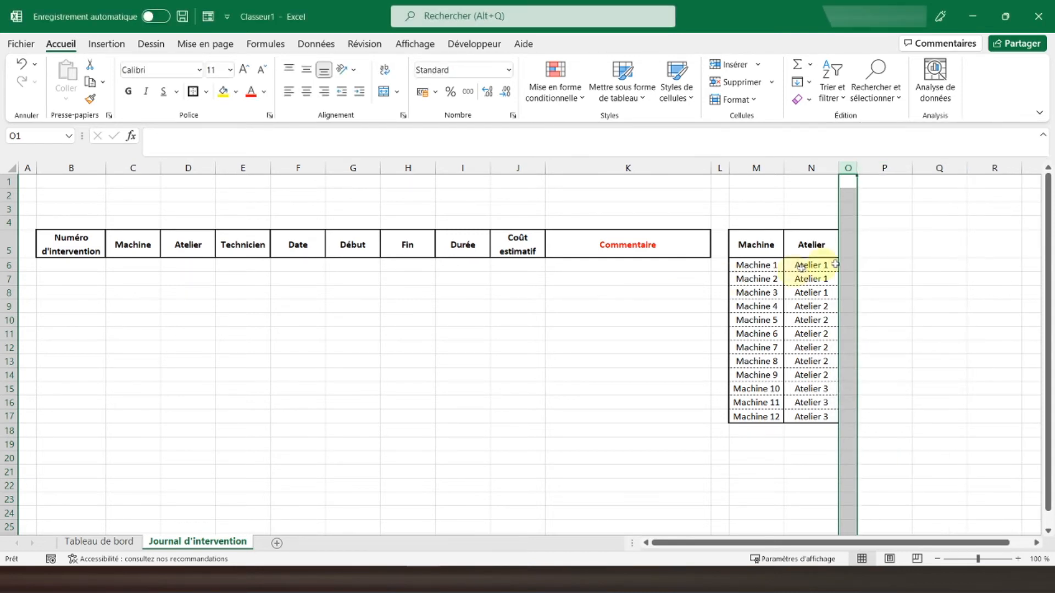
Step: Enter the header "Liste technicien" in P5 and copy the formatting of N5:N17 onto P5:P17
left_click(880, 242)
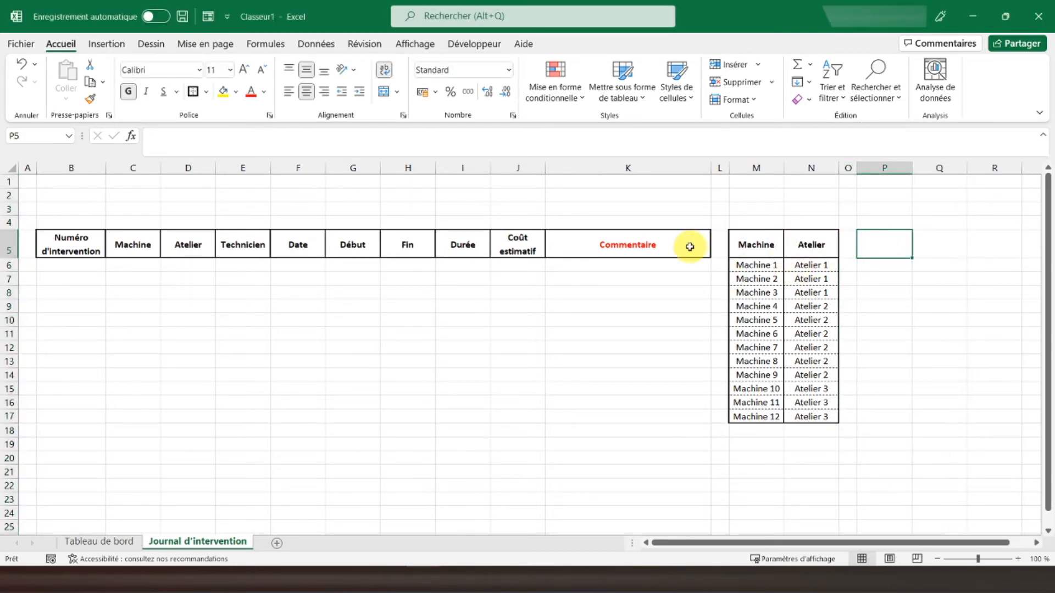
type("Liste te")
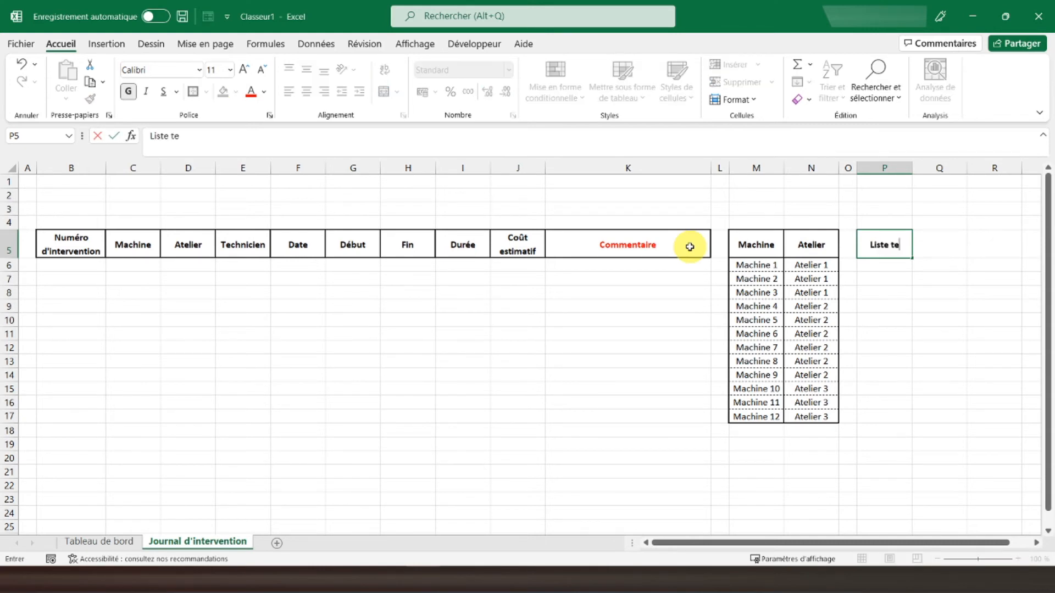
type("chnicien")
key("Return")
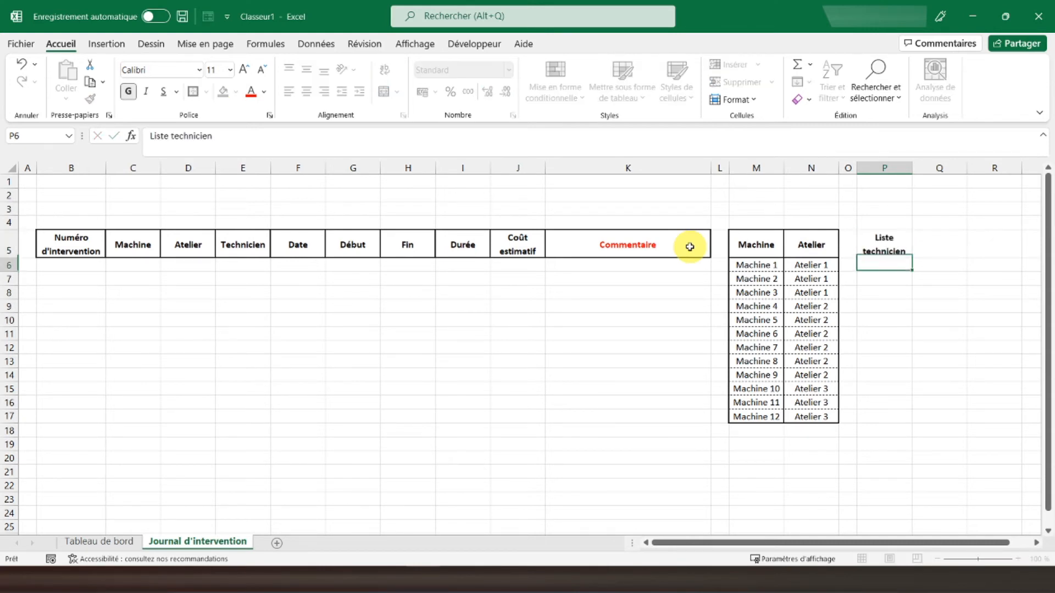
left_click_drag(798, 242, 812, 417)
left_click(90, 104)
left_click(875, 243)
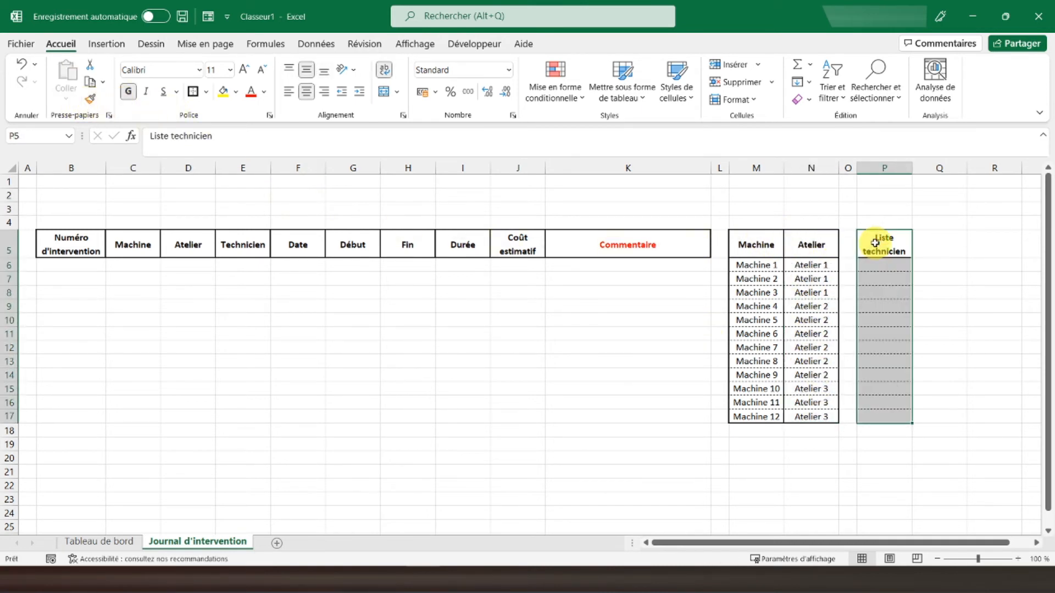
Step: Remove all borders from the surplus technician rows P10:P17
left_click(876, 265)
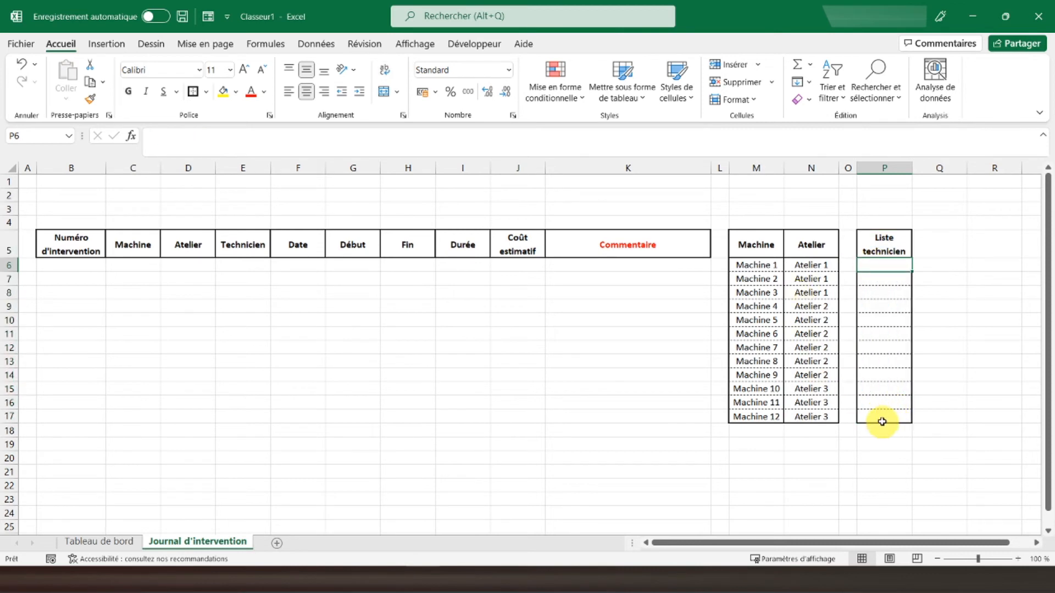
left_click_drag(881, 417, 885, 321)
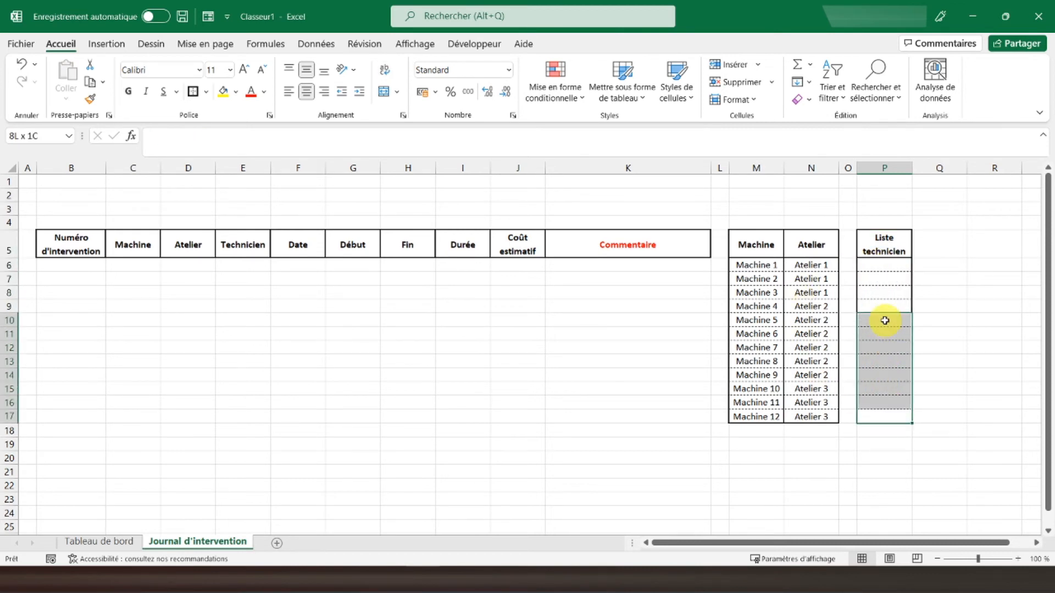
left_click(207, 98)
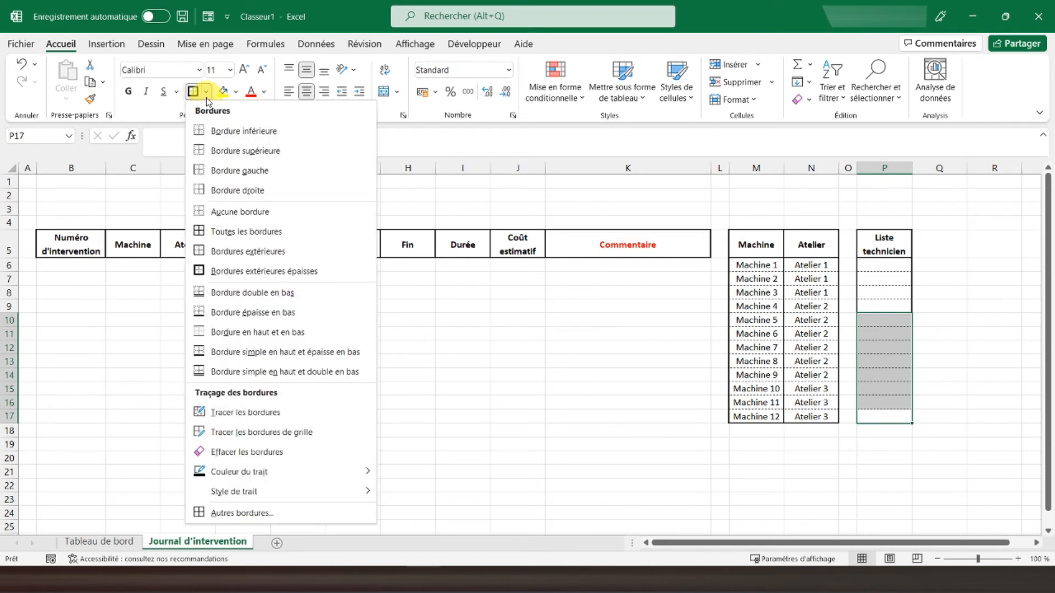
left_click(225, 209)
left_click(953, 334)
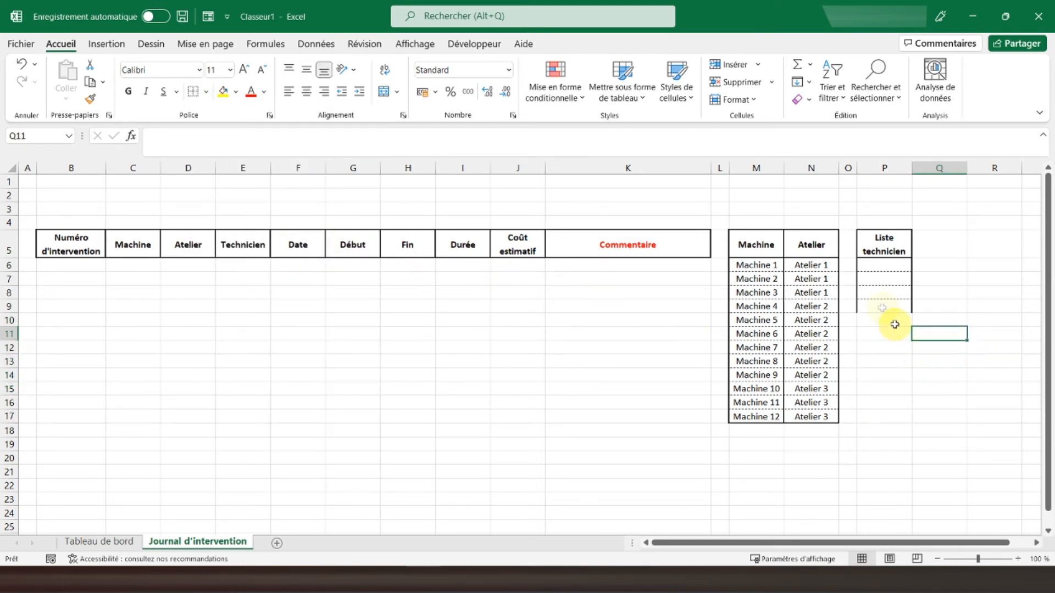
Step: Apply outside borders around the shortened technician list P5:P9
left_click_drag(877, 244, 877, 308)
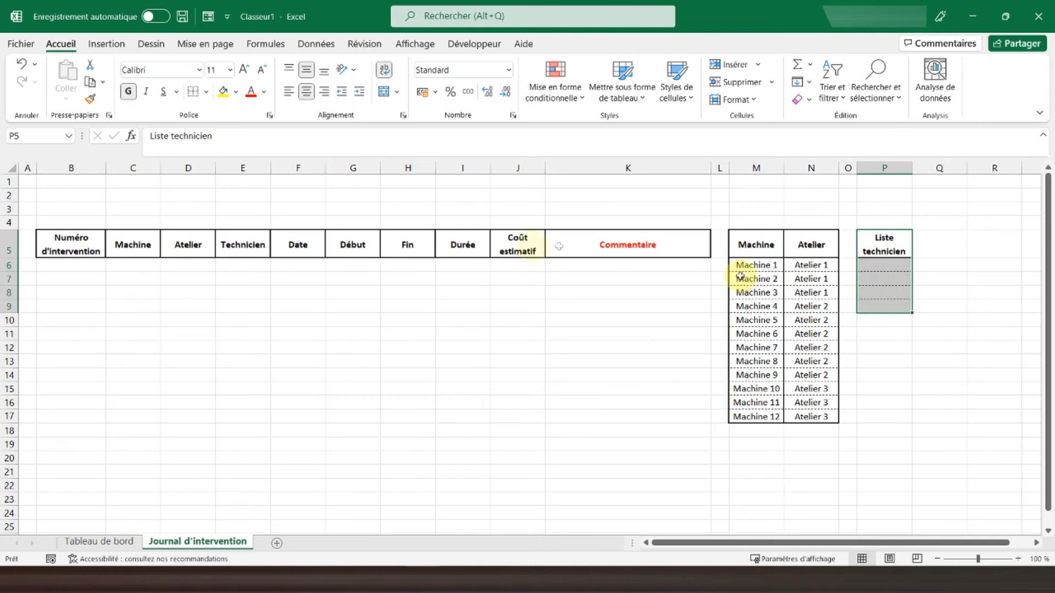
left_click(210, 95)
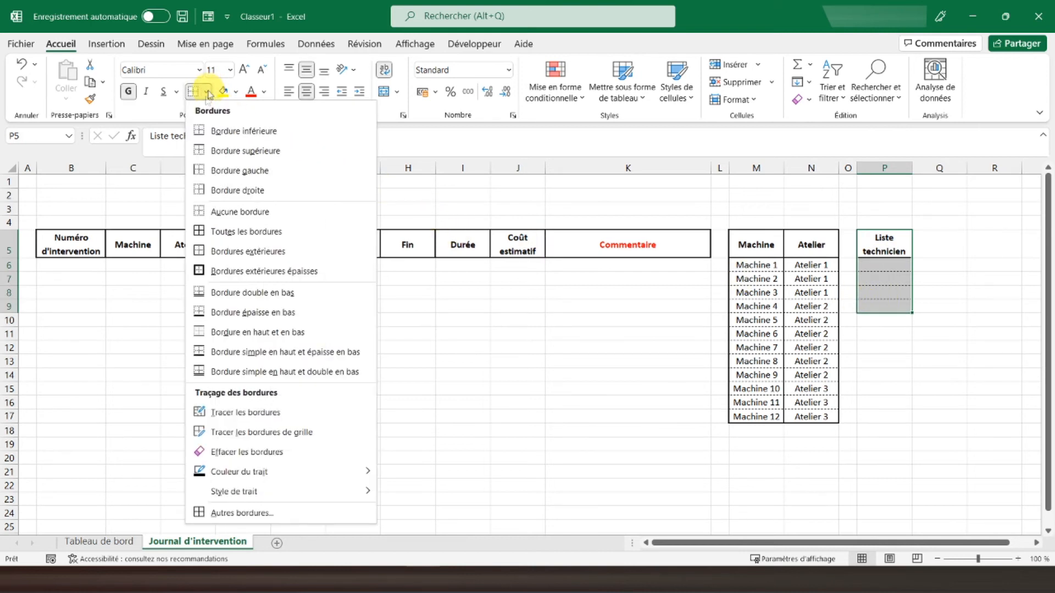
left_click(226, 249)
Step: Enter "Technicien 1" in P6 and copy it to P7:P9
left_click(891, 268)
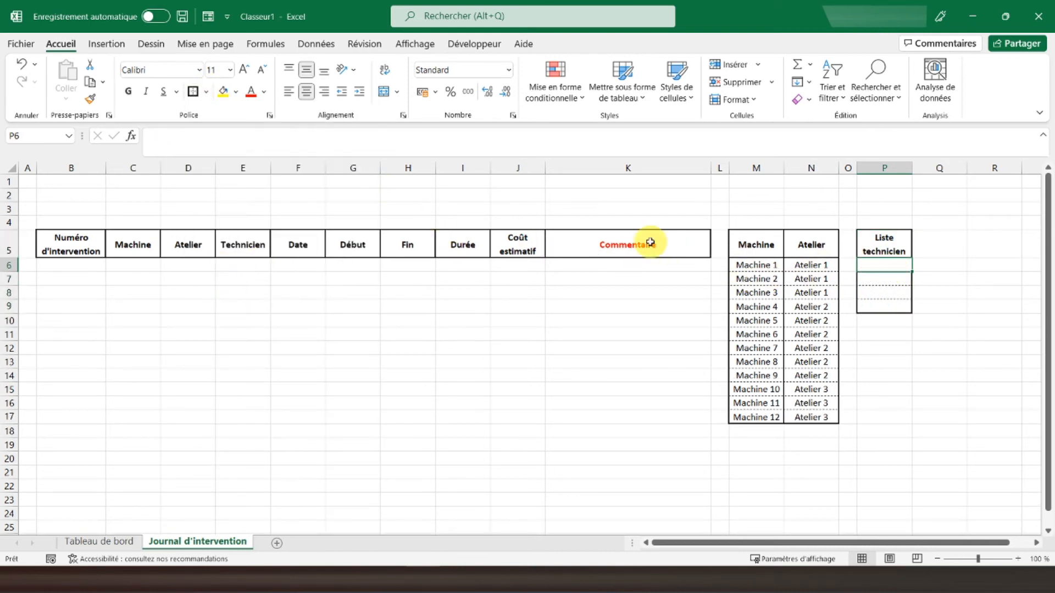
type("Techni")
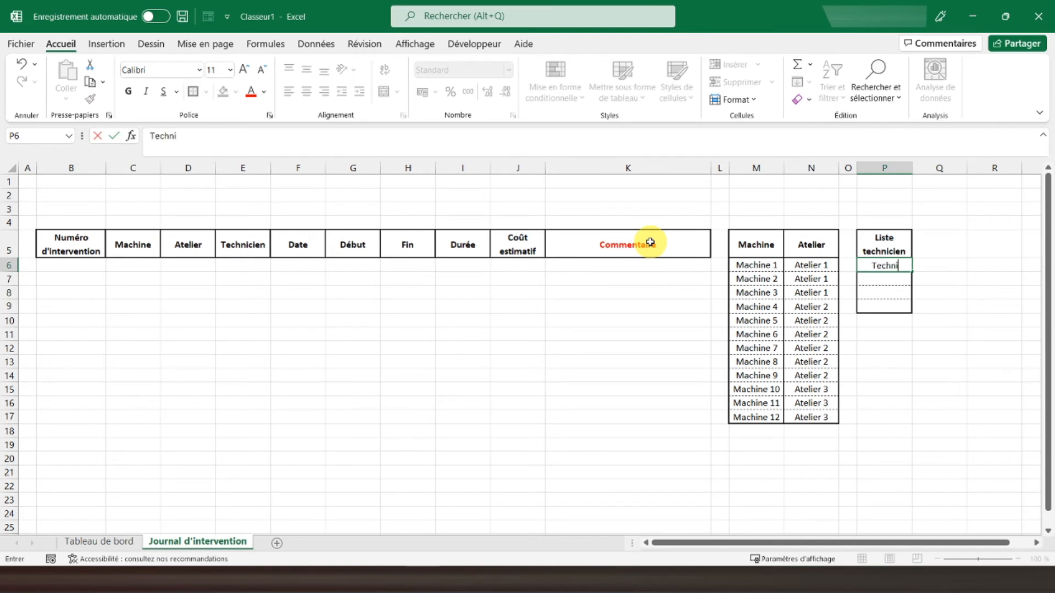
type("cien 1")
key("Return")
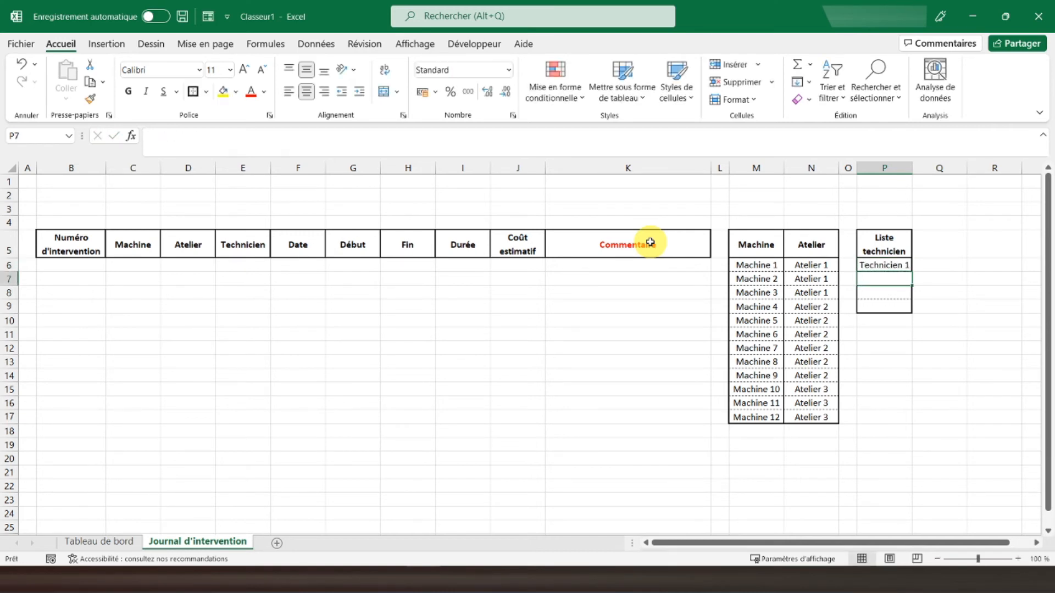
right_click(869, 266)
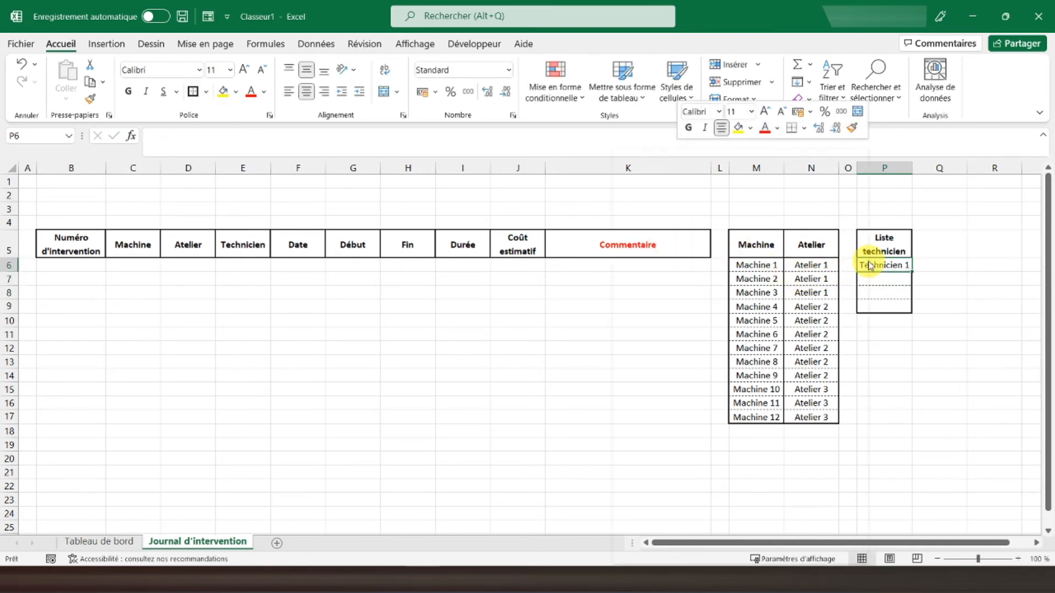
left_click(681, 181)
left_click_drag(888, 279, 892, 306)
right_click(891, 306)
left_click(691, 245)
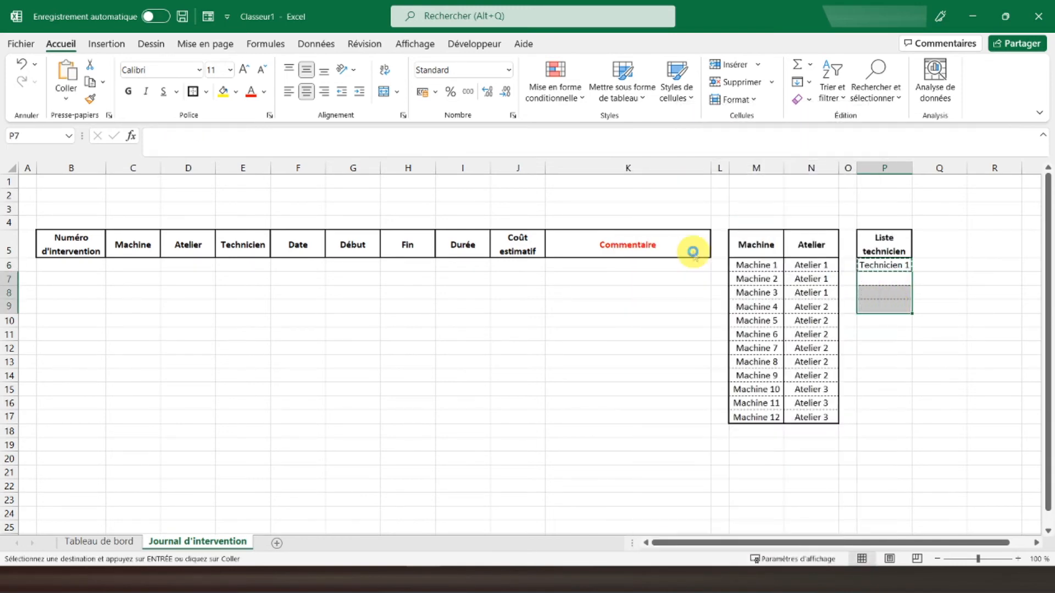
Step: Renumber the copied entries in P7:P9 as "Technicien 2", "Technicien 3" and "Technicien 4"
left_click(886, 277)
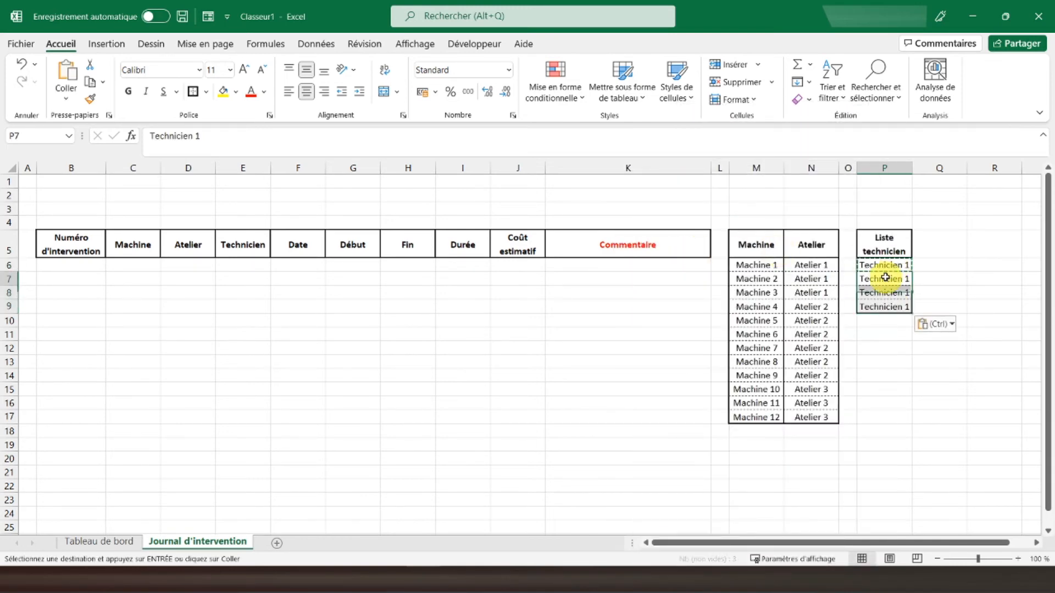
double_click(421, 139)
type("2")
key("Return")
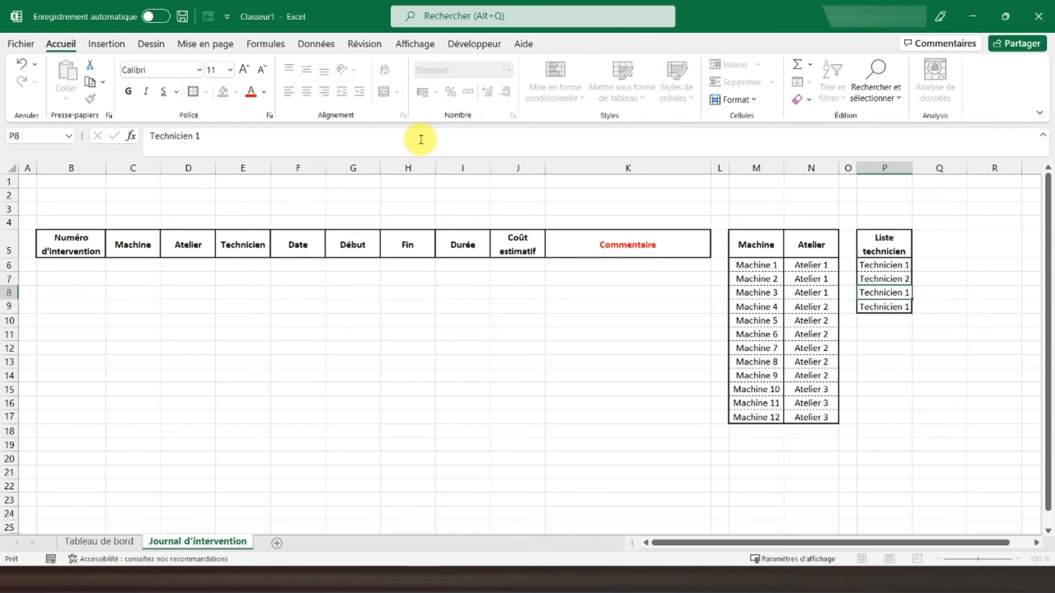
double_click(421, 139)
type("3")
key("Return")
double_click(420, 139)
type("4")
key("Return")
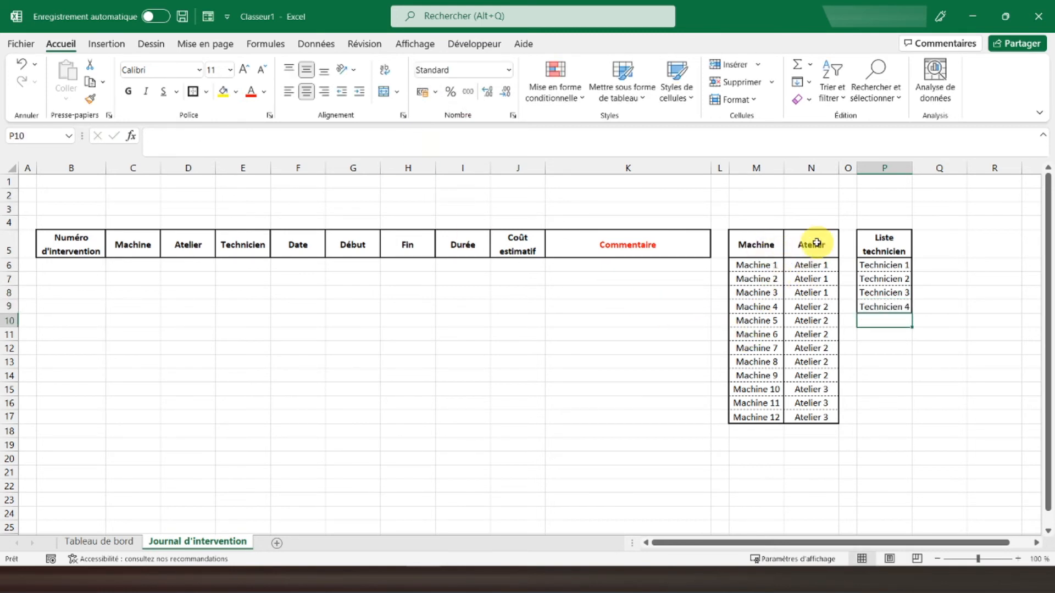
Step: Give the journal body B6:K100 outside borders with dotted inner borders and center its cell contents
left_click_drag(60, 264, 622, 224)
left_click_drag(624, 427, 636, 394)
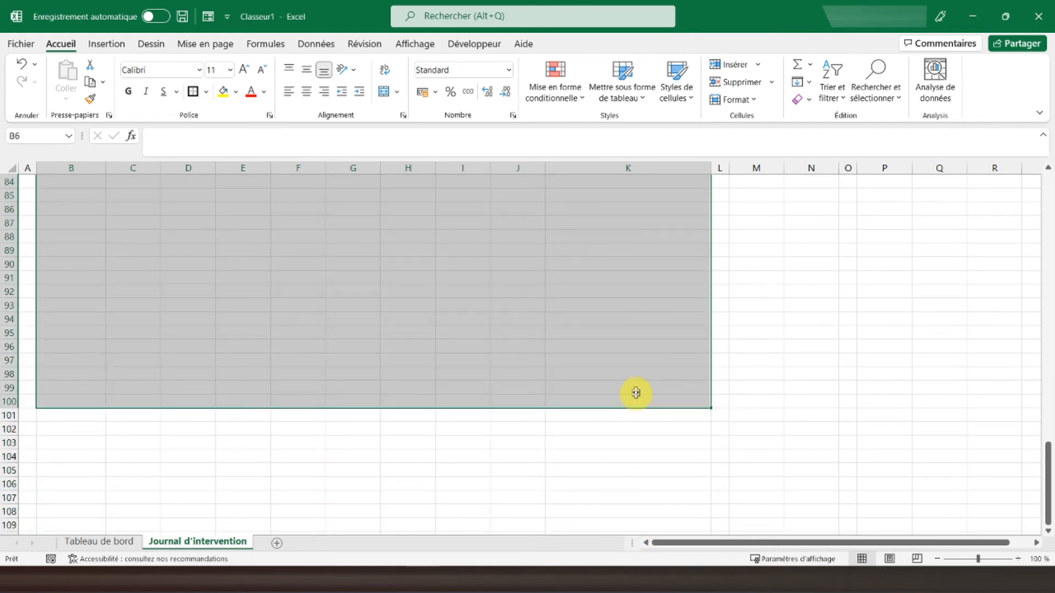
scroll(577, 309, "up", 7)
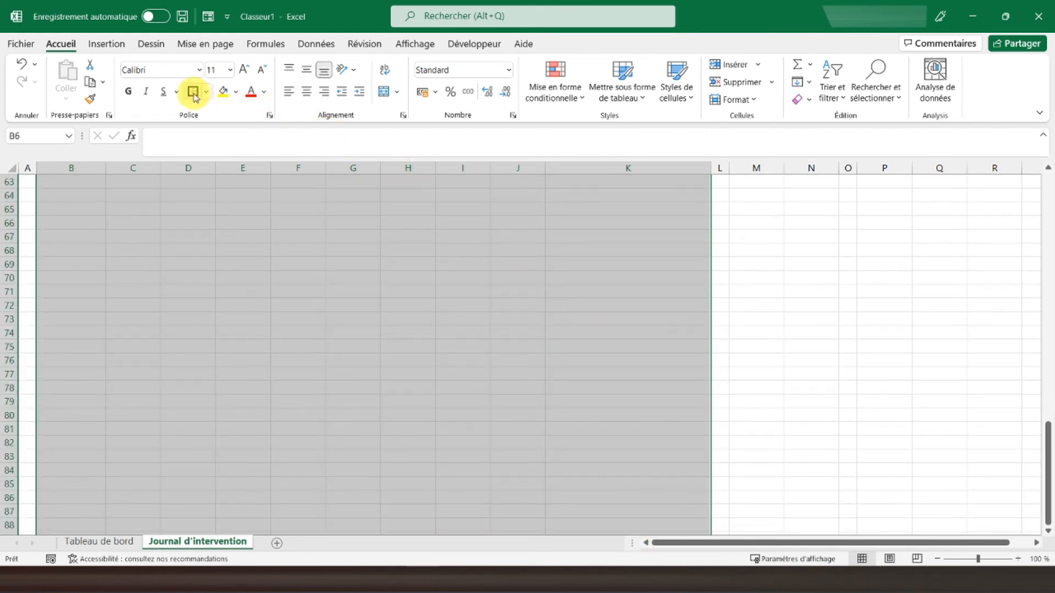
left_click(206, 92)
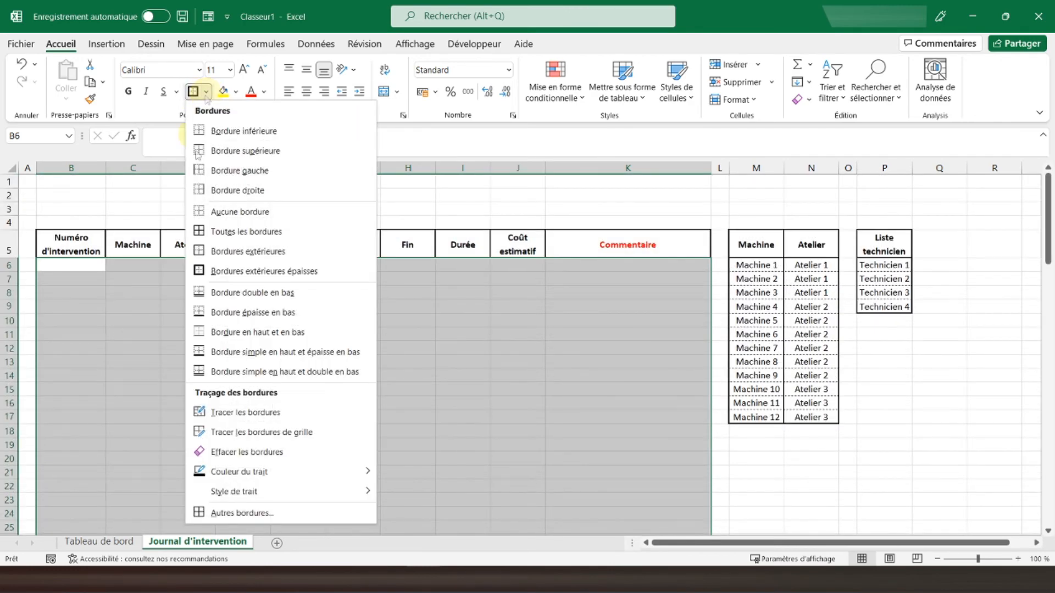
left_click(253, 514)
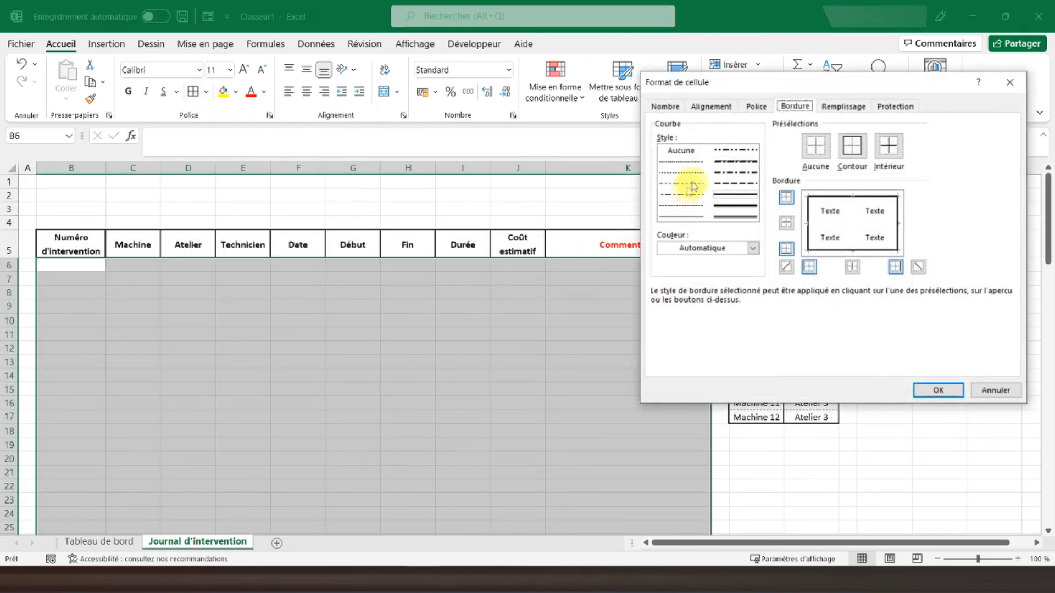
left_click(682, 161)
left_click(888, 146)
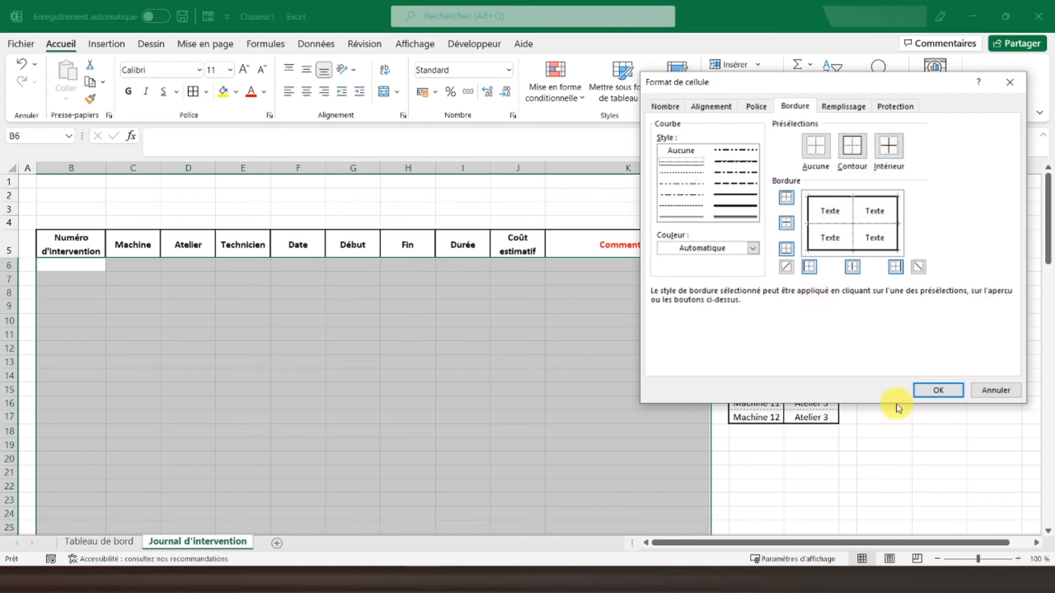
left_click(922, 392)
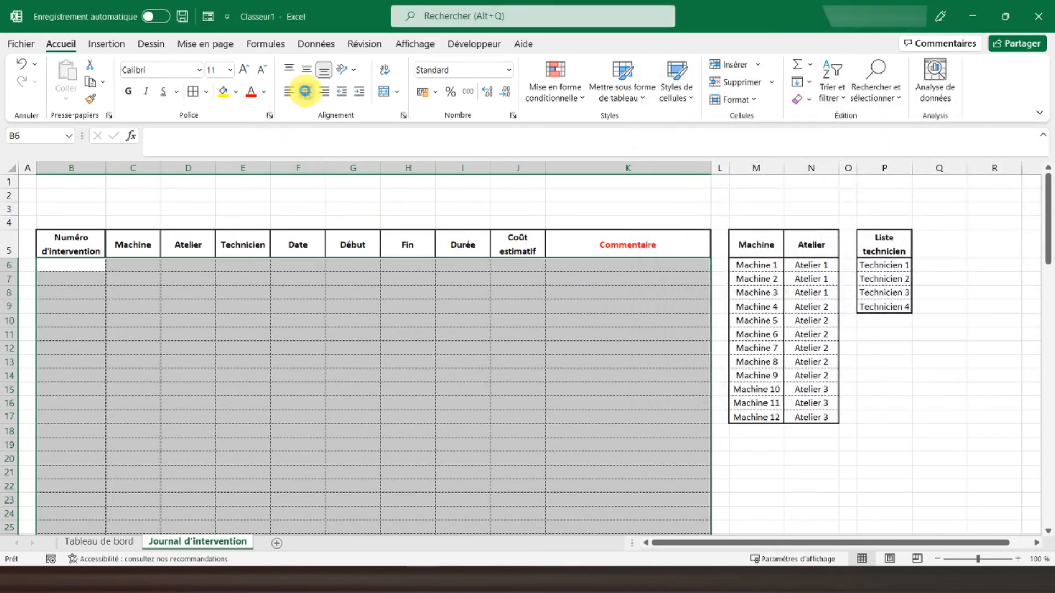
left_click(350, 281)
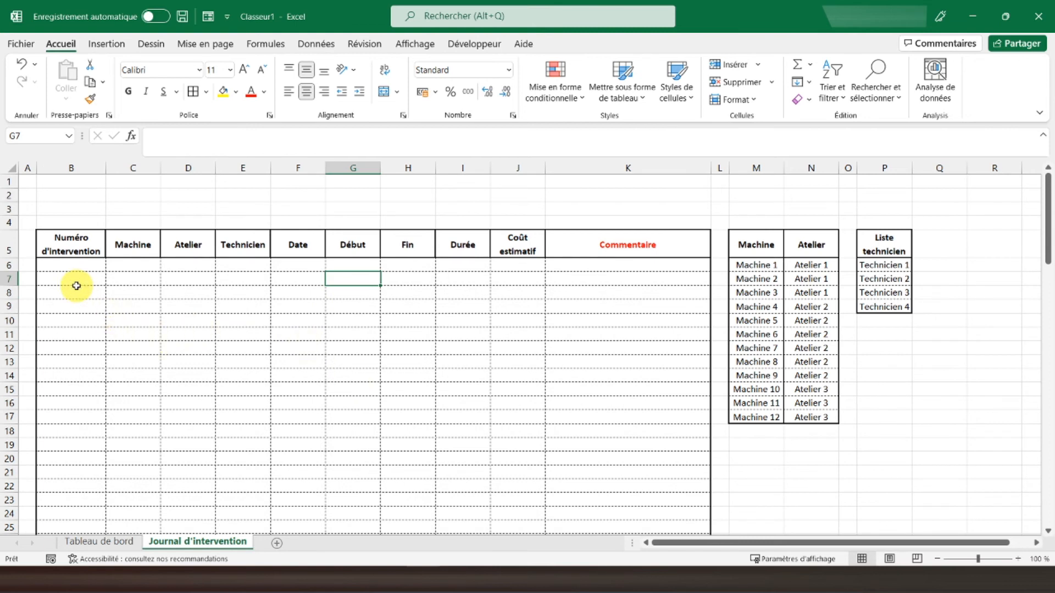
Step: Format the Date column F with the Date category, type *14/03/2012
left_click(280, 169)
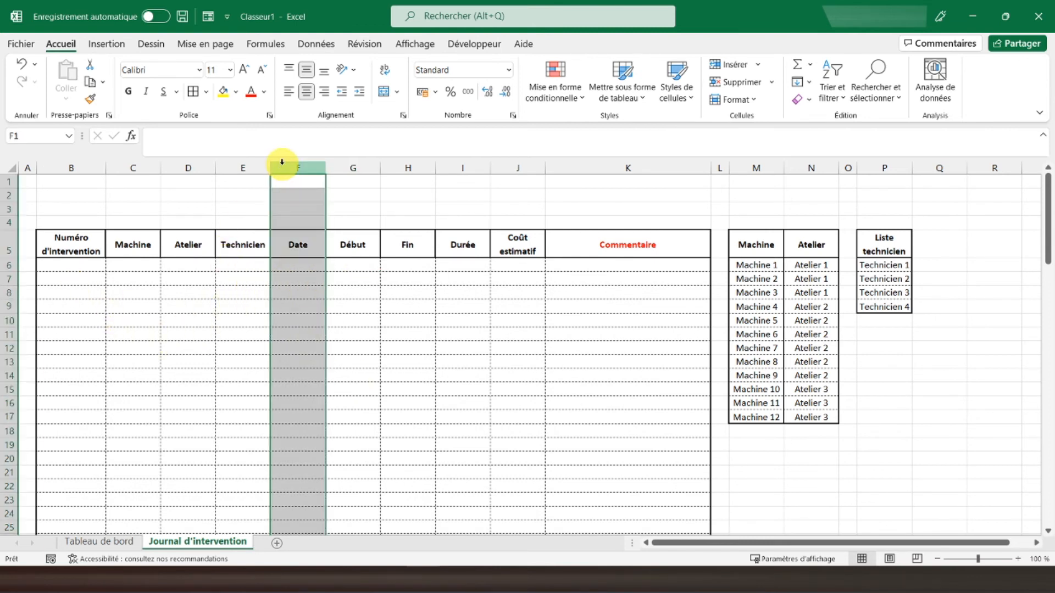
right_click(295, 296)
left_click(365, 476)
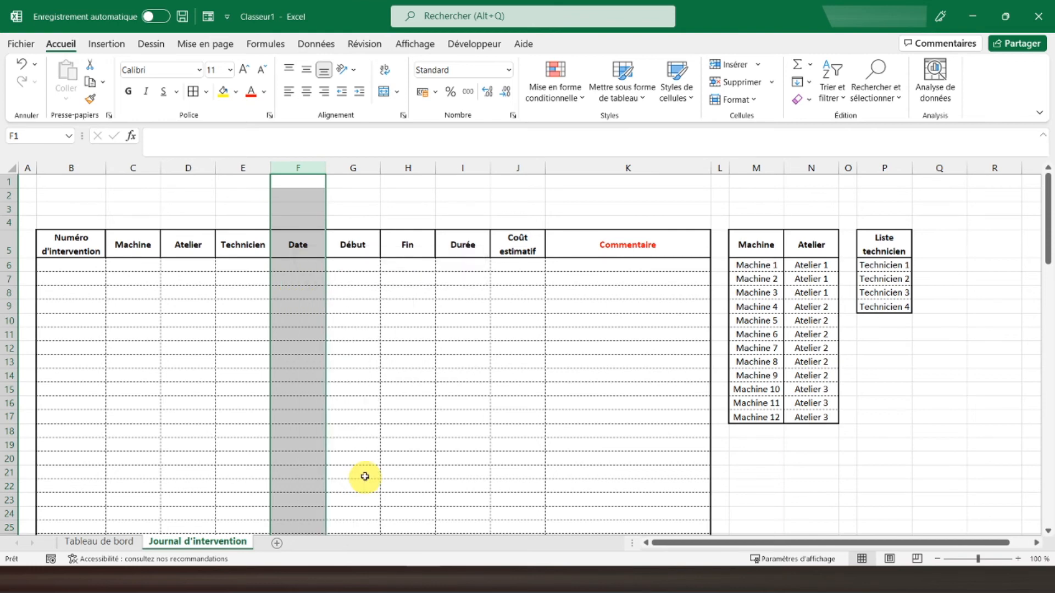
left_click(283, 263)
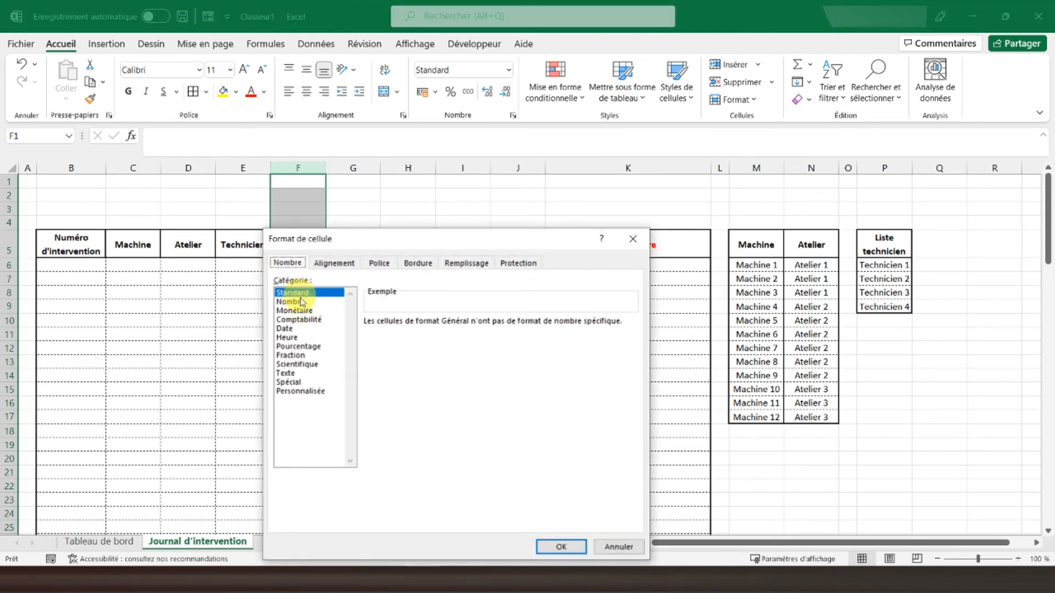
left_click(286, 329)
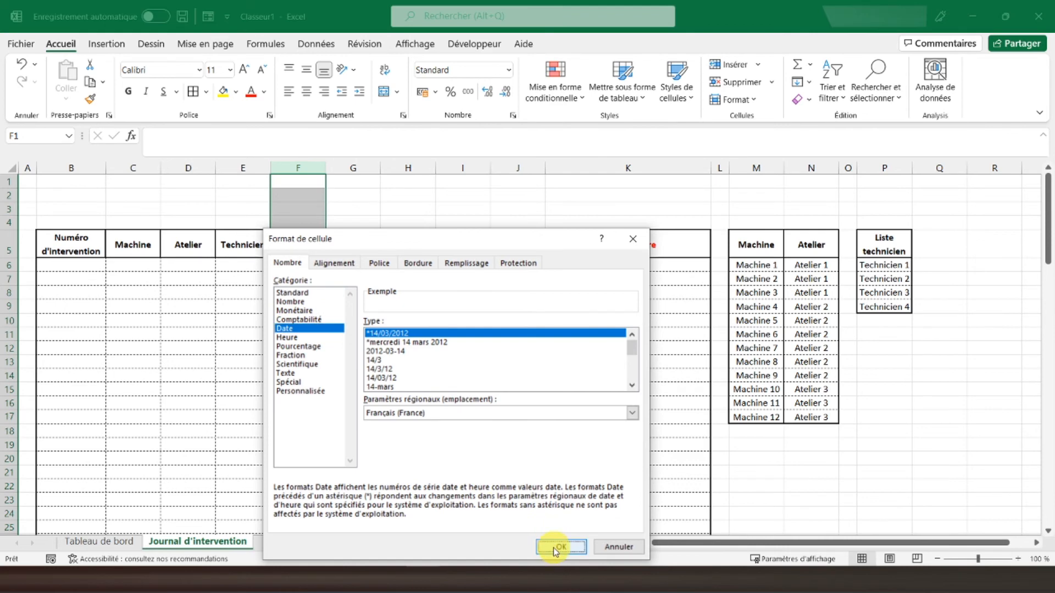
left_click(556, 549)
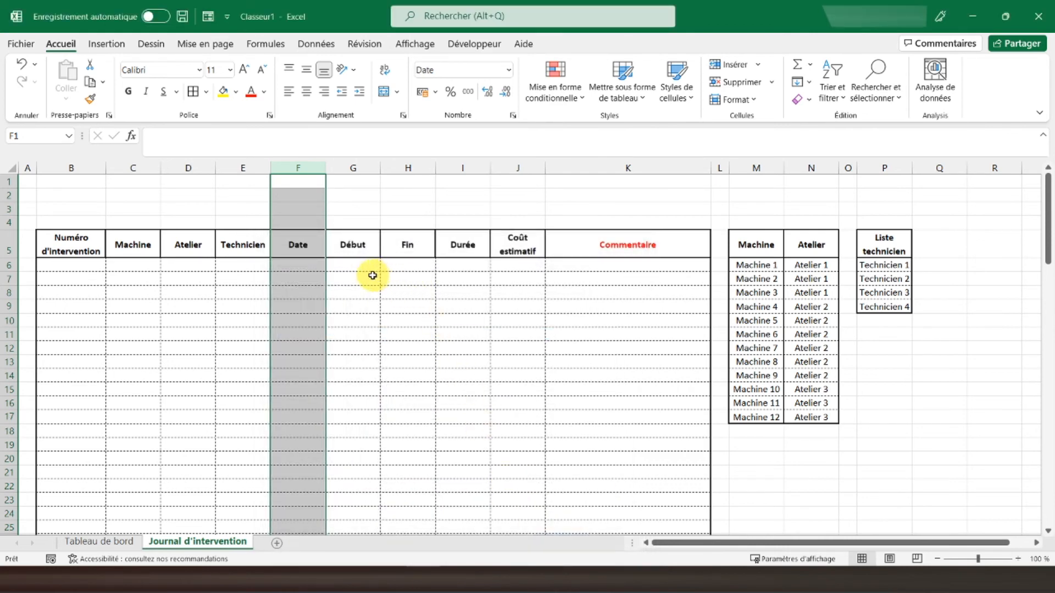
Step: Format the Début and Fin columns G:H with the Heure category, type 13:30
mouse_move(352, 167)
left_mouse_down()
mouse_move(401, 184)
mouse_move(408, 170)
left_mouse_up()
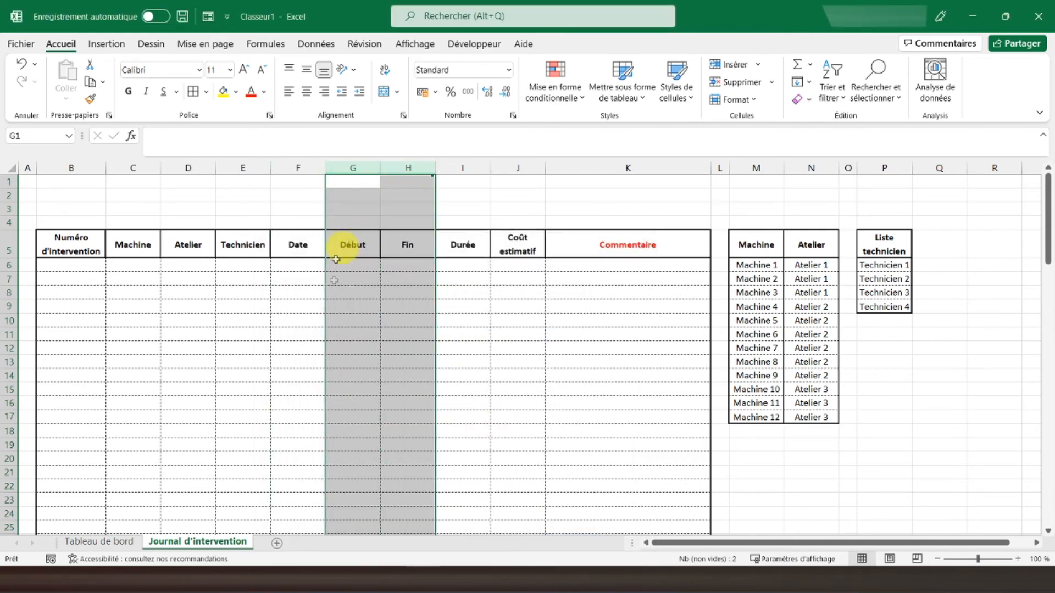
right_click(352, 272)
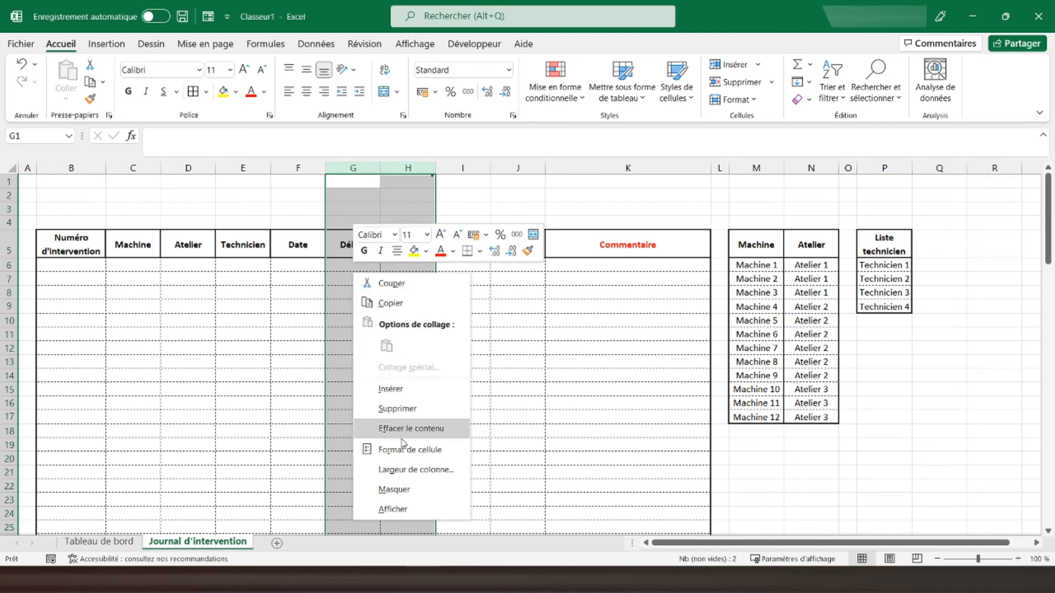
left_click(405, 450)
left_click(337, 338)
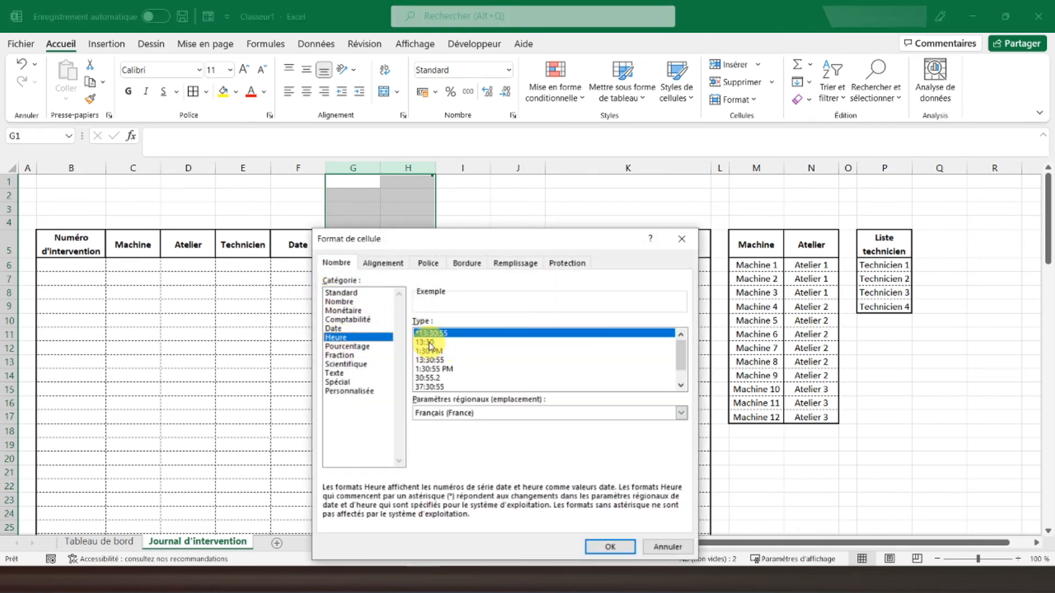
left_click(429, 343)
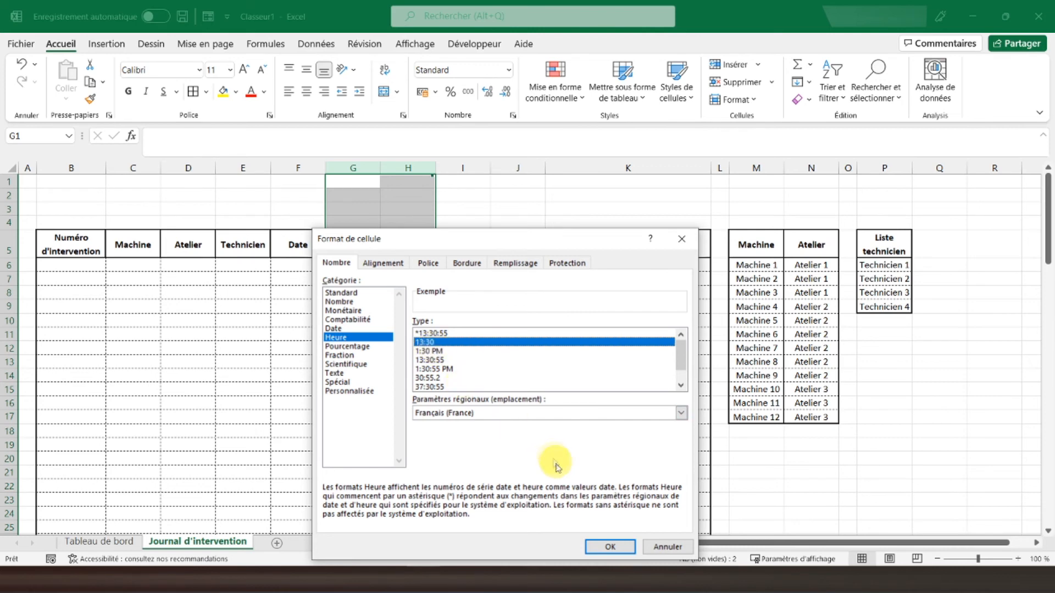
left_click(610, 547)
left_click(369, 275)
left_click(443, 269)
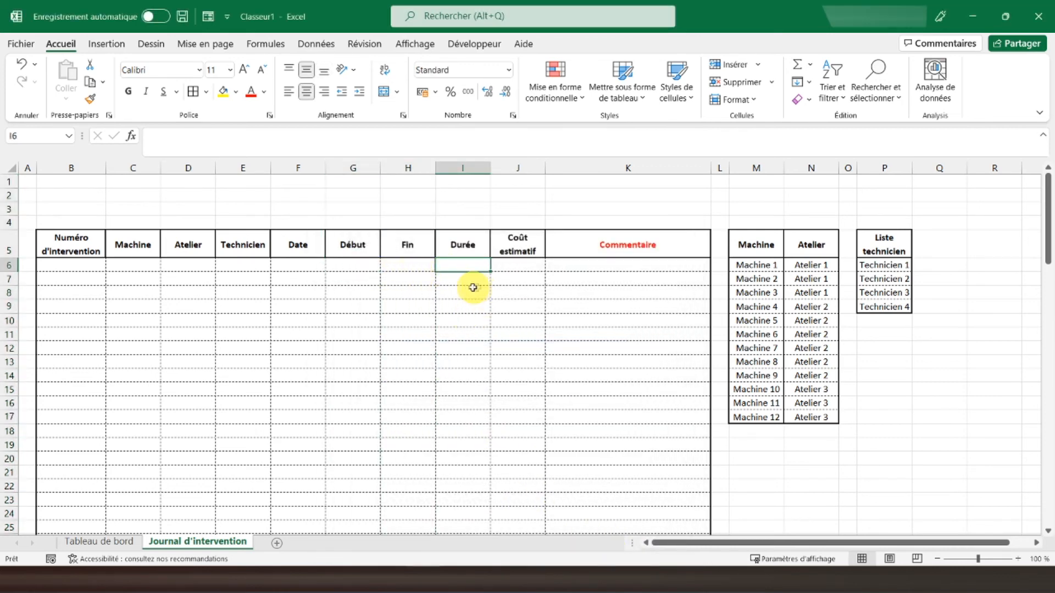
left_click(504, 269)
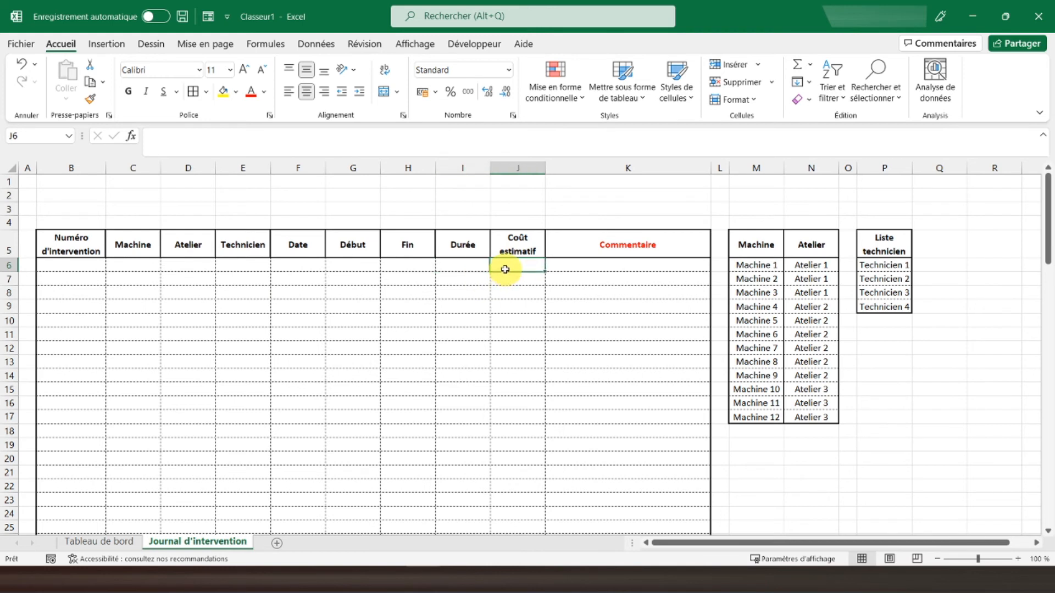
left_click(510, 168)
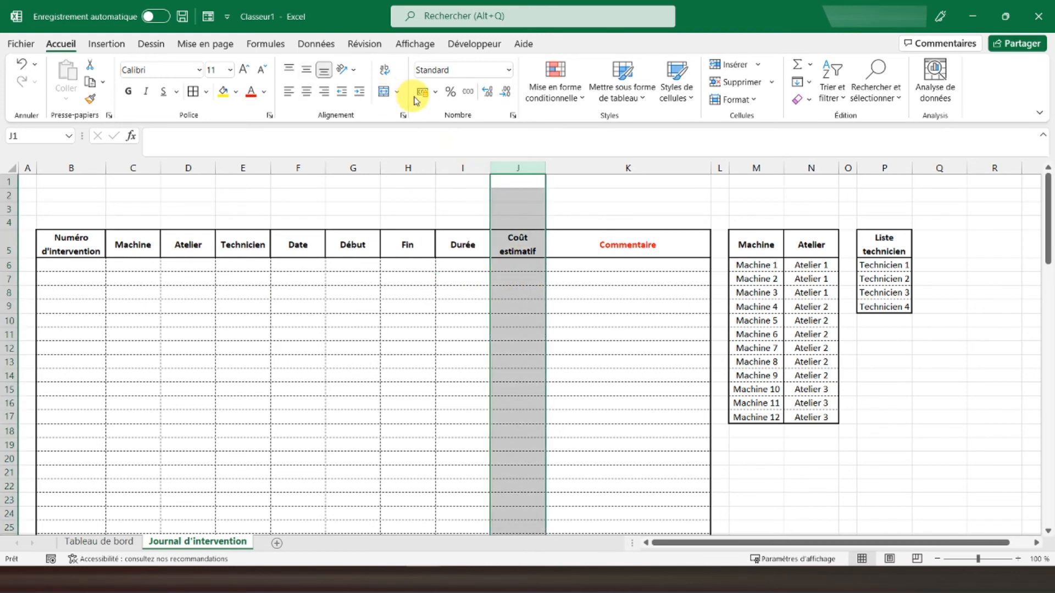
left_click(649, 259)
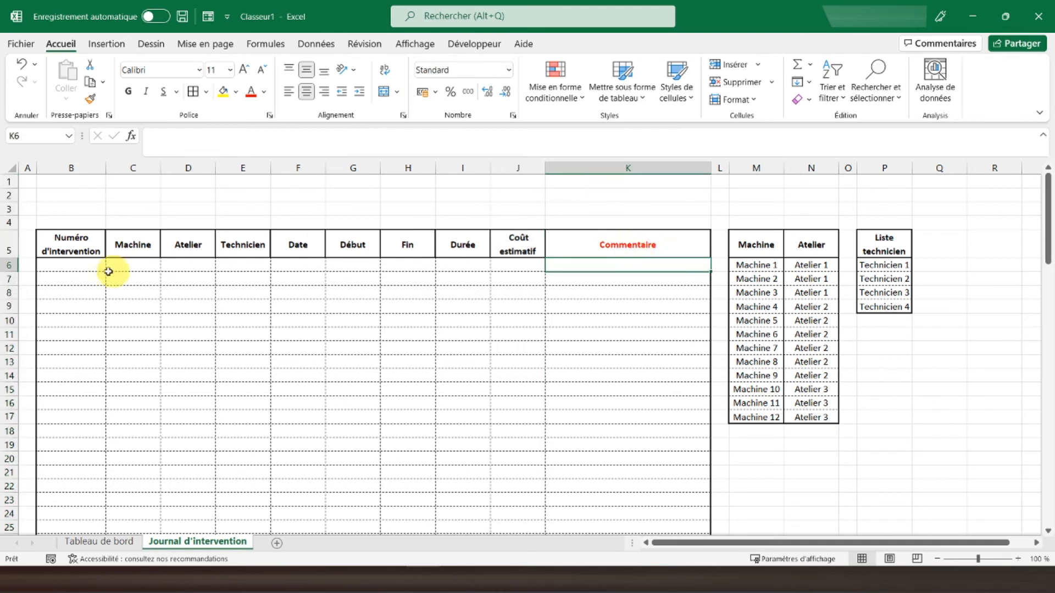
left_click(90, 269)
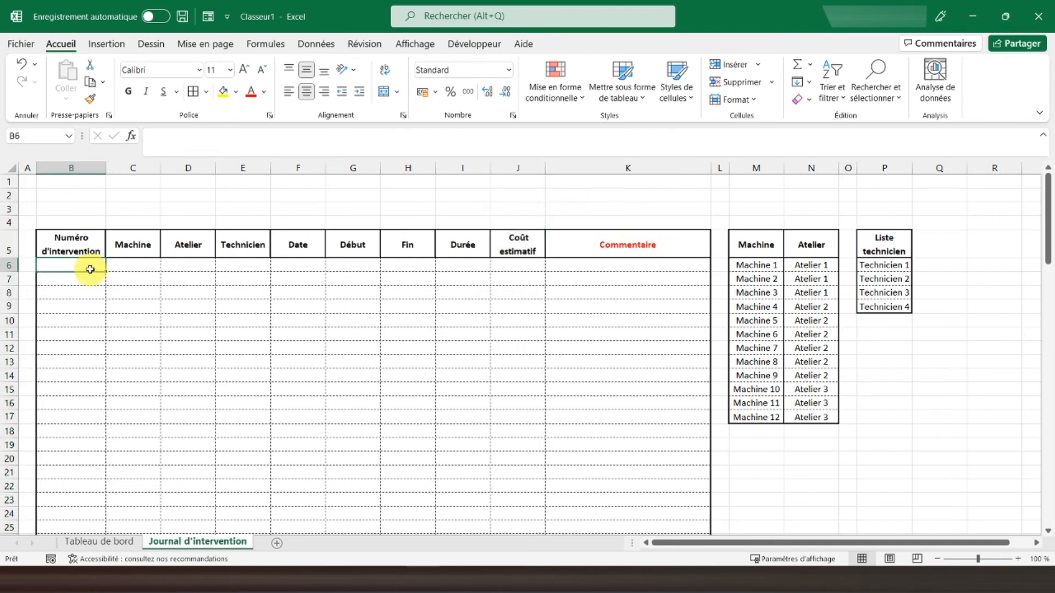
Step: Start data validation on the Machine column range C6:C100 and allow only values of type Liste
left_click(123, 264)
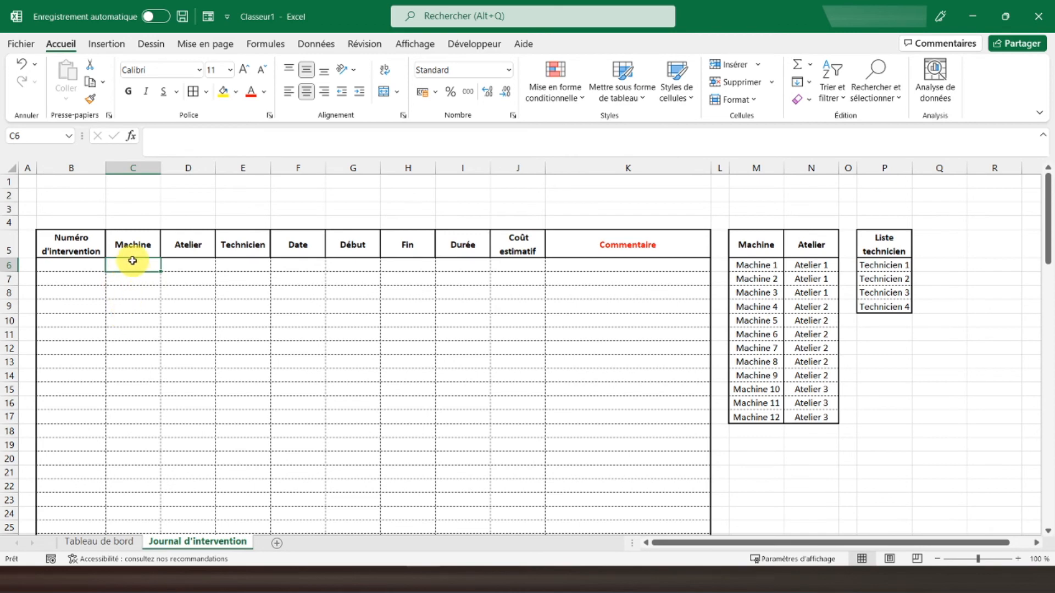
scroll(132, 260, "down", 20)
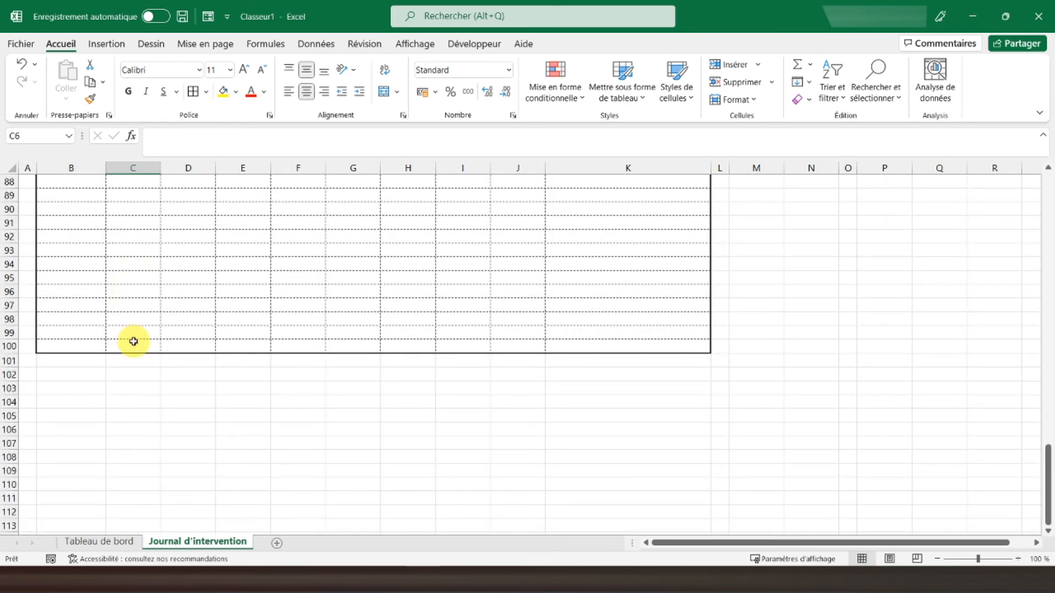
left_click_drag(133, 341, 134, 265)
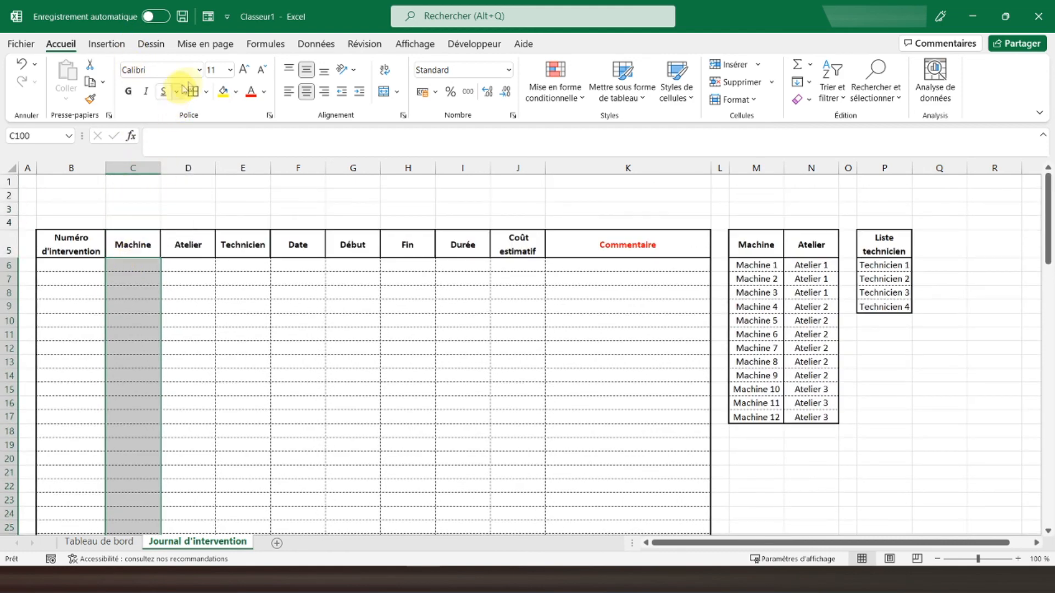
left_click(316, 50)
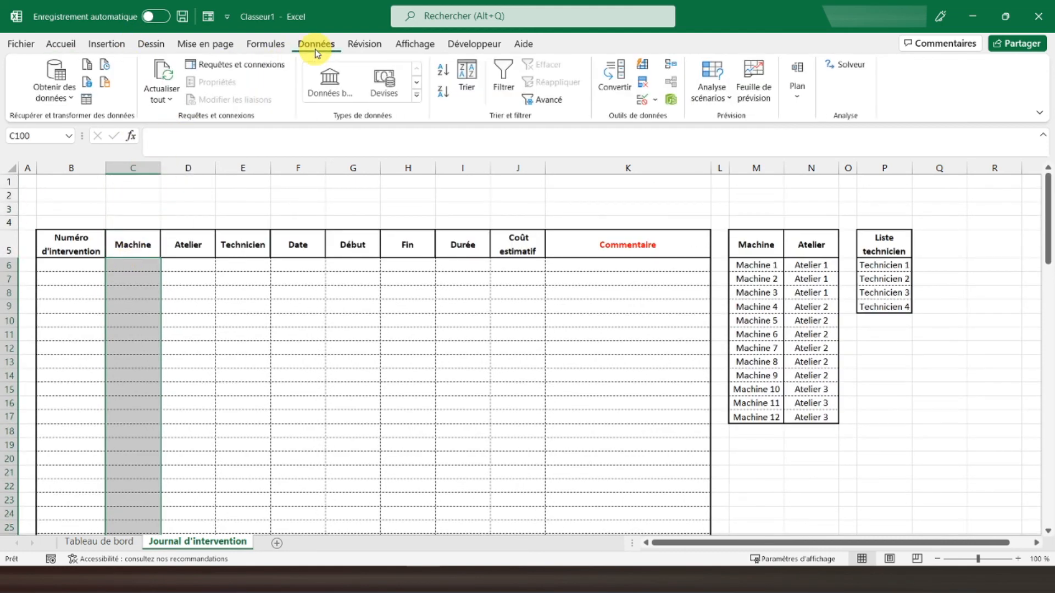
left_click(643, 100)
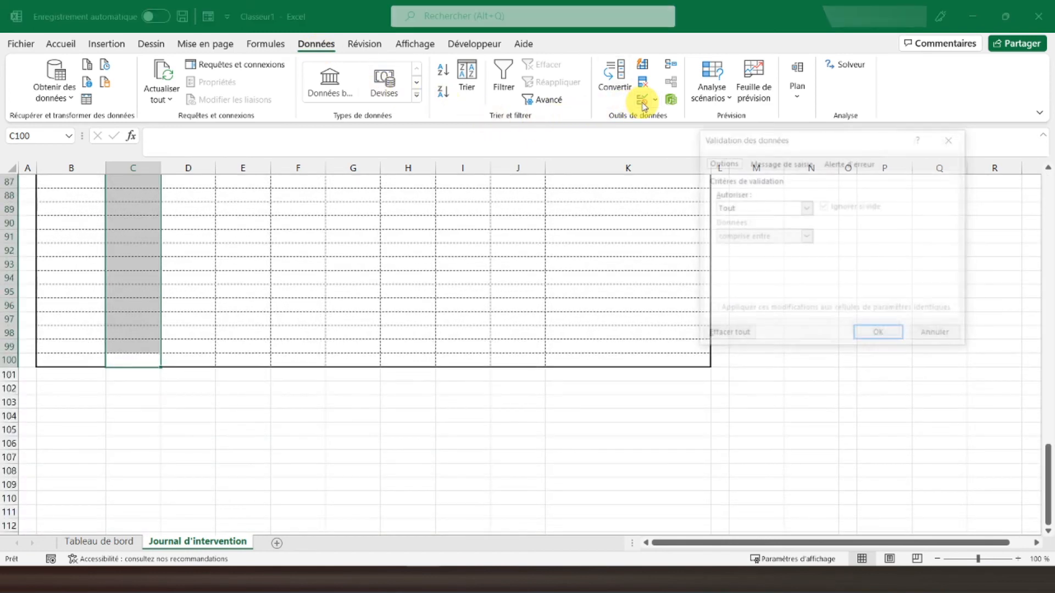
left_click(807, 208)
left_click(730, 247)
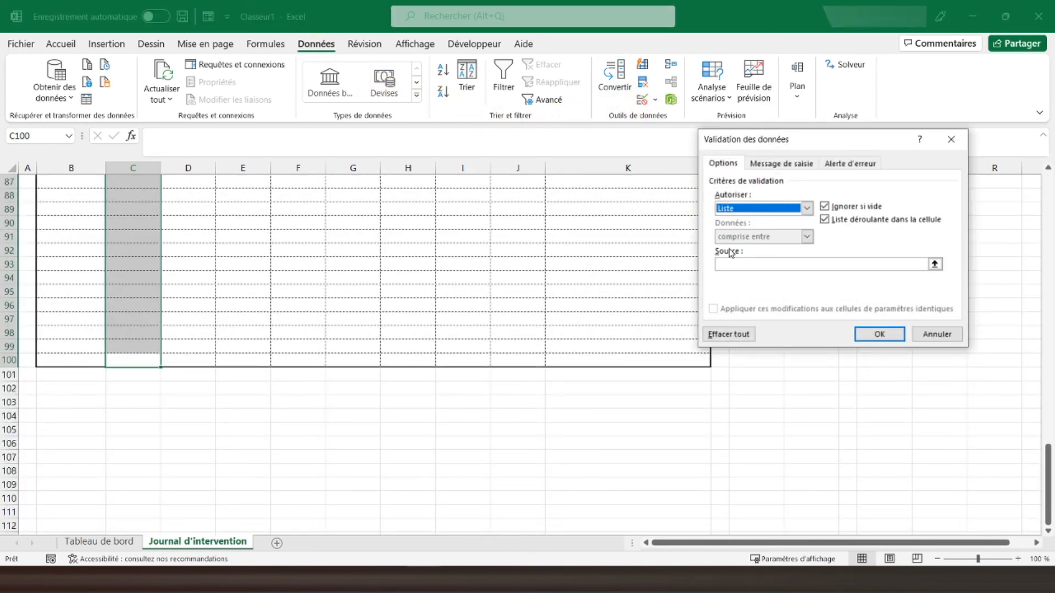
Step: Use the machine names in M6:M17 as the validation source, apply it, and check the drop-down in C6
left_click(759, 265)
left_click_drag(1048, 478, 1047, 160)
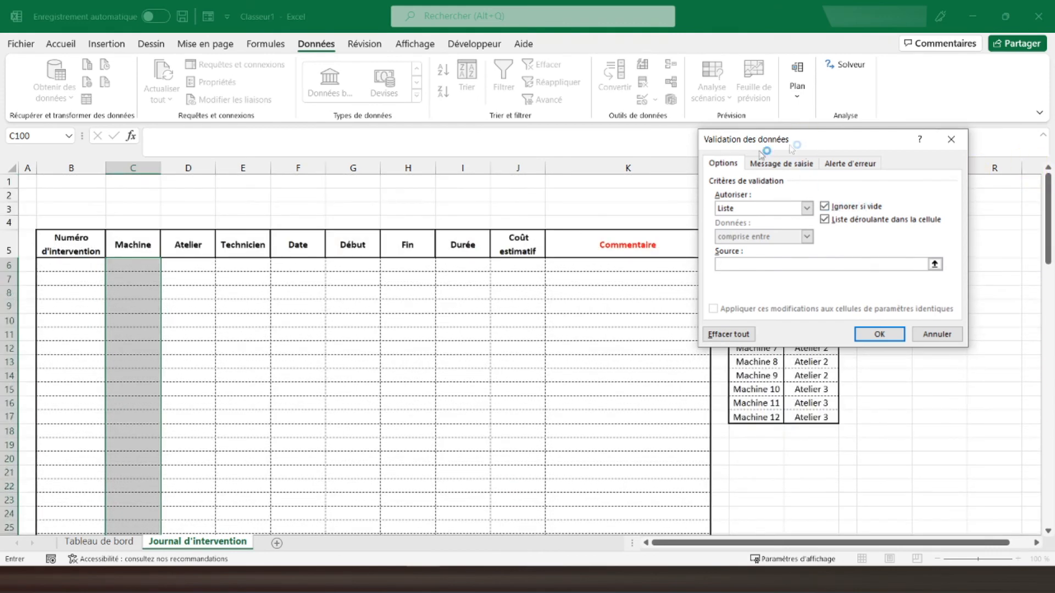
left_click_drag(791, 147, 487, 161)
left_click_drag(744, 262, 758, 419)
left_click(575, 348)
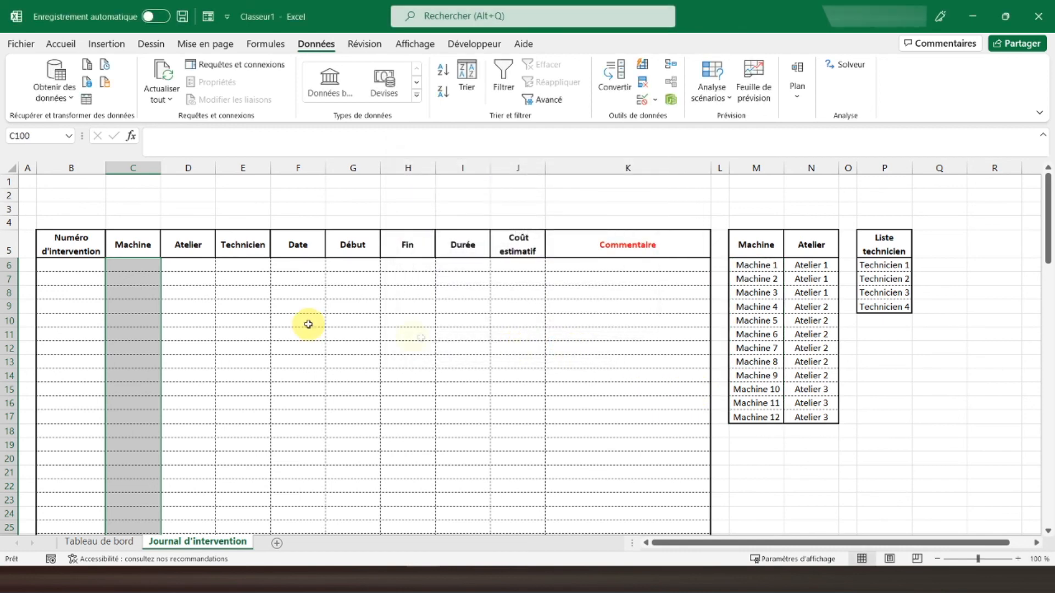
left_click(136, 265)
left_click(166, 265)
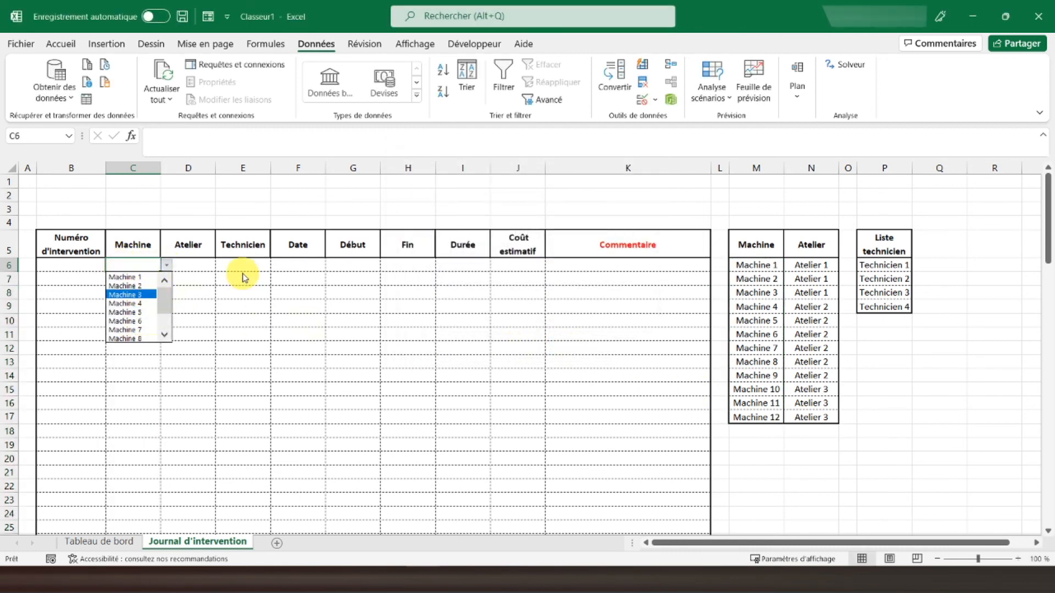
key("Escape")
Step: Start data validation on the Technicien column range E6:E100 and allow only values of type Liste
scroll(237, 271, "down", 14)
scroll(236, 271, "down", 13)
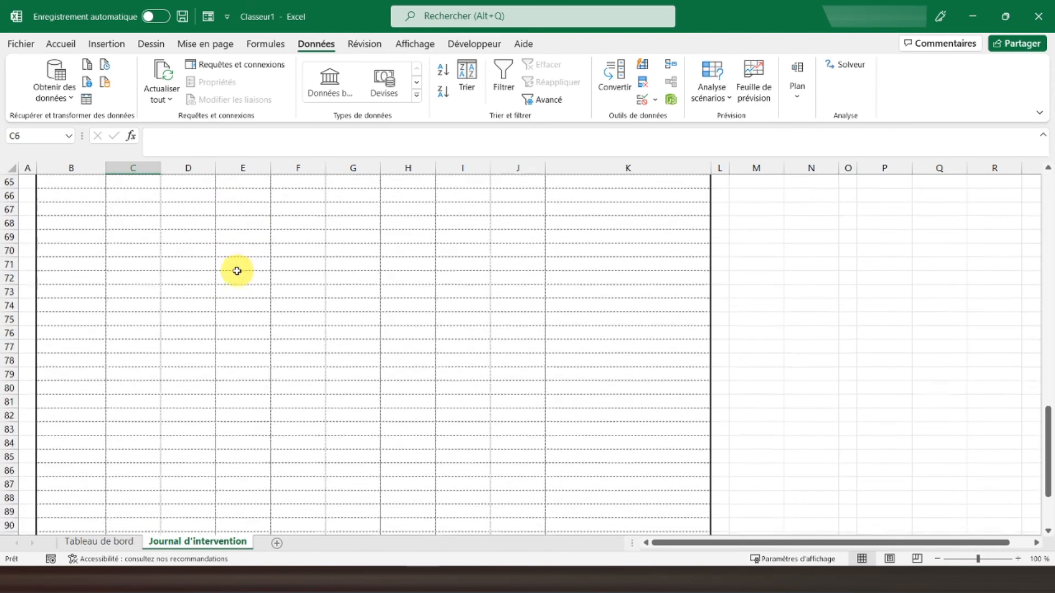
left_click_drag(234, 424, 245, 259)
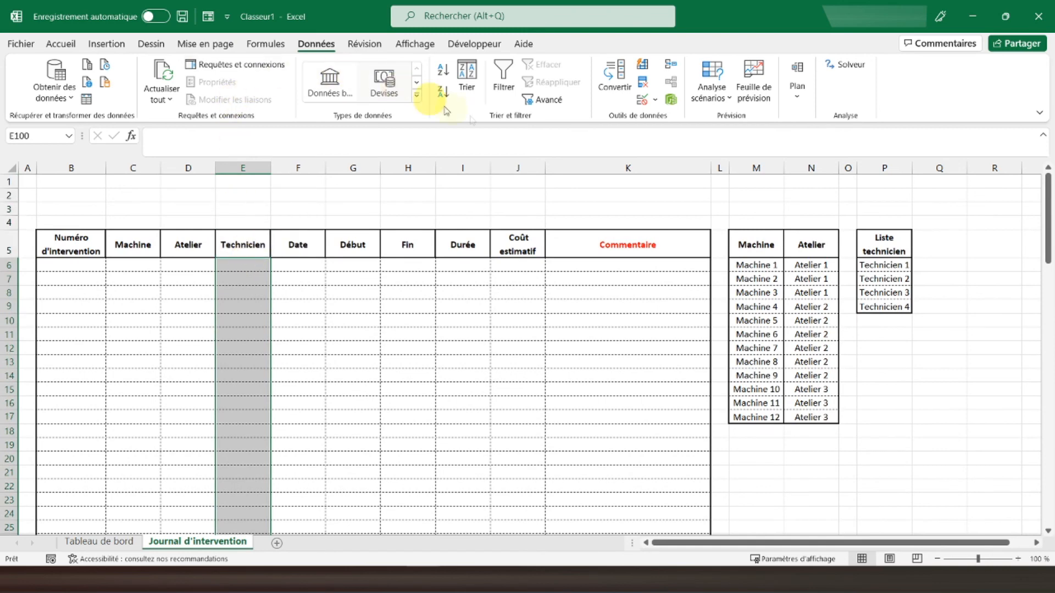
left_click(642, 99)
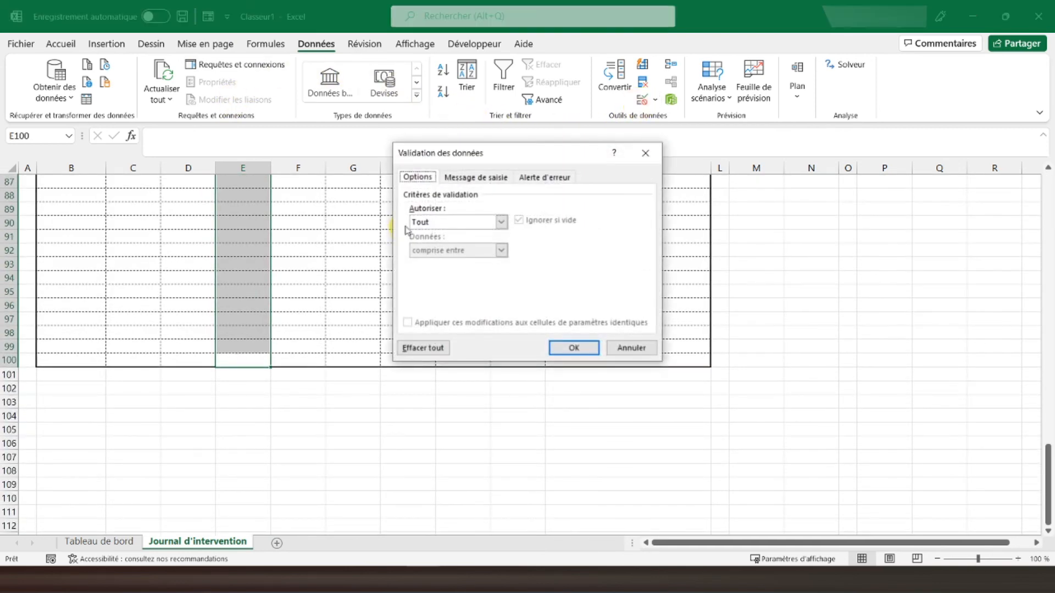
left_click(501, 222)
left_click(467, 255)
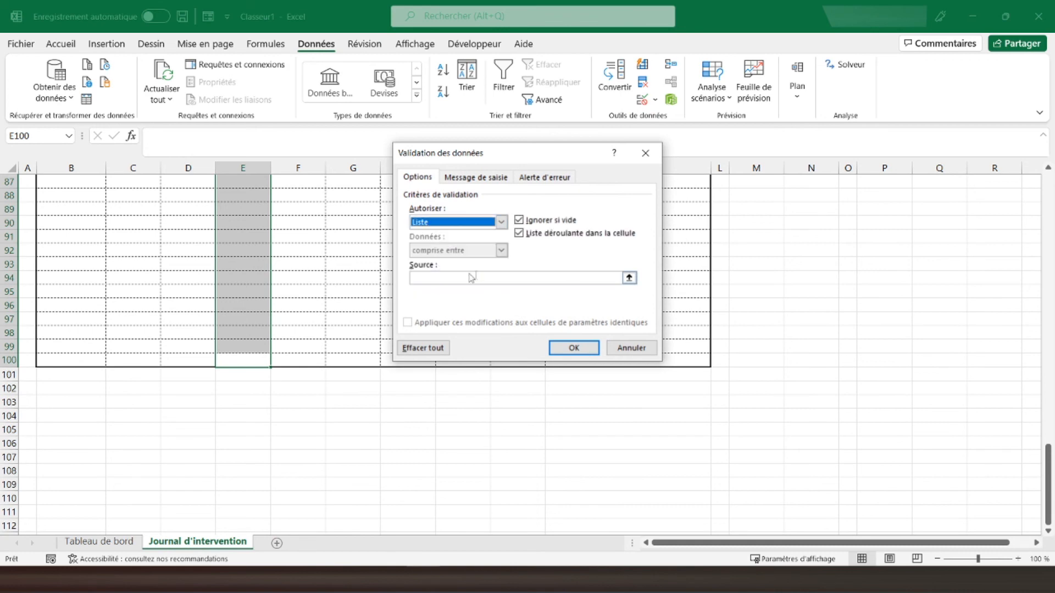
Step: Use the technician list =$P$6:$P$9 as the validation source, apply it, and check the drop-down in E6
left_click(520, 278)
left_click_drag(1049, 489, 1031, 136)
left_click_drag(876, 266, 878, 307)
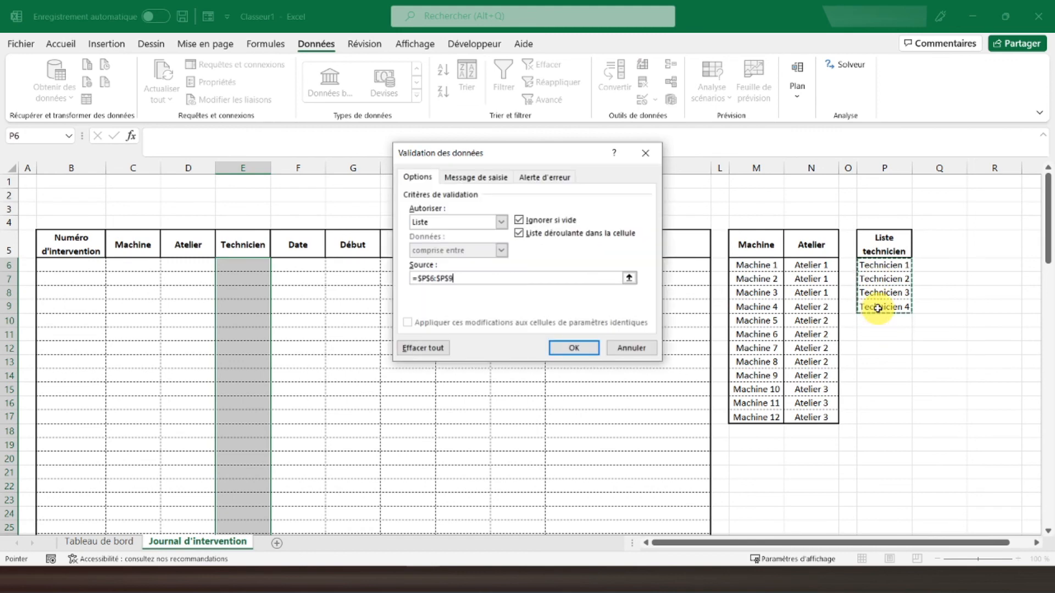
left_click(574, 348)
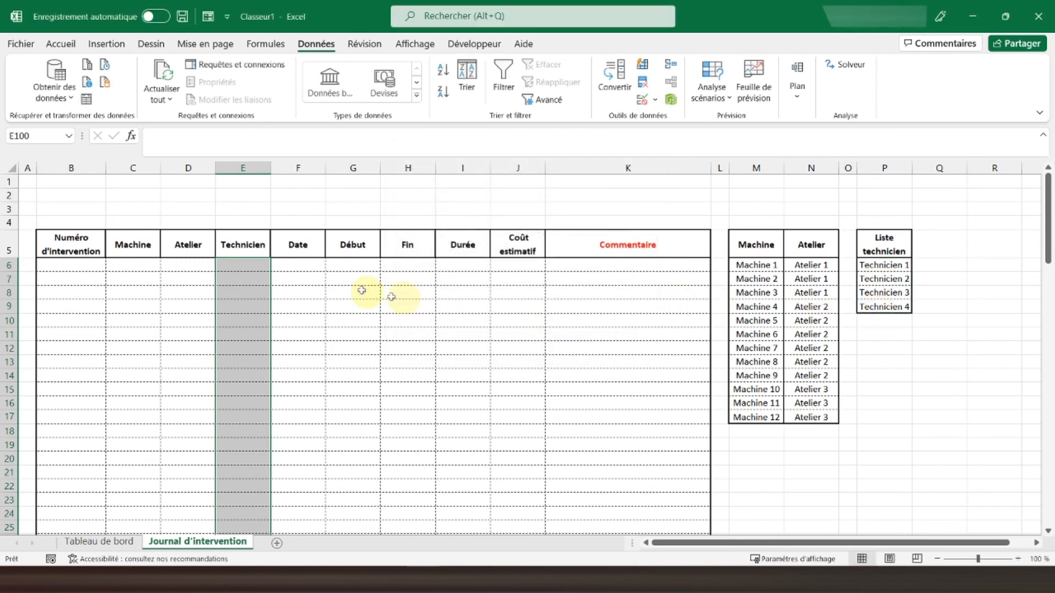
left_click(263, 263)
left_click(277, 265)
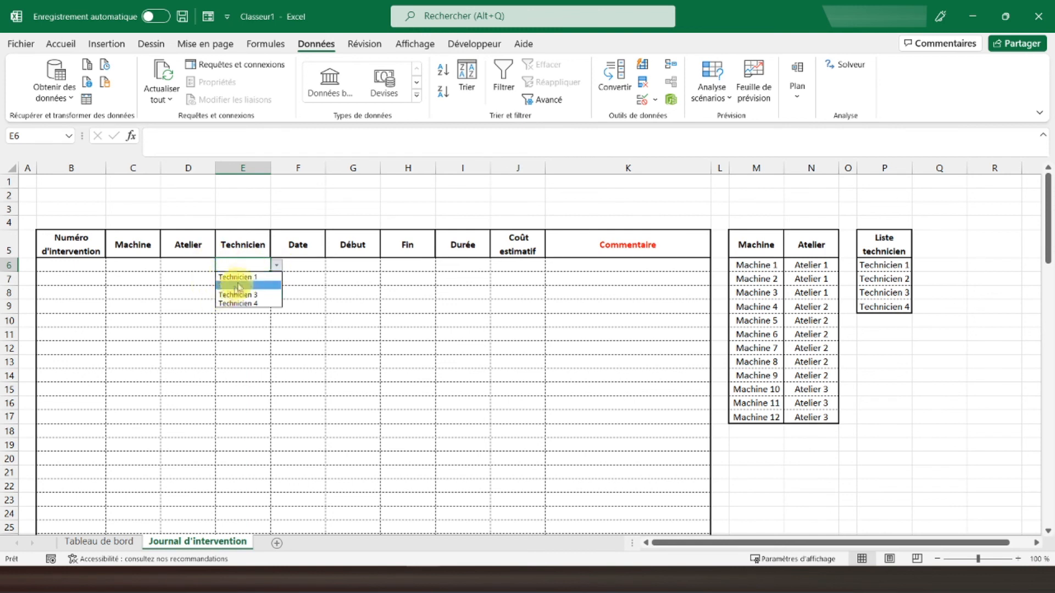
left_click(275, 267)
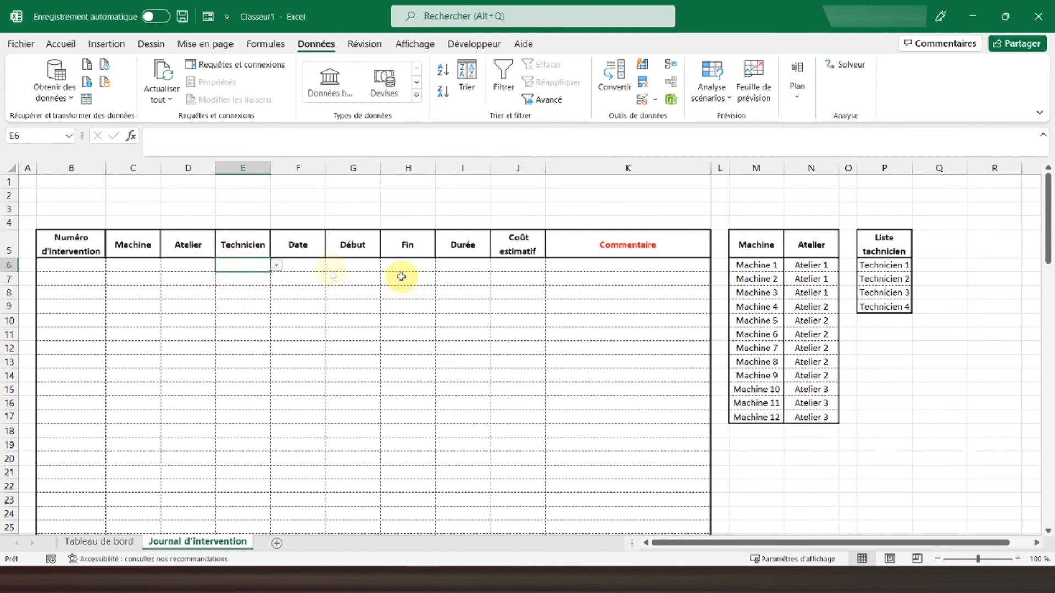
Step: Hide the gridlines (Quadrillage) on the Journal d'intervention sheet
left_click(414, 44)
left_click(210, 98)
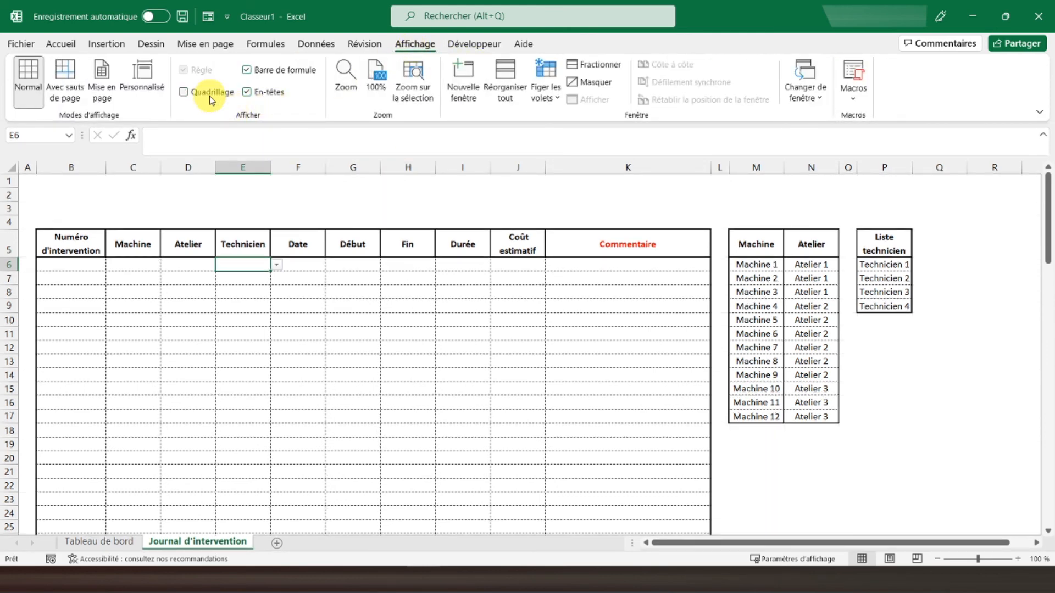
left_click(102, 207)
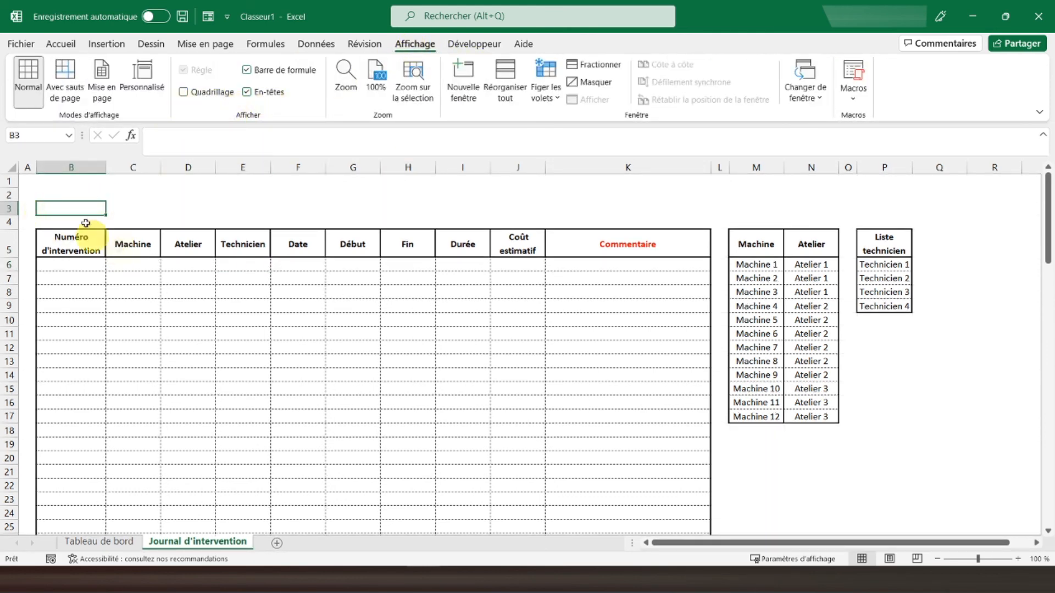
Step: Enter the title "Journal d'intervention" in cell A1 and format it bold and italic
left_click(25, 182)
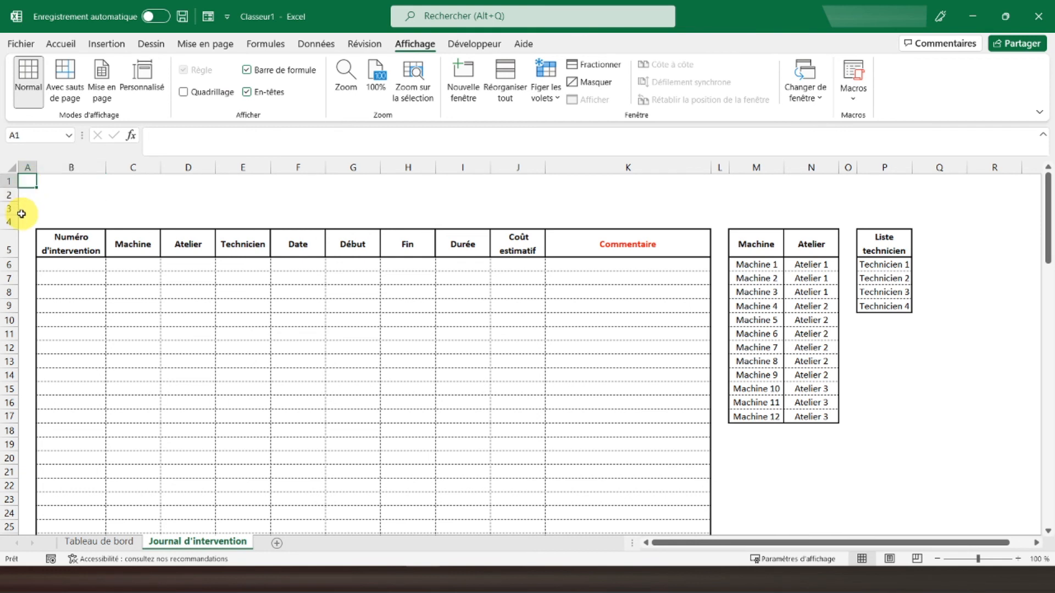
type("Journal d'inter")
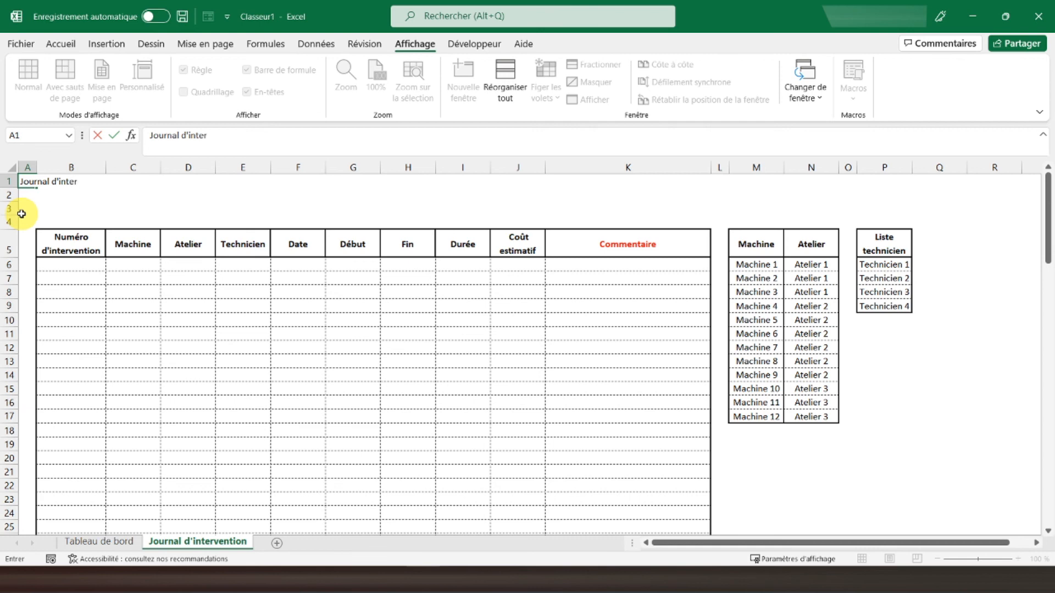
type("vention")
key("Return")
key("Up")
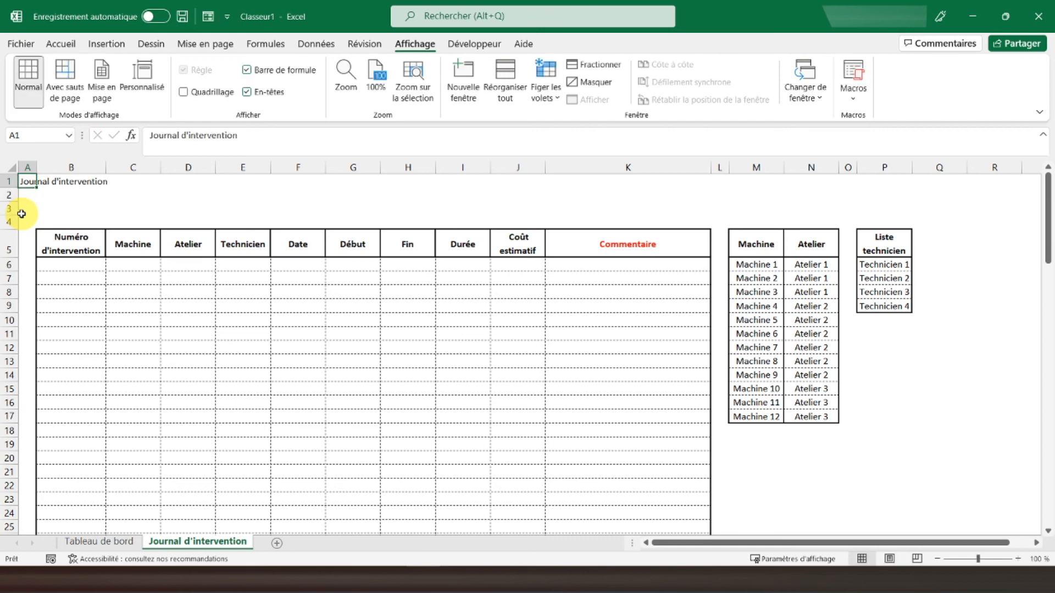
left_click(67, 43)
left_click(128, 92)
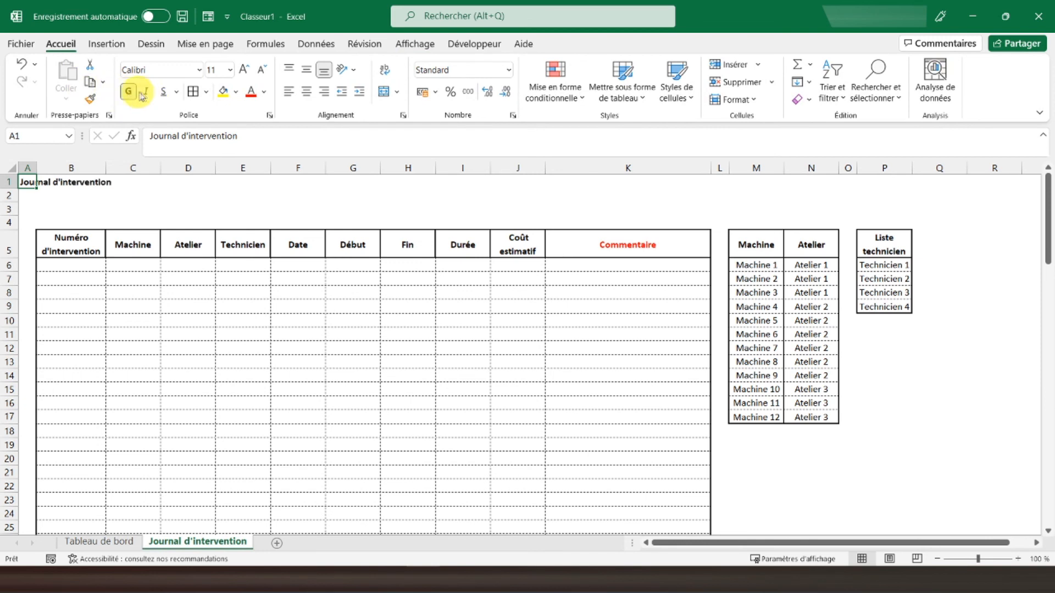
left_click(144, 92)
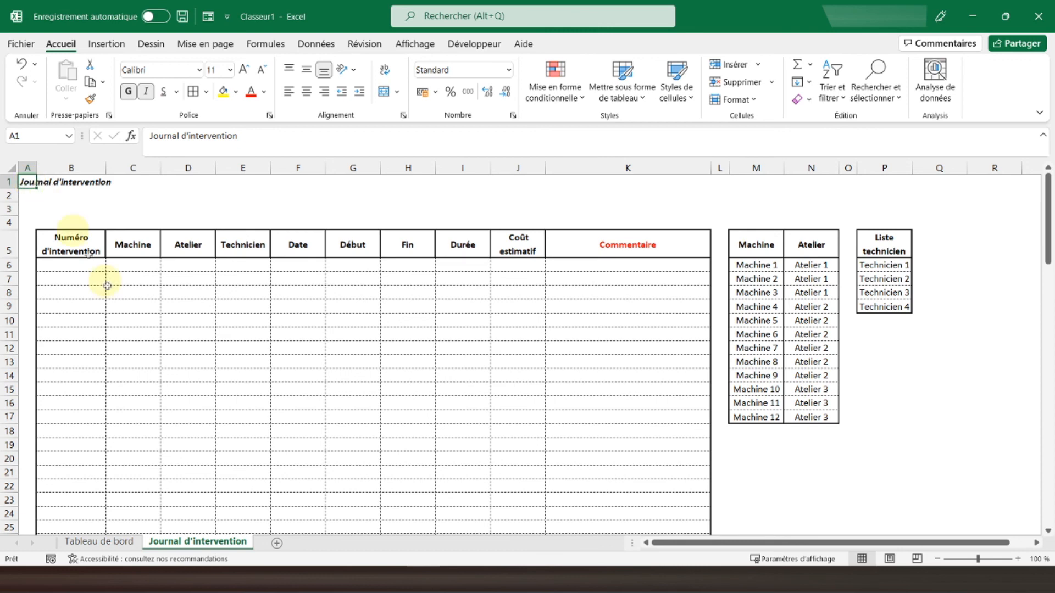
Step: Switch to the Tableau de bord sheet
left_click(104, 541)
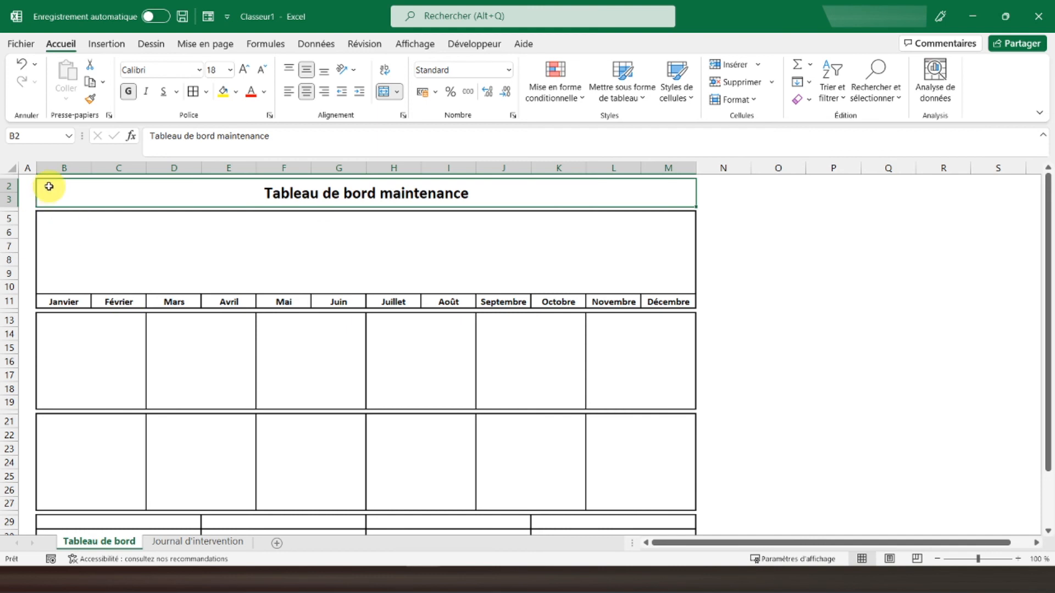